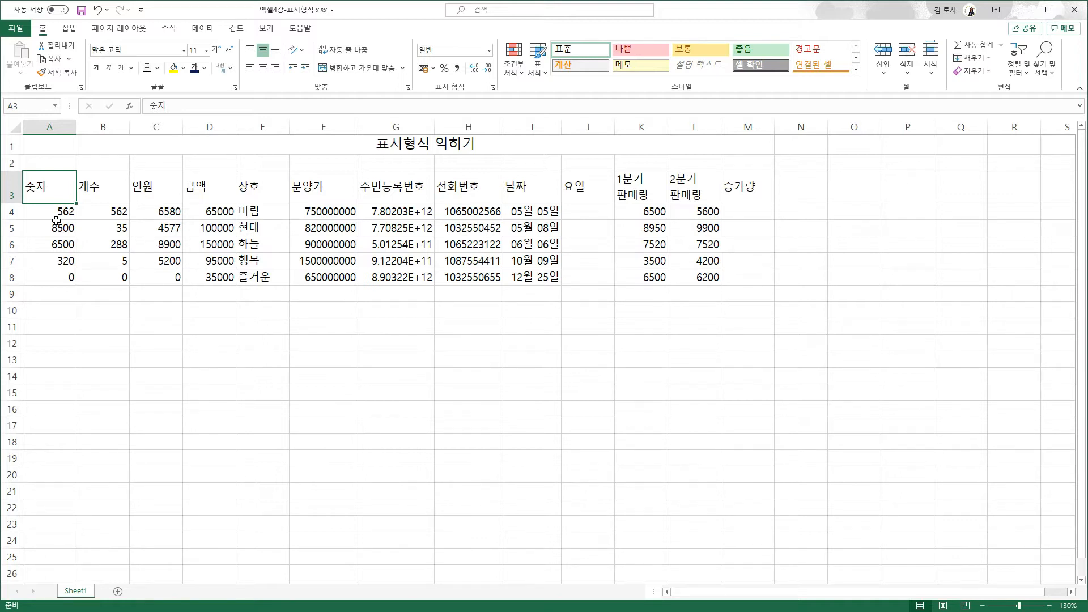
- Apply Comma Style to the 숫자 values A4:A8, showing 8,500, 6,500 and a dash for zero
left_click(51, 211)
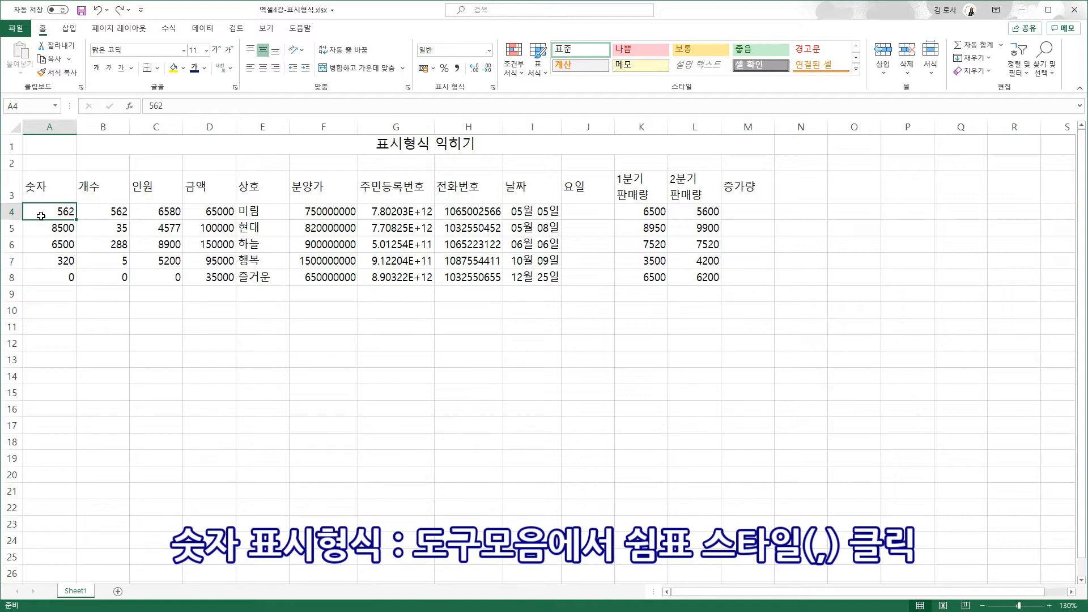
left_click_drag(40, 214, 37, 280)
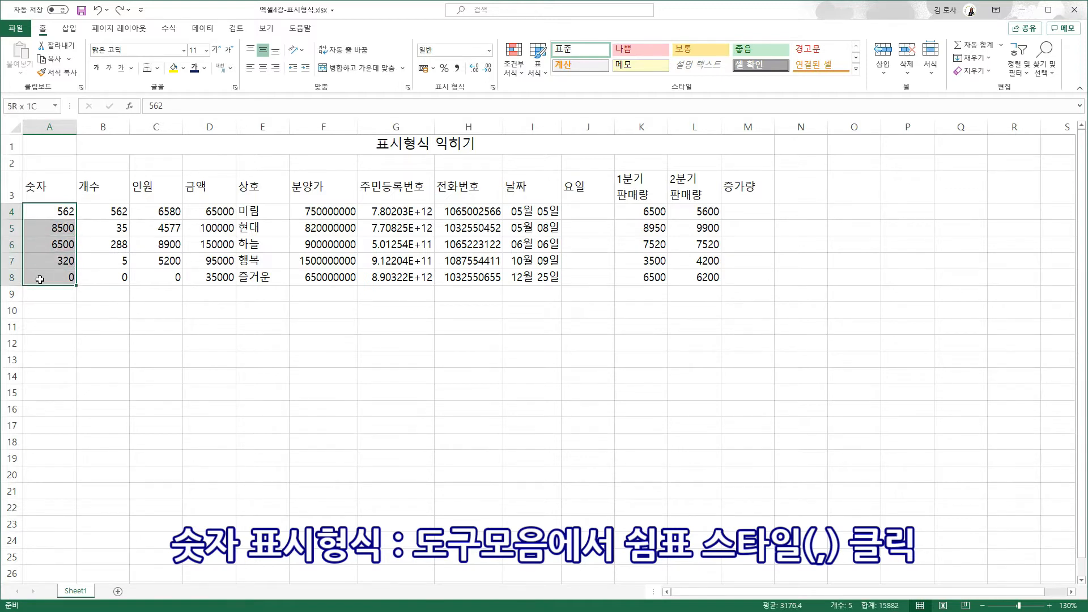
left_click(457, 68)
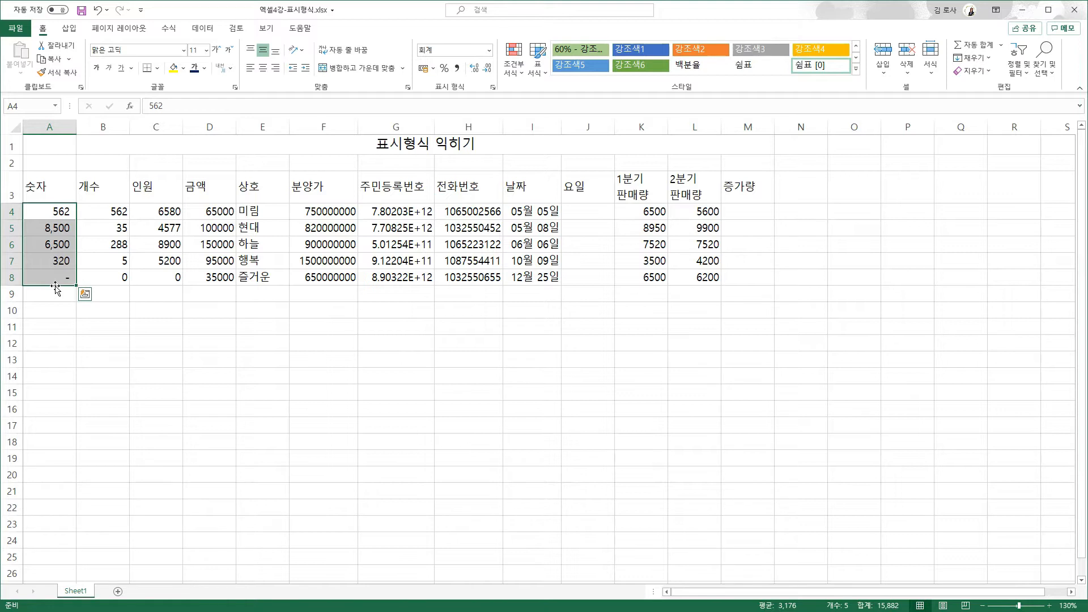
- Apply ₩ 한국어 accounting format to A4:A8 and remove both decimal places
left_click(433, 68)
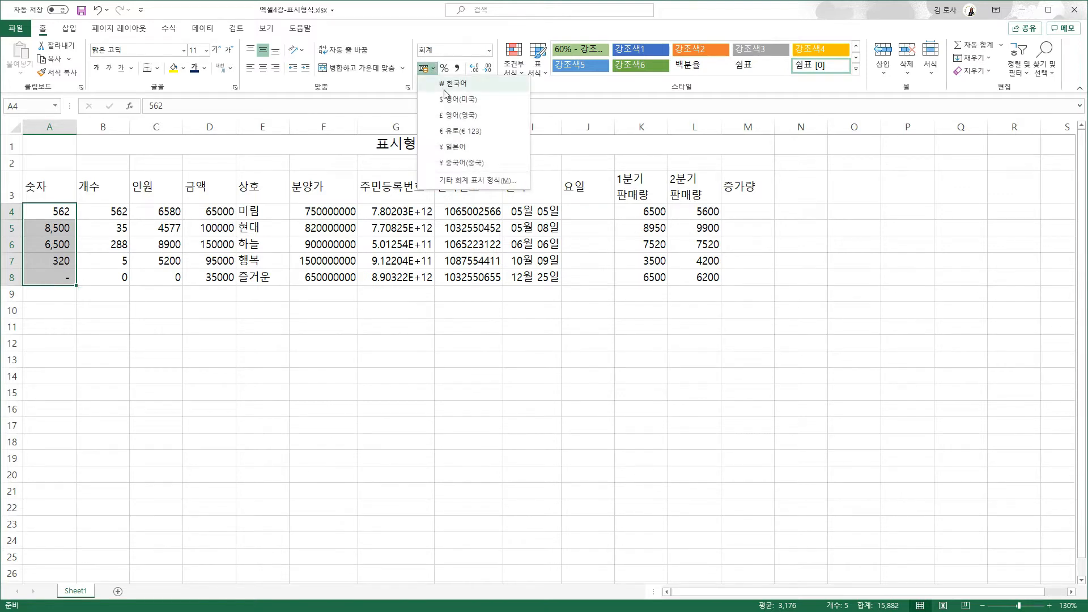
left_click(445, 91)
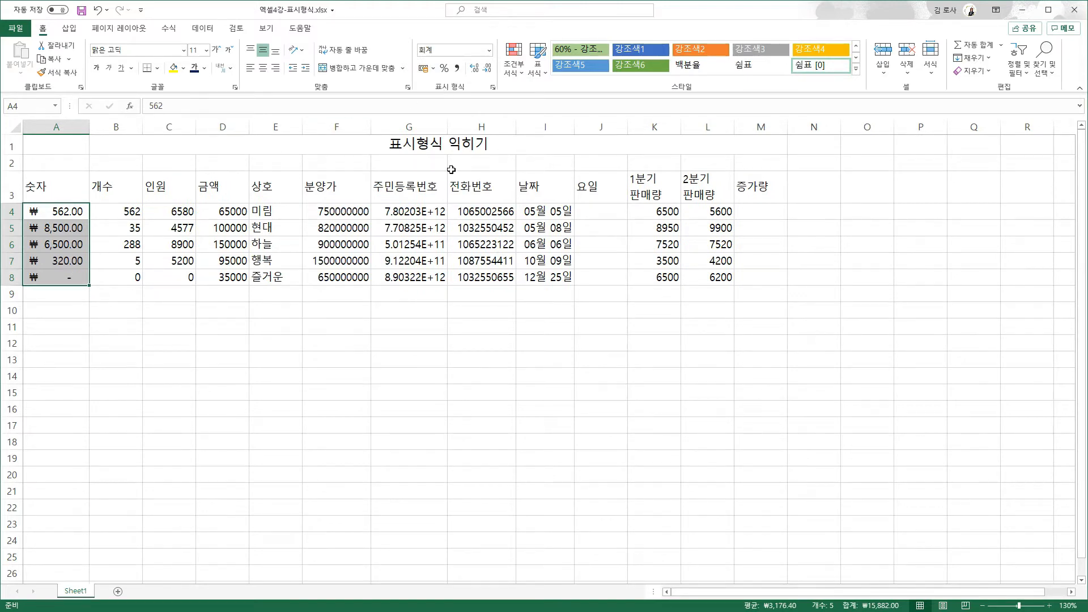
left_click(488, 70)
left_click(487, 69)
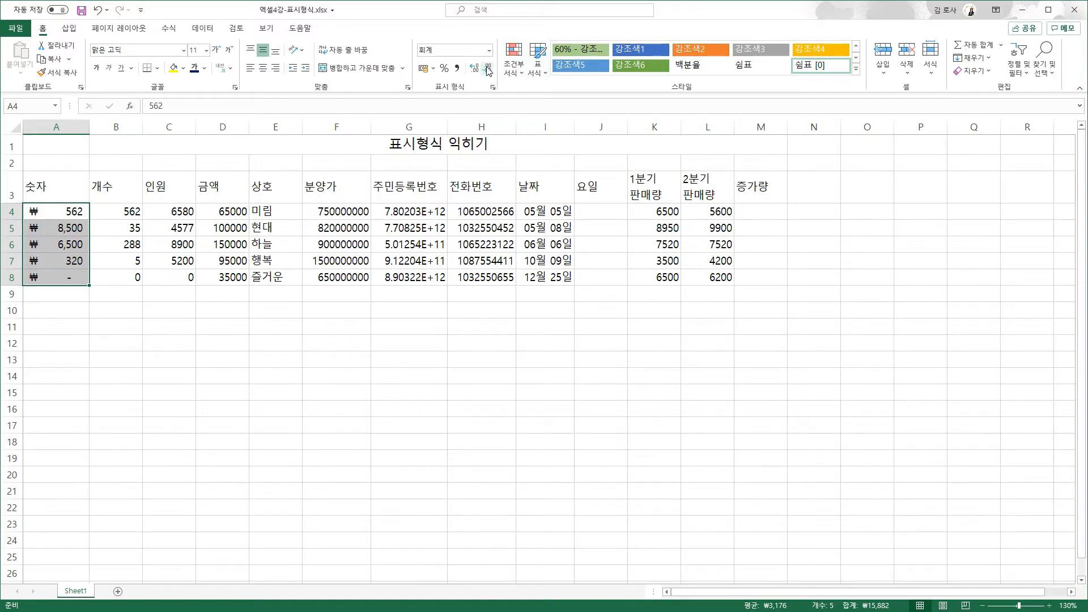
- Test increasing to three decimal places, then decrease back to zero decimals
left_click(475, 74)
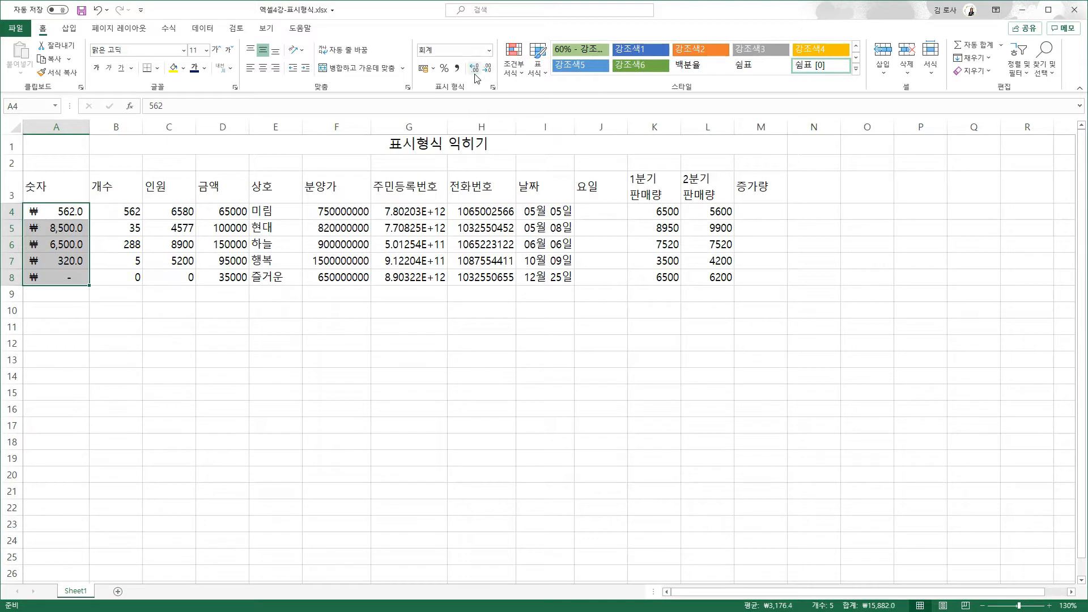
left_click(475, 69)
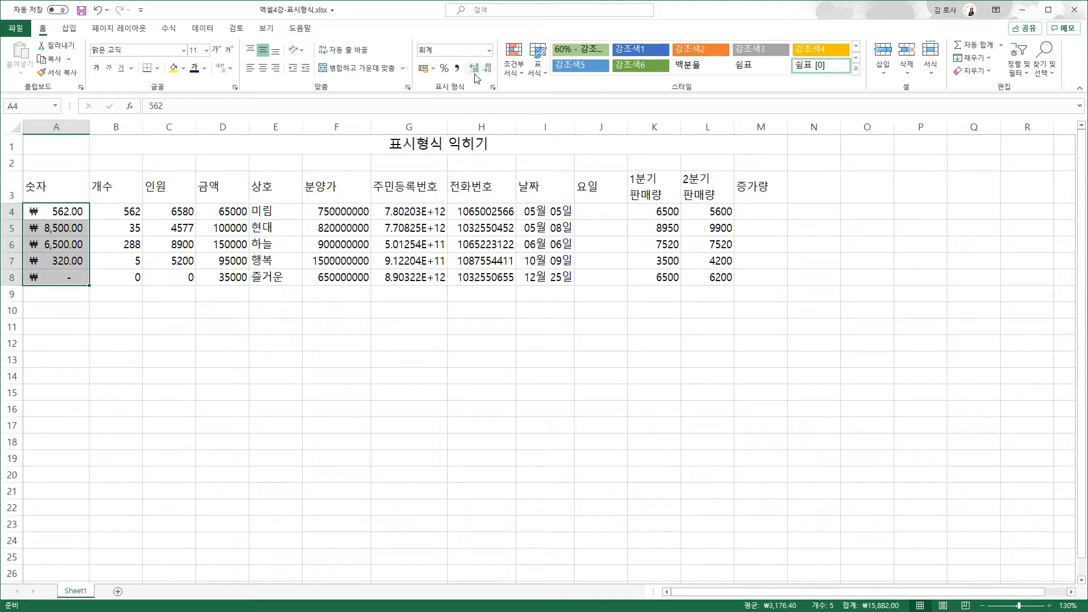
left_click(475, 69)
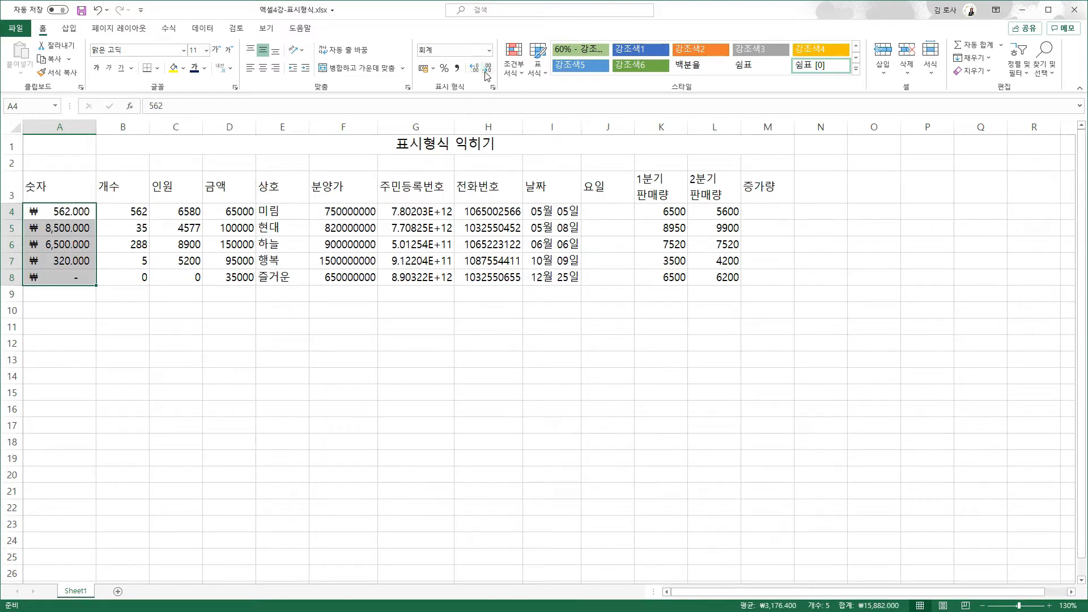
left_click(486, 70)
left_click(487, 70)
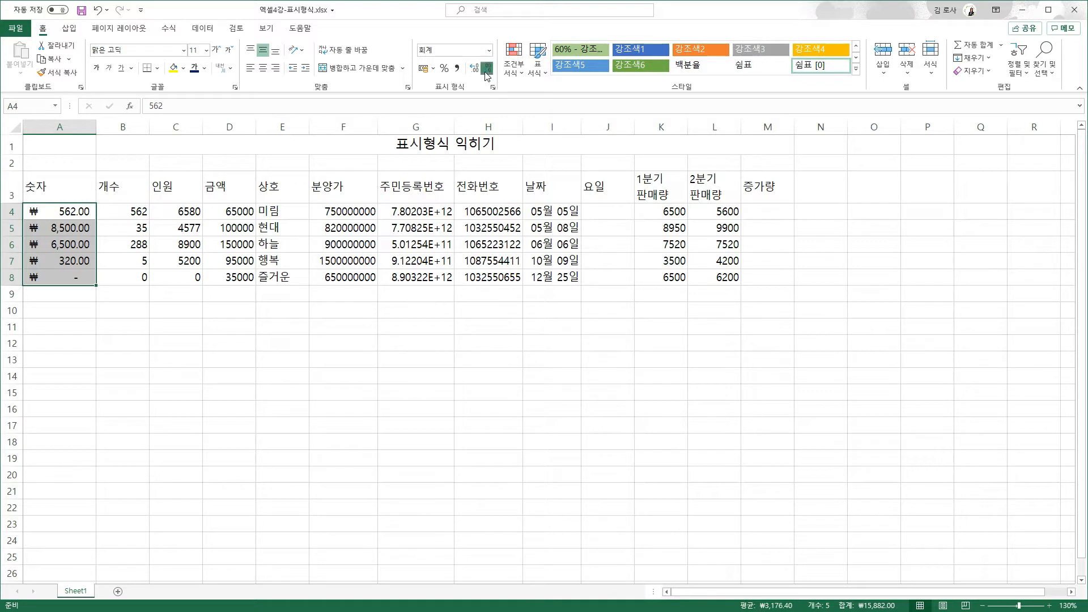
left_click(487, 70)
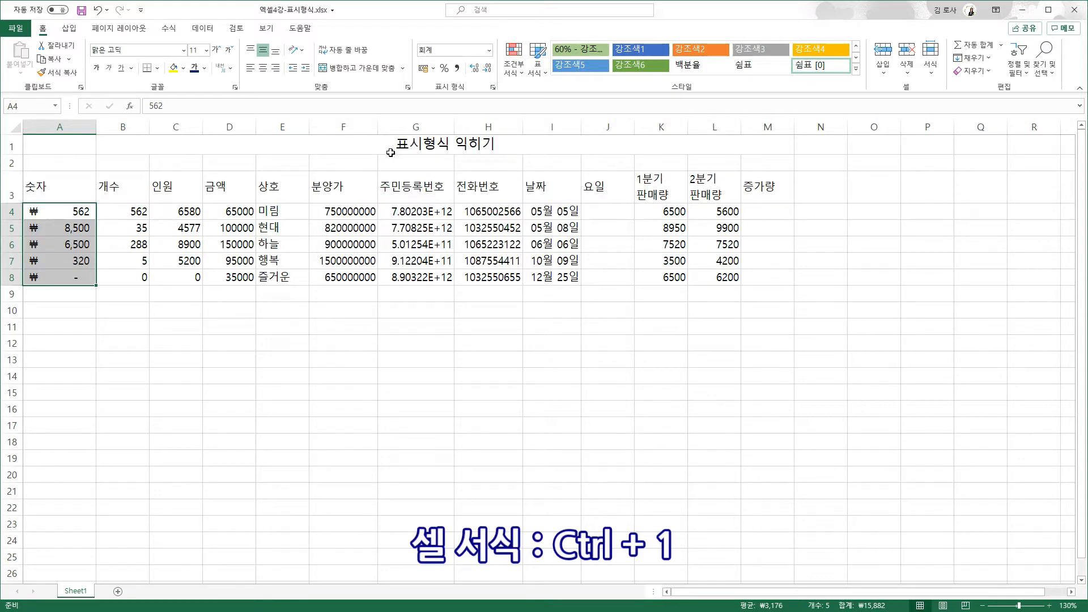
- Switch A4:A8 from ₩ accounting to plain Number format with separators (562, 8,500, 0)
key("ctrl+1")
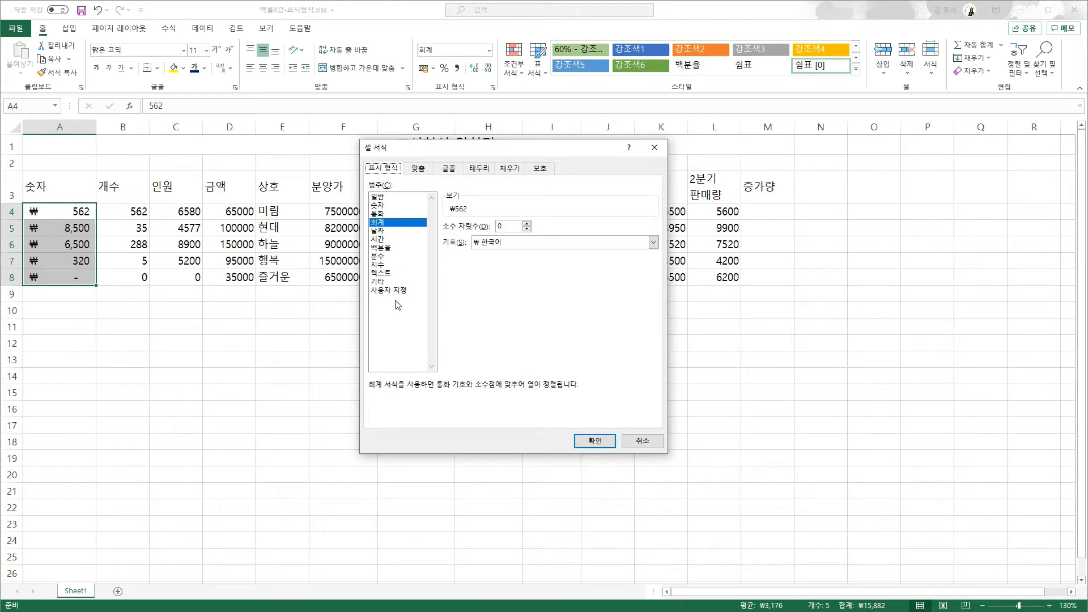
left_click(379, 204)
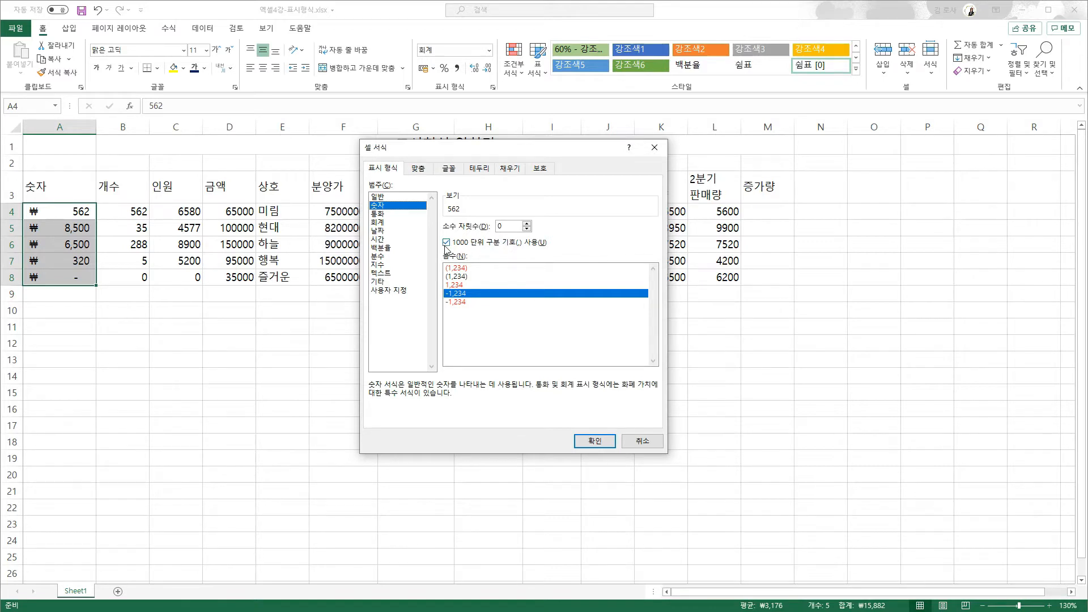
left_click(591, 441)
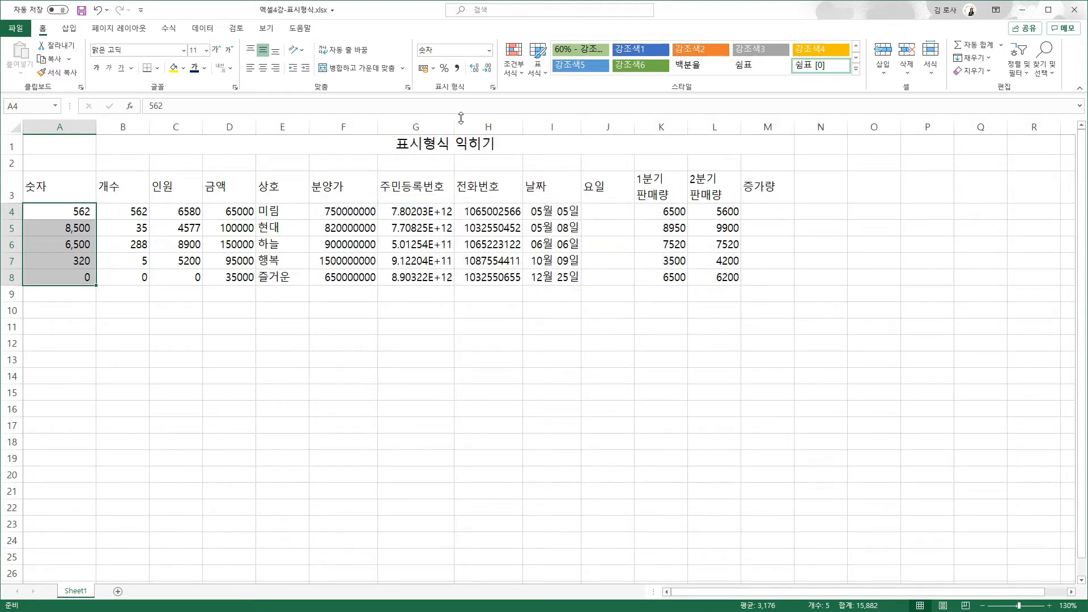
left_click(460, 71)
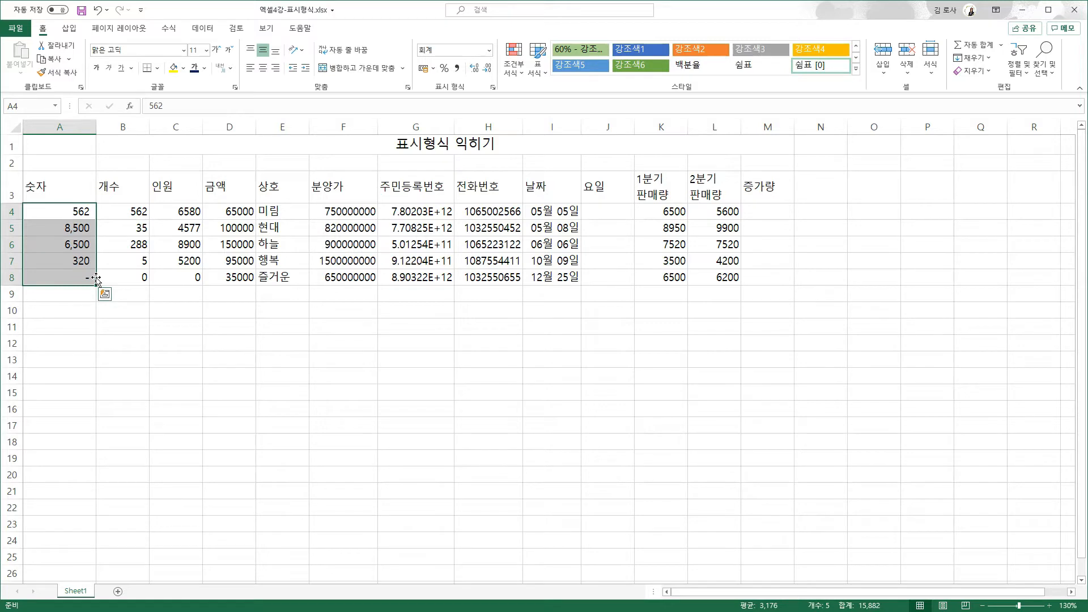
key("ctrl+1")
left_click(398, 205)
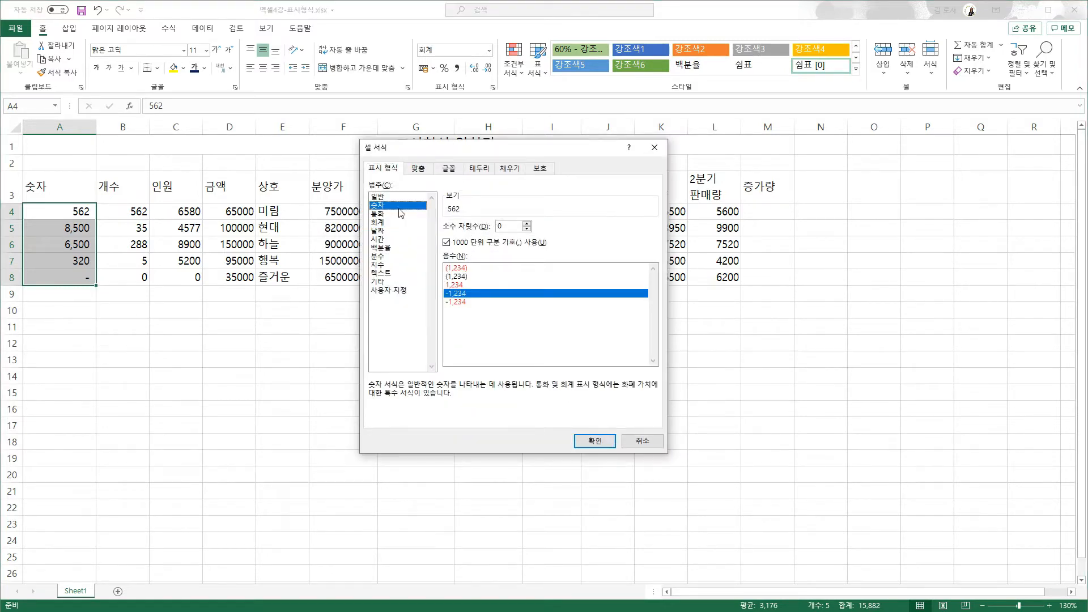
left_click(595, 442)
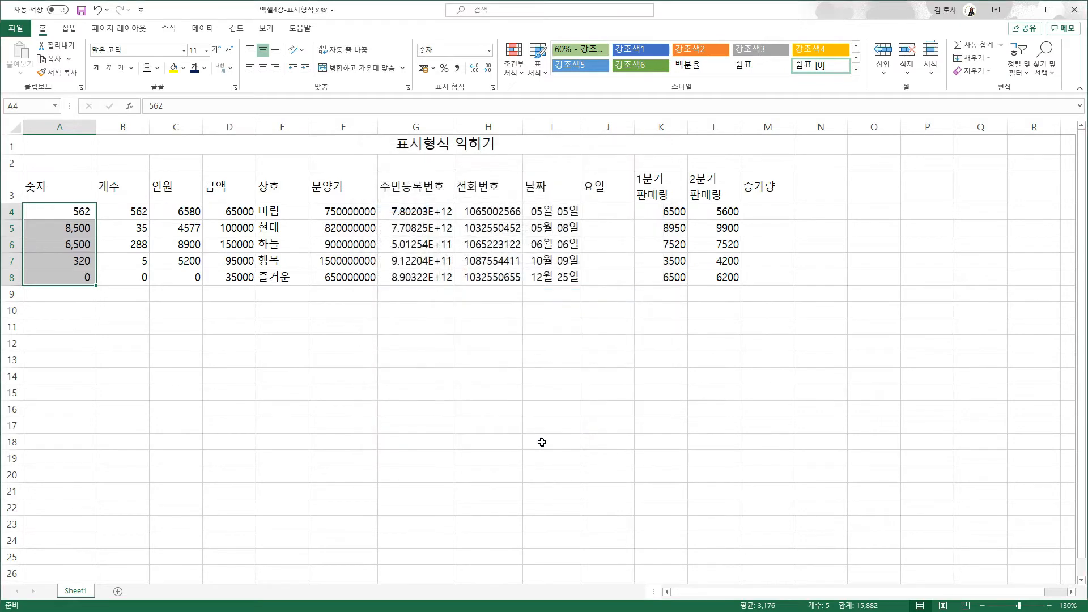
left_click(79, 293)
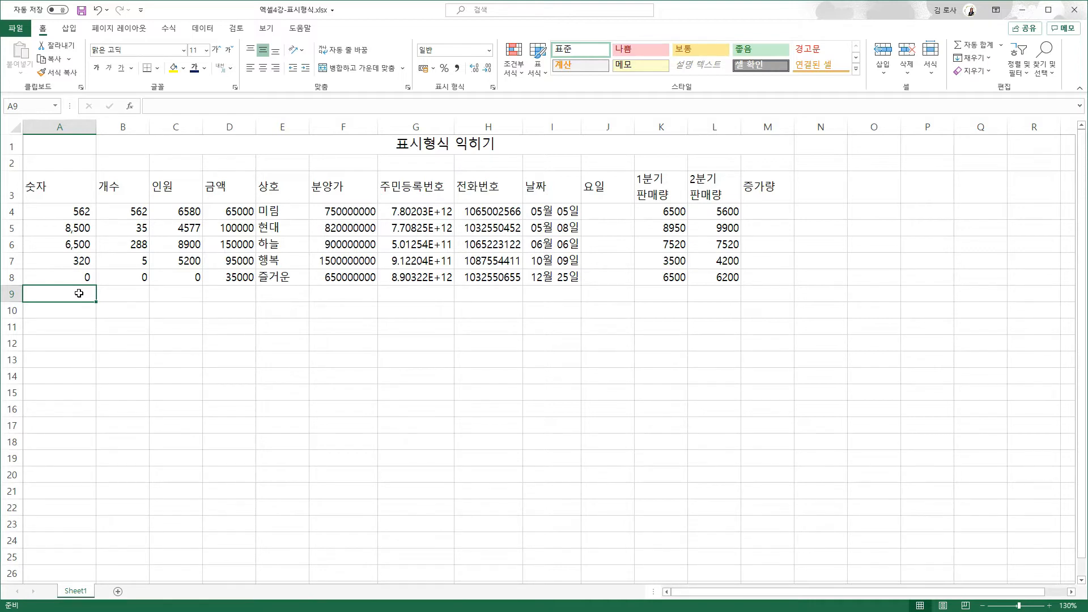
- Enter 300개 in A9 and AutoSum A7:A9 in A10, which returns 320
type("300")
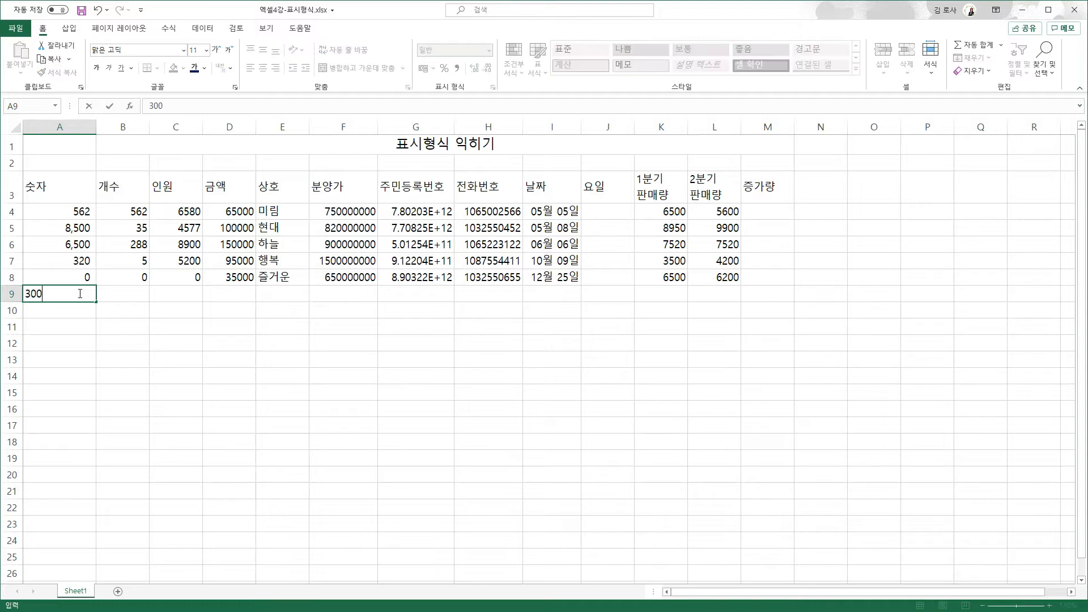
type("개")
key("Return")
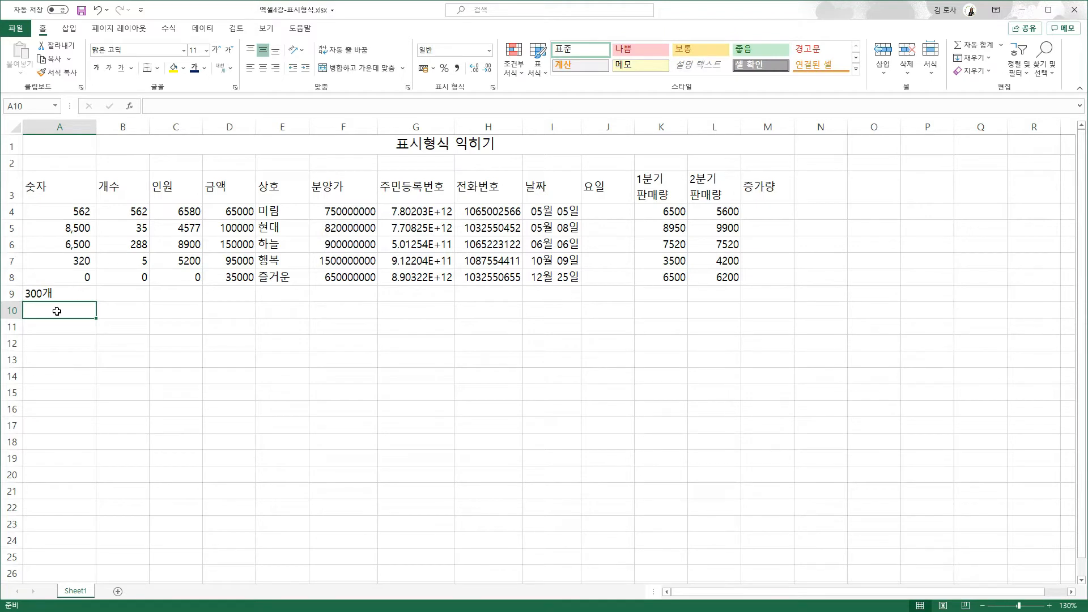
left_click(971, 48)
left_click_drag(54, 266, 63, 293)
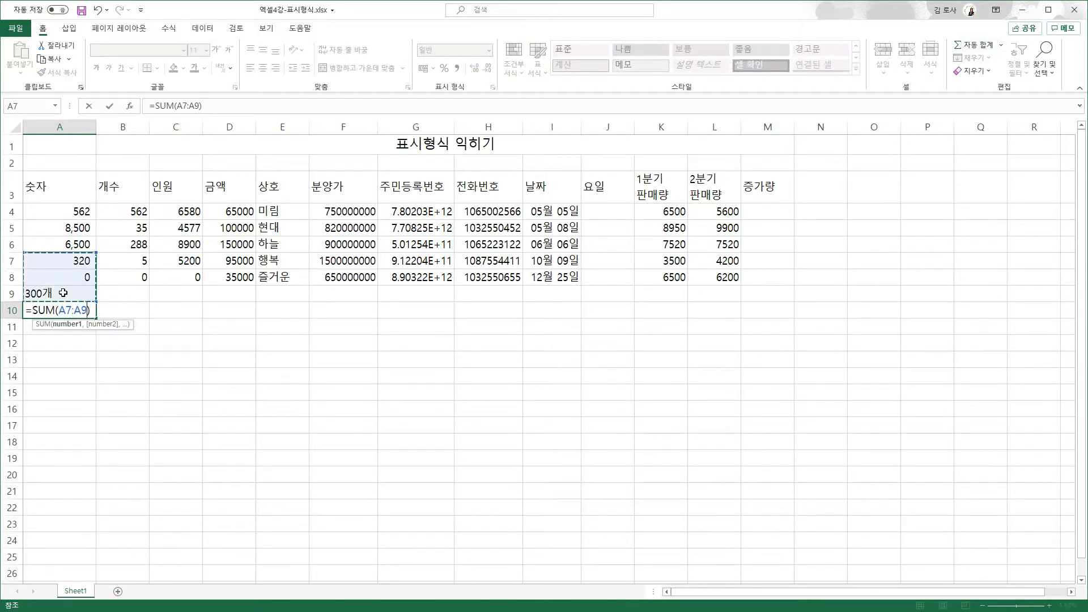
key("Return")
left_click(64, 310)
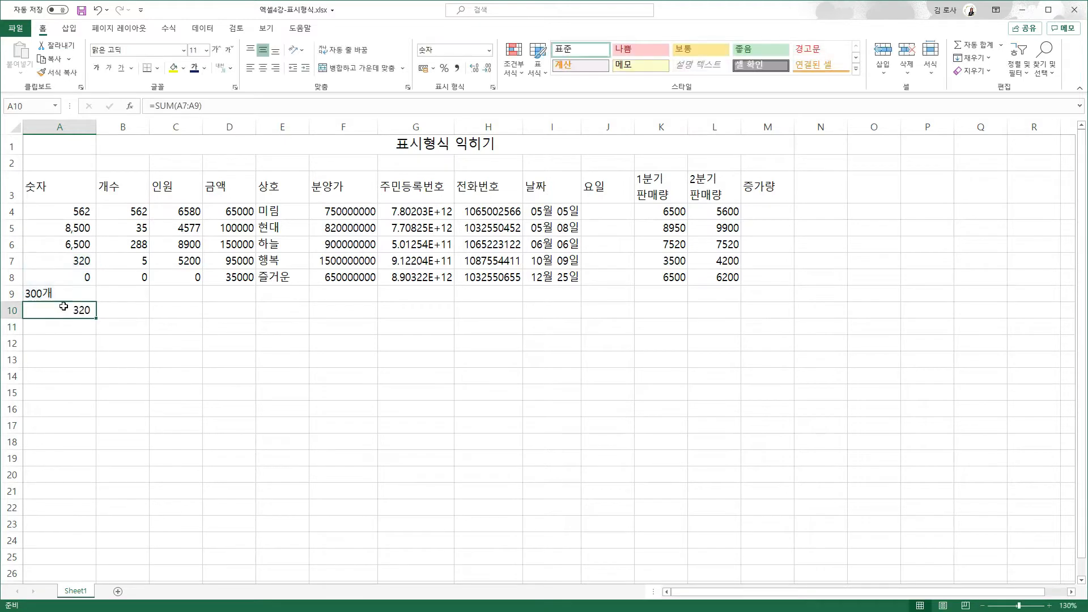
left_click_drag(61, 270, 60, 295)
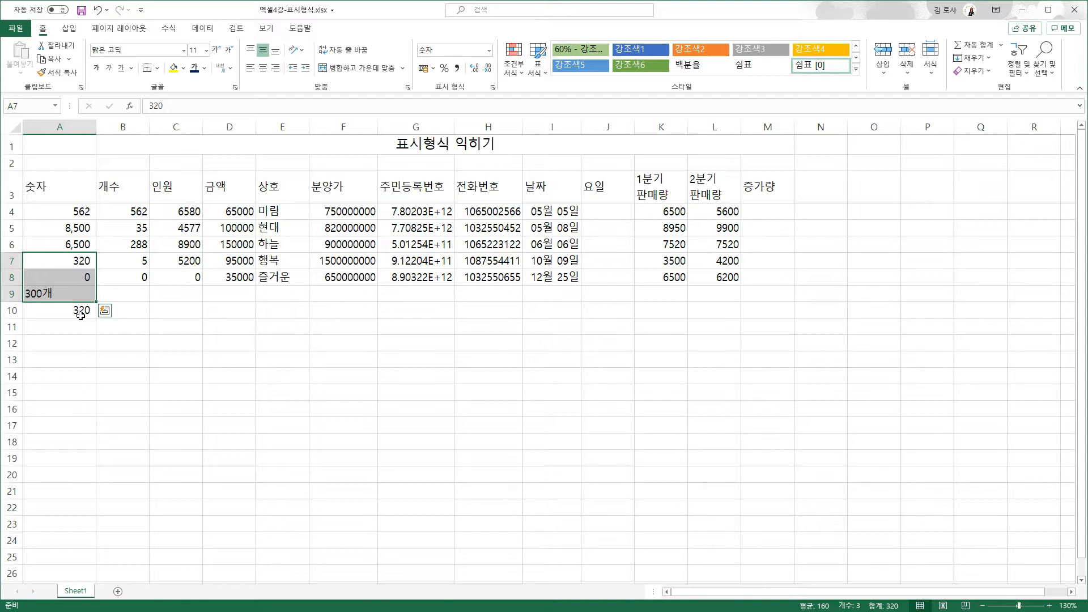
left_click(72, 311)
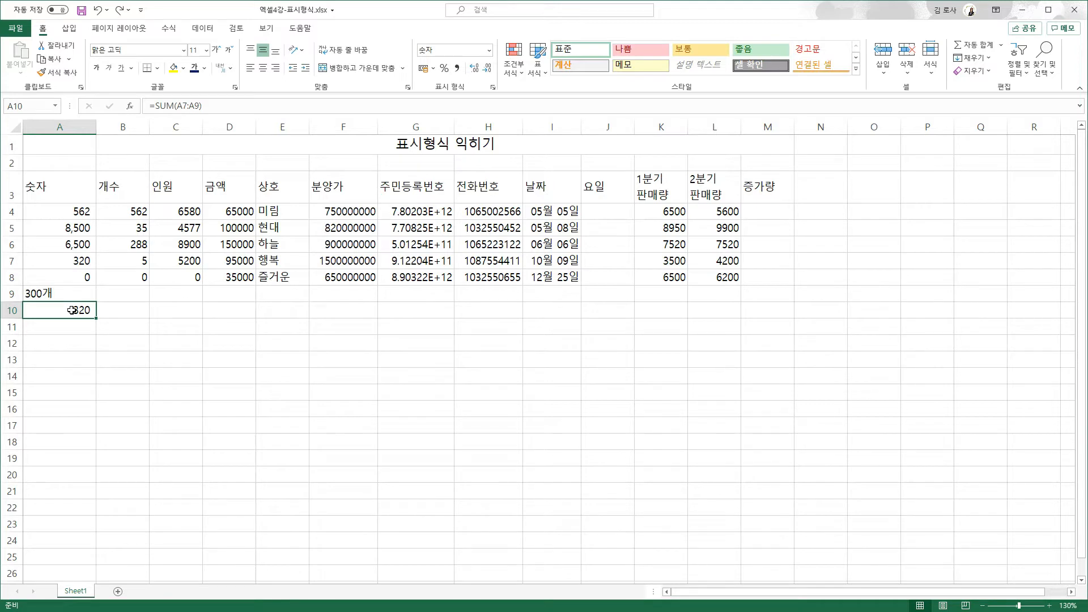
- Give B4:B8 the custom format G/표준"개" so values show a 개 suffix
left_click_drag(117, 211, 117, 281)
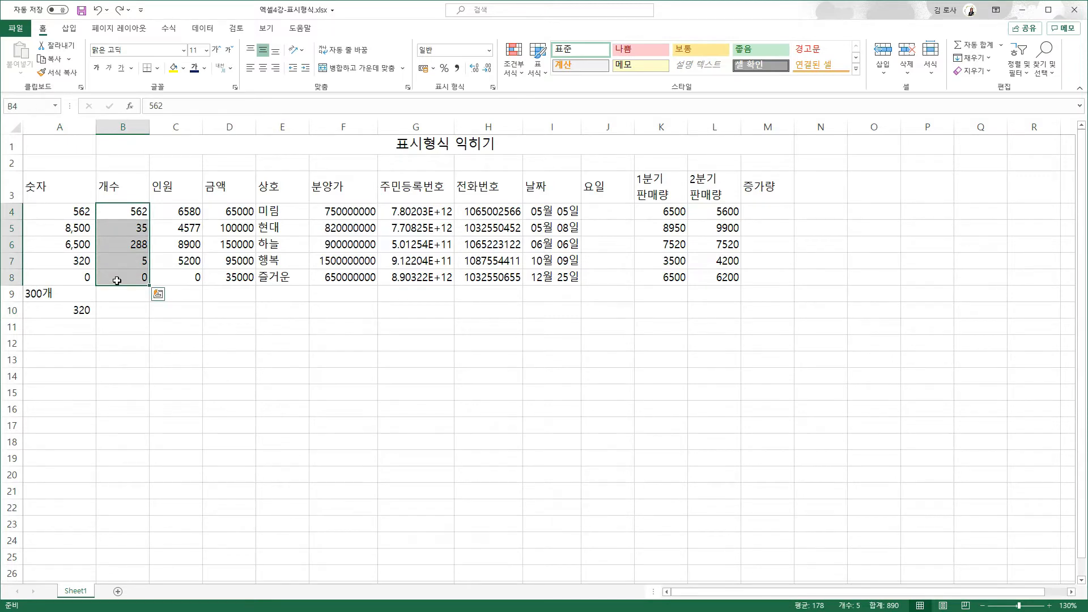
key("ctrl+1")
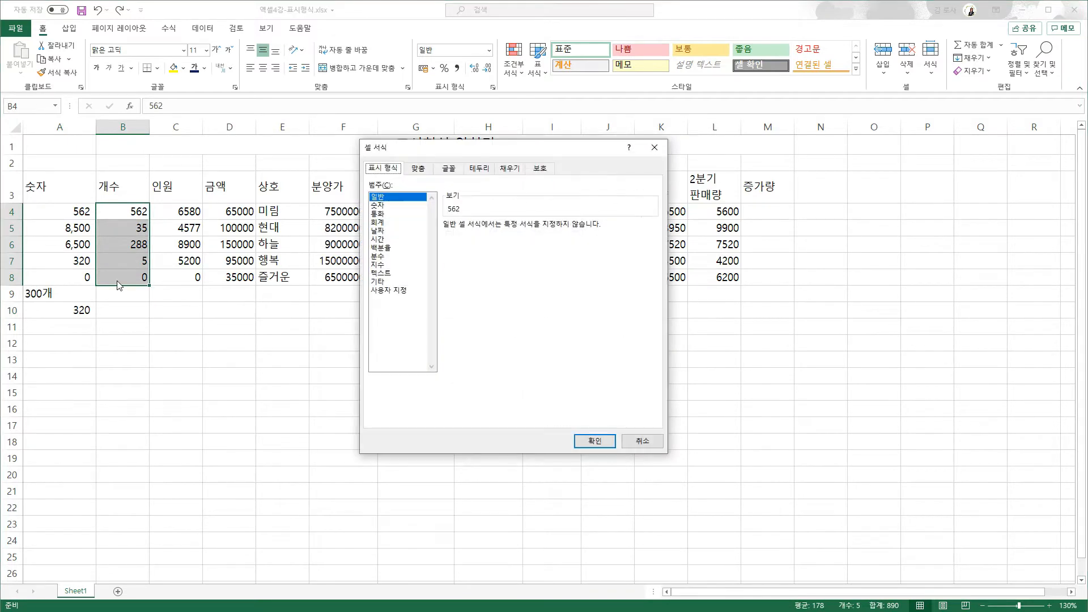
left_click(405, 290)
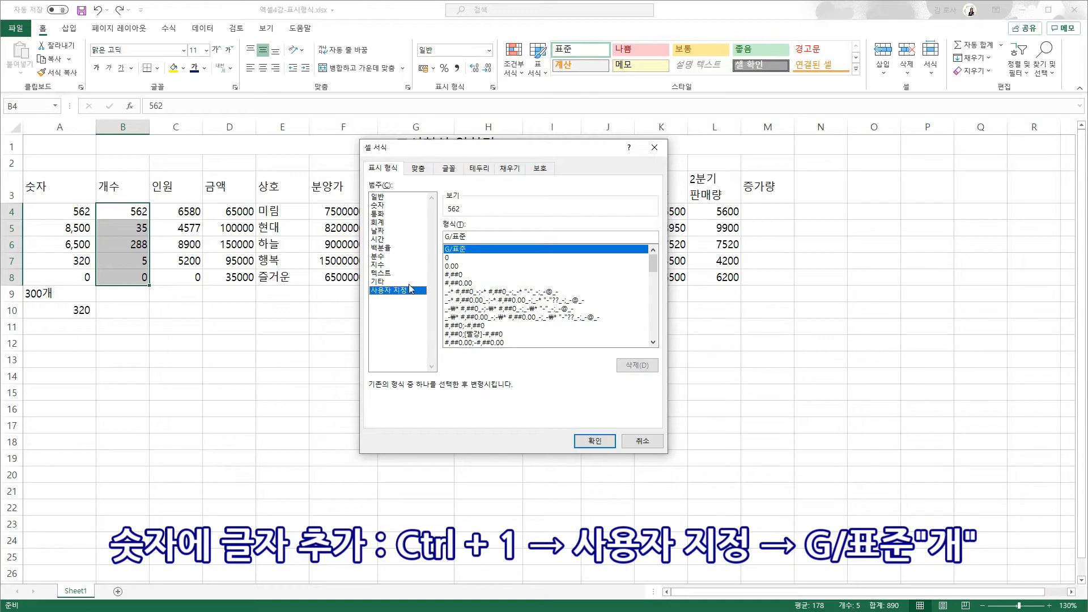
left_click(477, 239)
type("개")
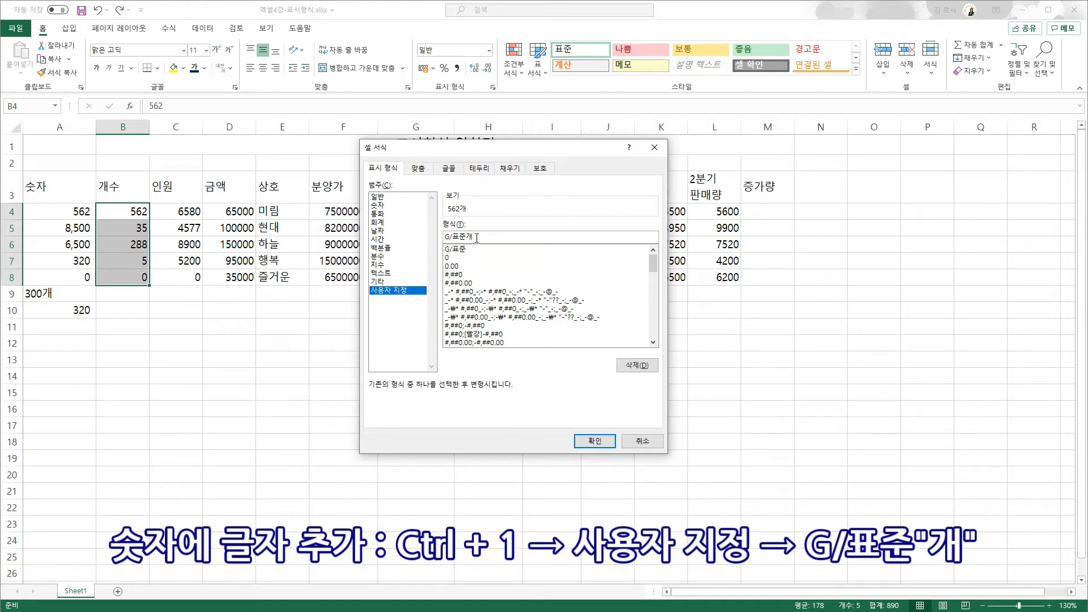
key("Return")
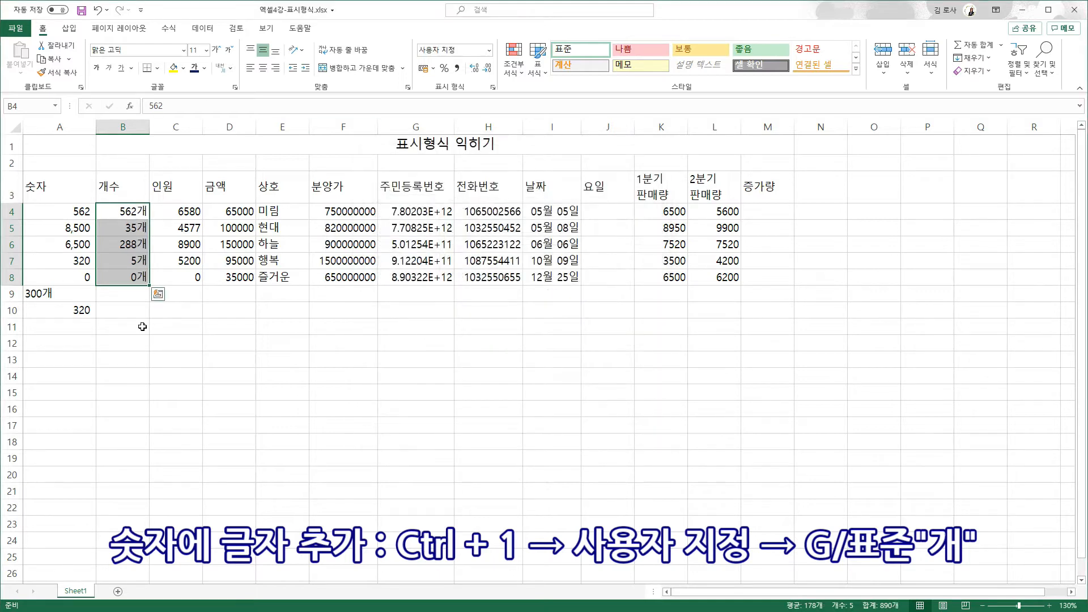
- Total B4:B8 in B9 with AutoSum, displaying 890개
left_click(132, 298)
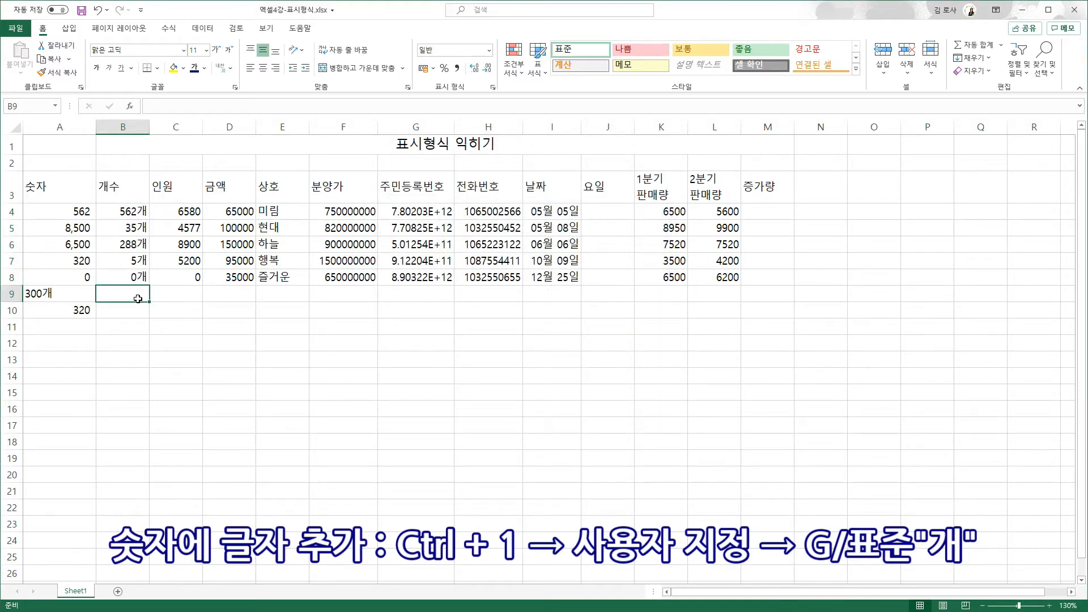
left_click(975, 46)
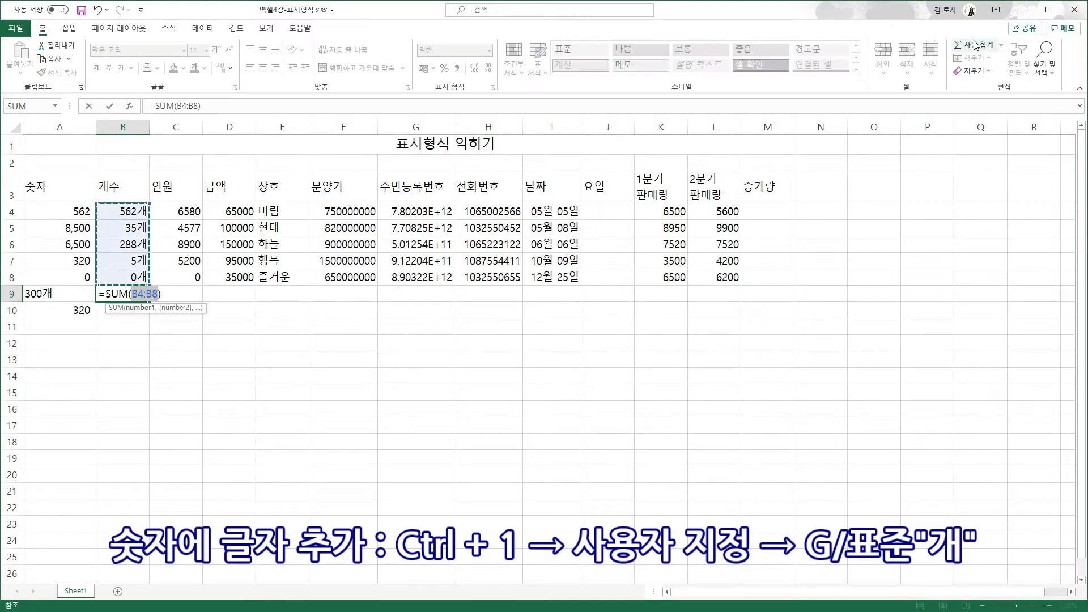
key("Return")
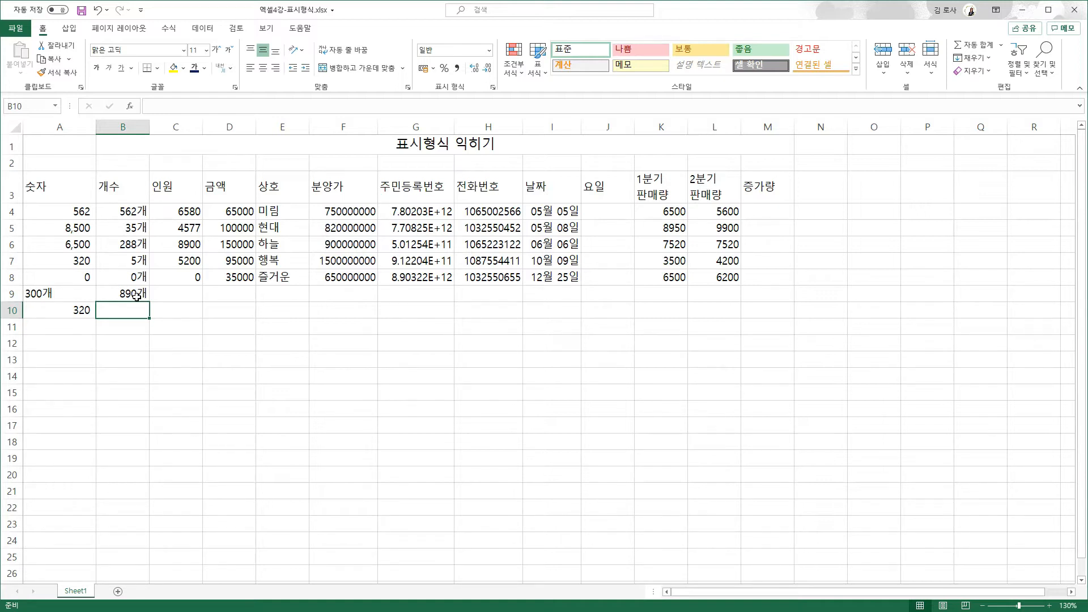
- Change B4:B9's custom format from G/표준"개" to G/표준"EA", showing 562EA through 890EA
left_click_drag(126, 214, 134, 292)
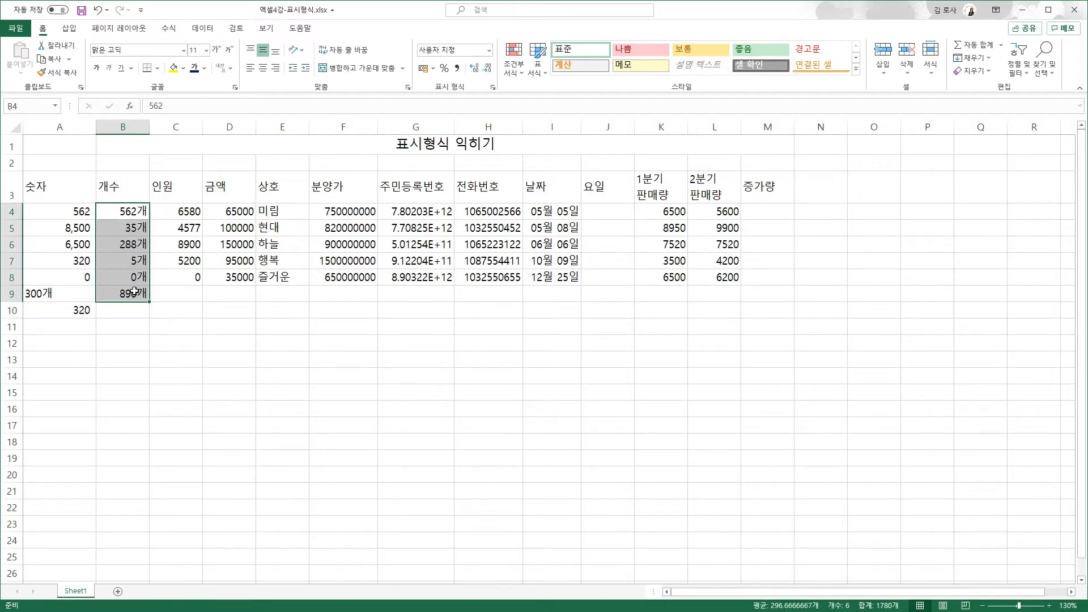
key("ctrl+1")
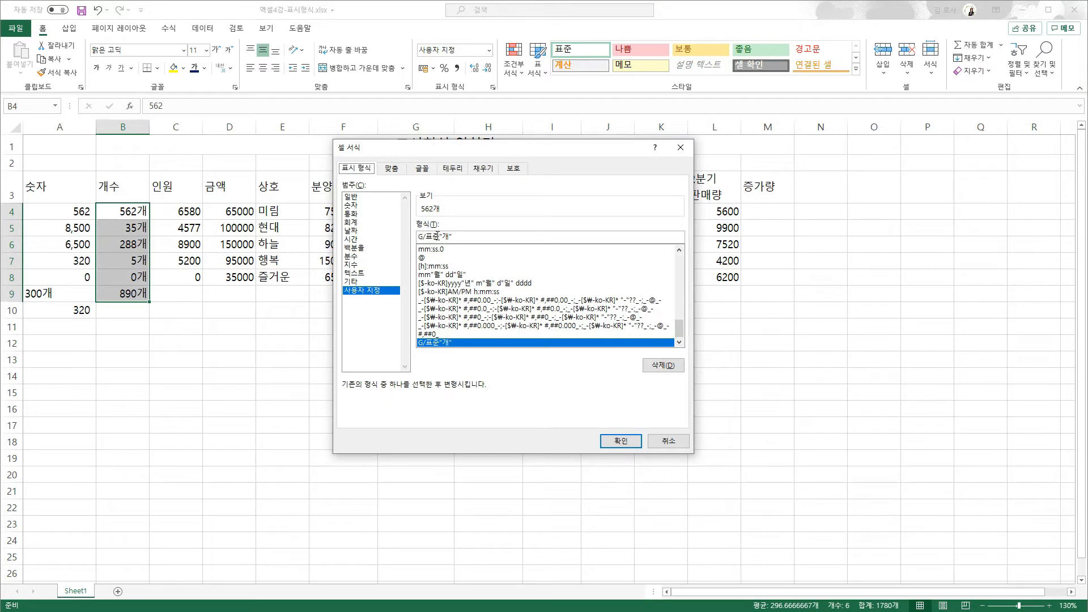
left_click_drag(441, 235, 466, 236)
key("BackSpace")
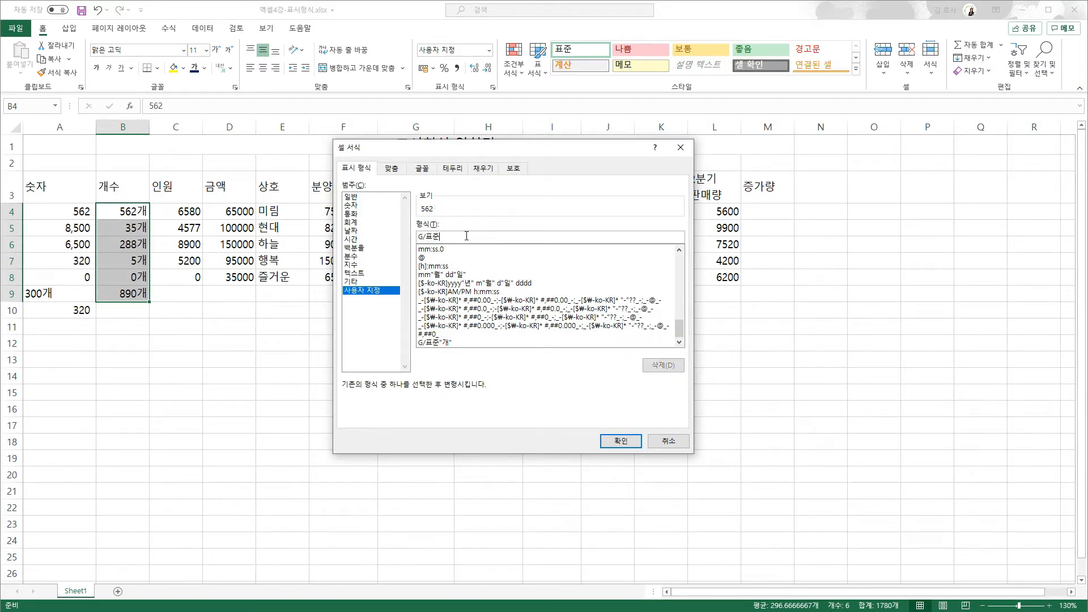
type("ㅌA")
key("BackSpace")
type("\"EA\"")
left_click(619, 440)
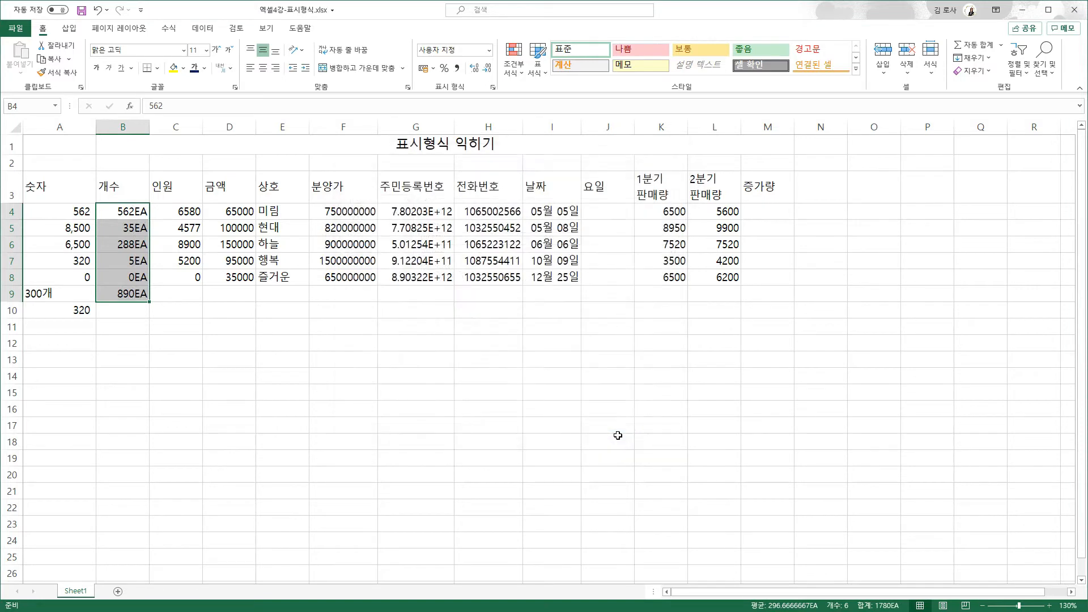
left_click(133, 309)
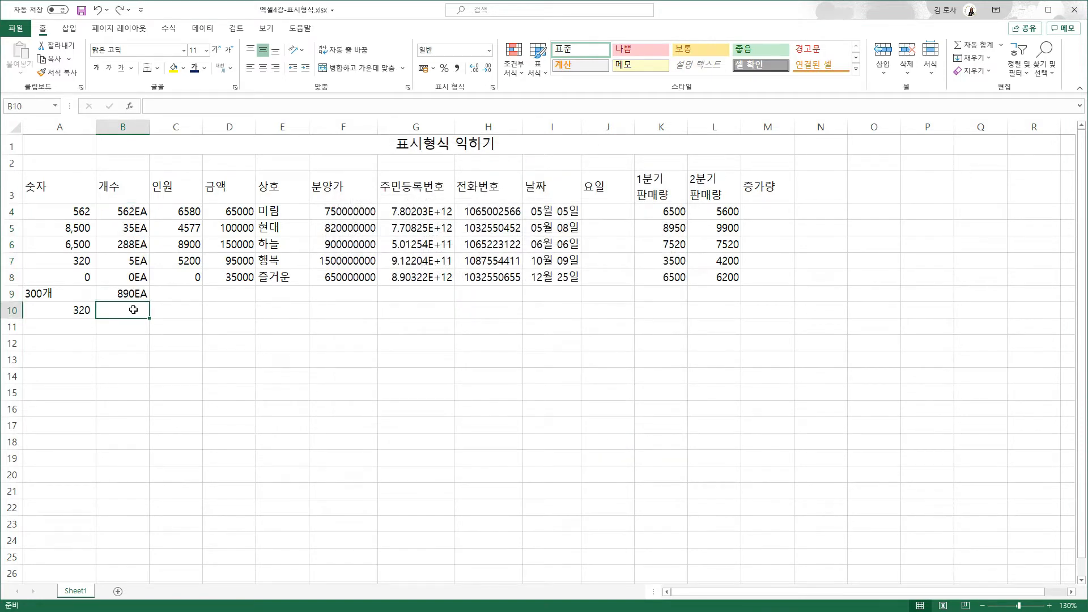
- Format C4:C8 with custom code #,##0"명" so values read 6,580명 through 0명
left_click_drag(173, 211, 173, 278)
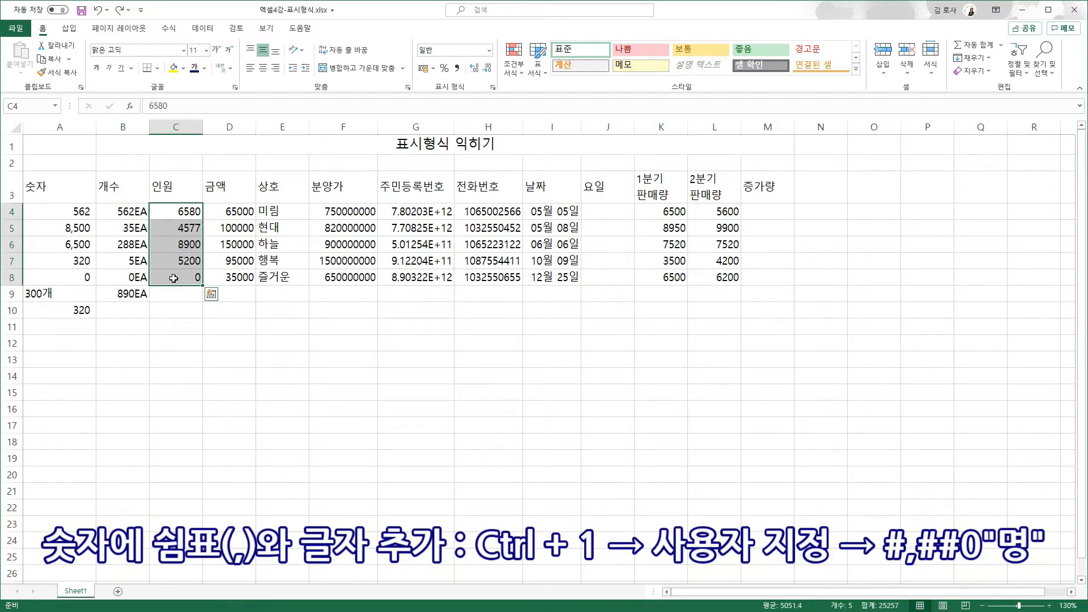
key("ctrl+1")
left_click(397, 291)
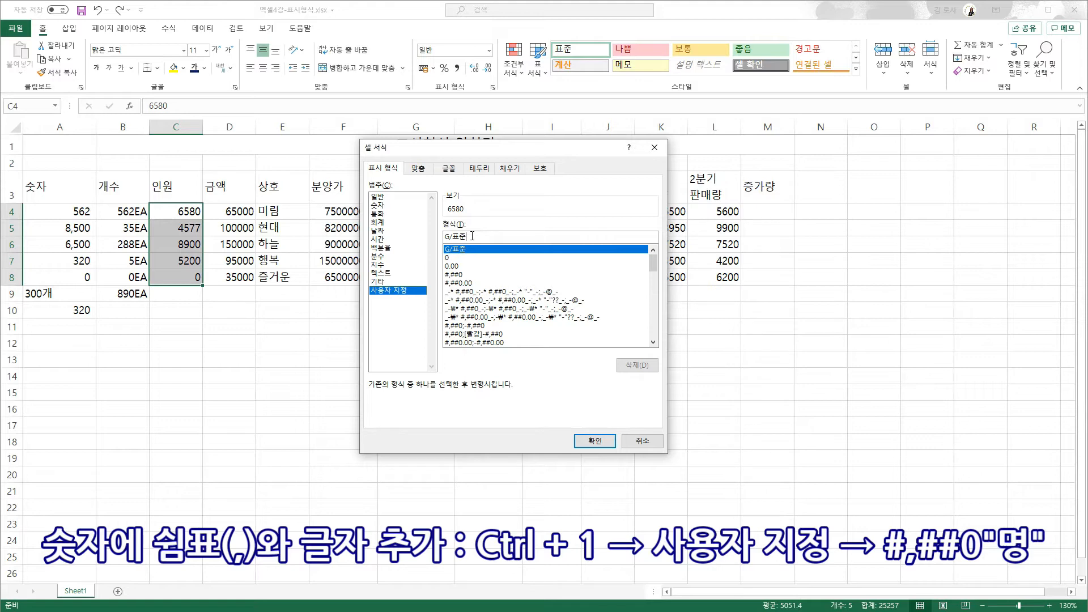
left_click(461, 275)
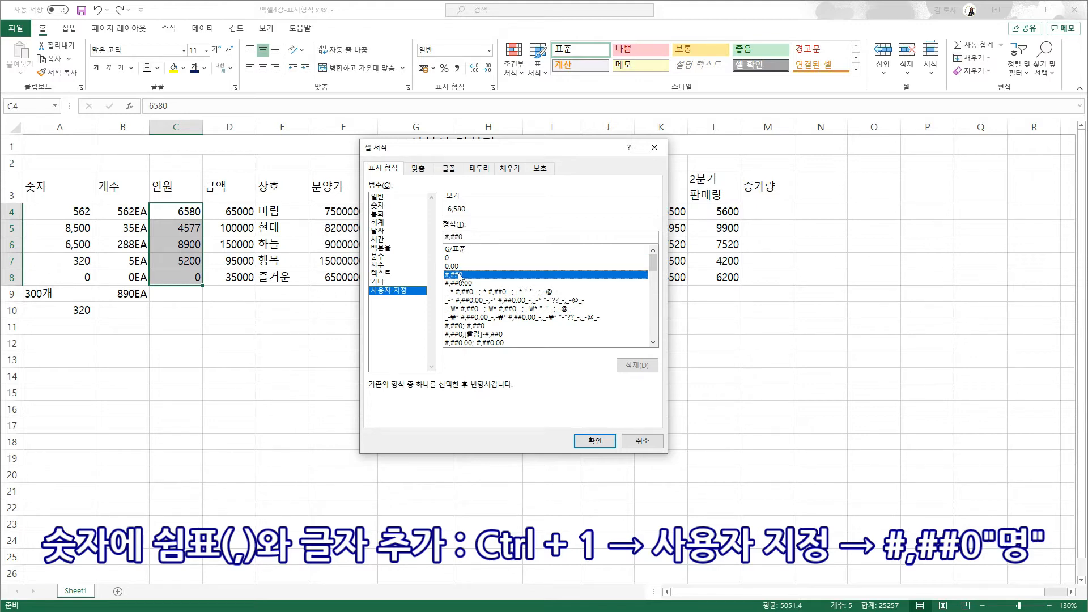
left_click(476, 236)
type("며")
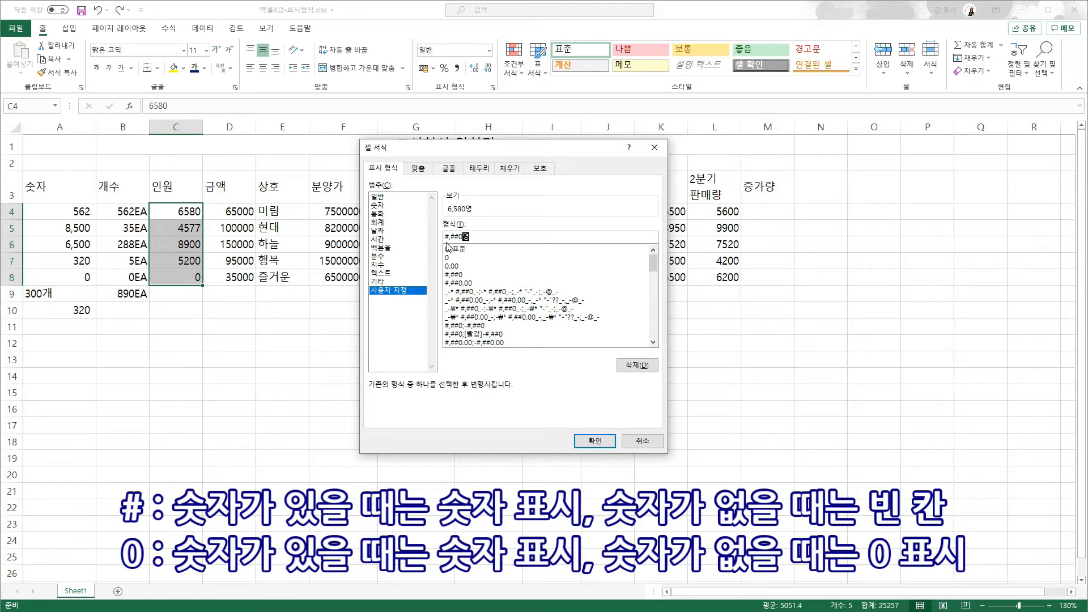
left_click(593, 441)
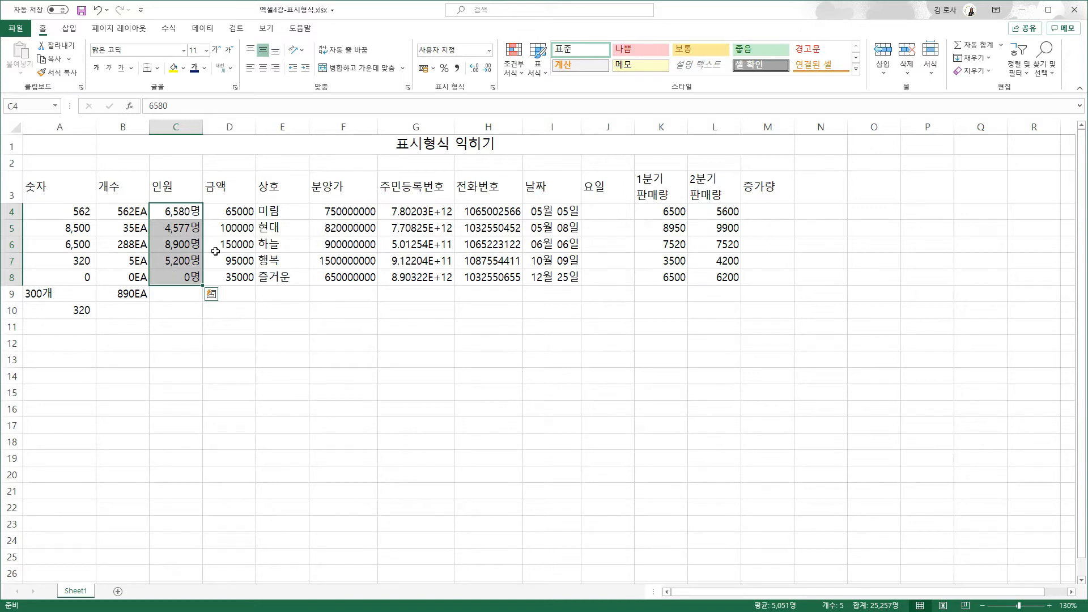
left_click(830, 190)
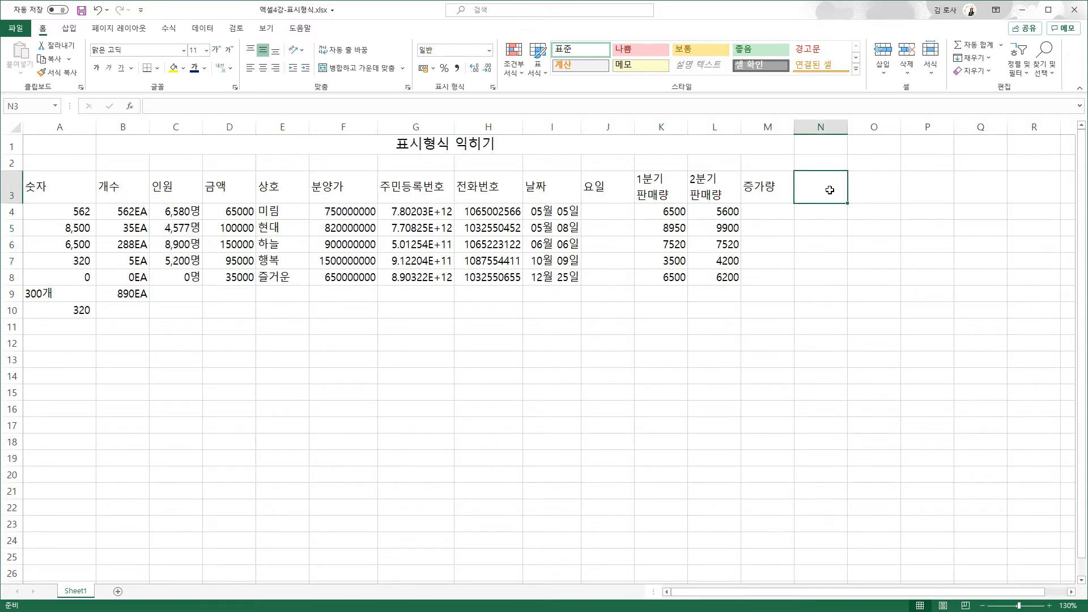
- Add the header 번호 in N3 and fill numbers 1 to 5 down N4:N8
type("번호")
key("Return")
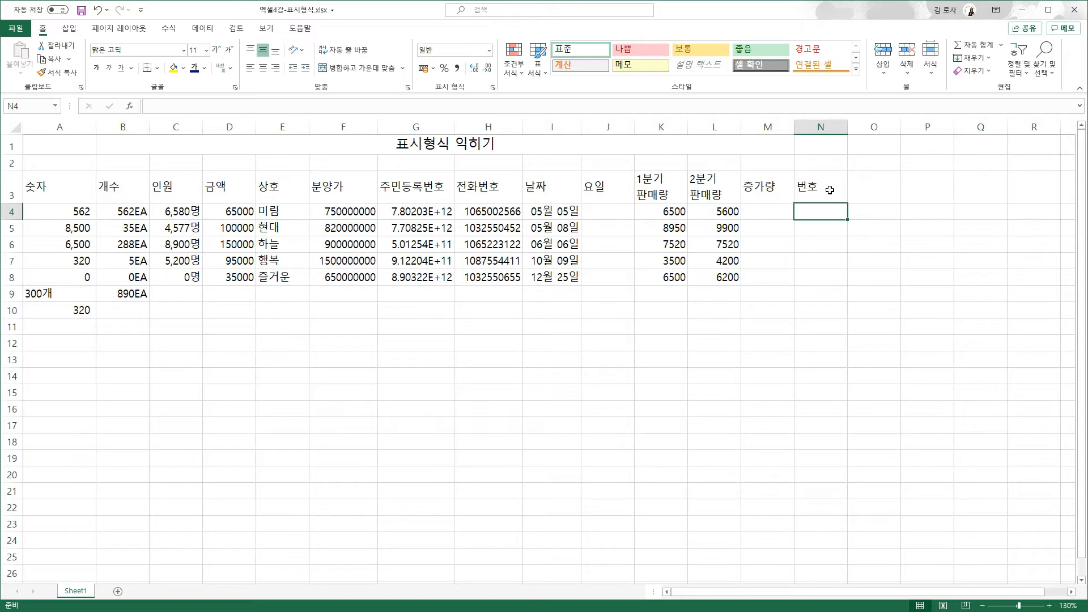
type("1")
left_click_drag(848, 220, 855, 286)
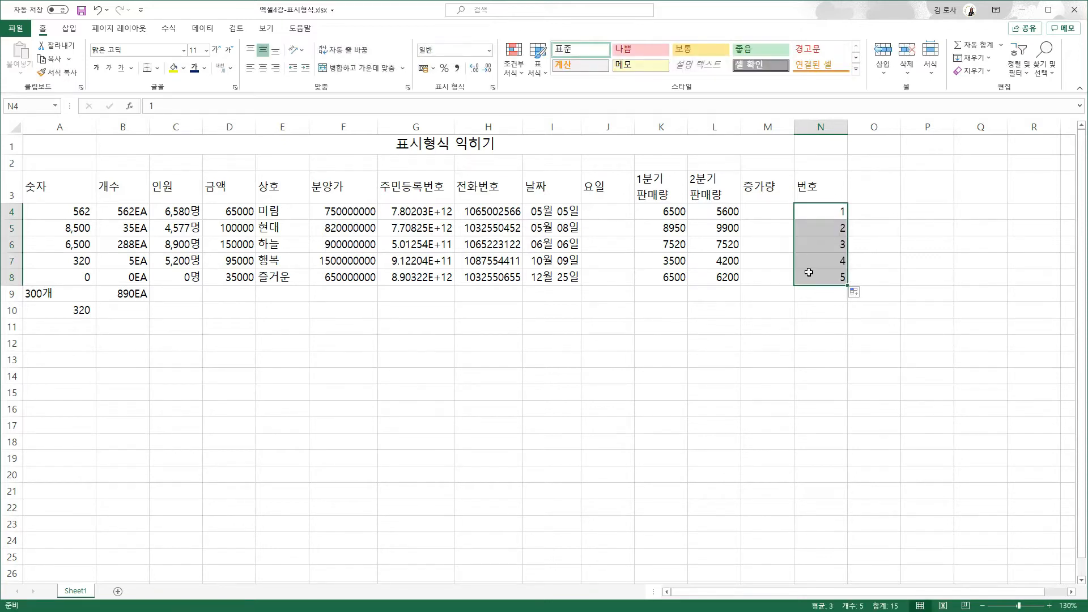
- Apply custom format 000 to N4:N8 so the numbers show as 001 through 005
key("ctrl+1")
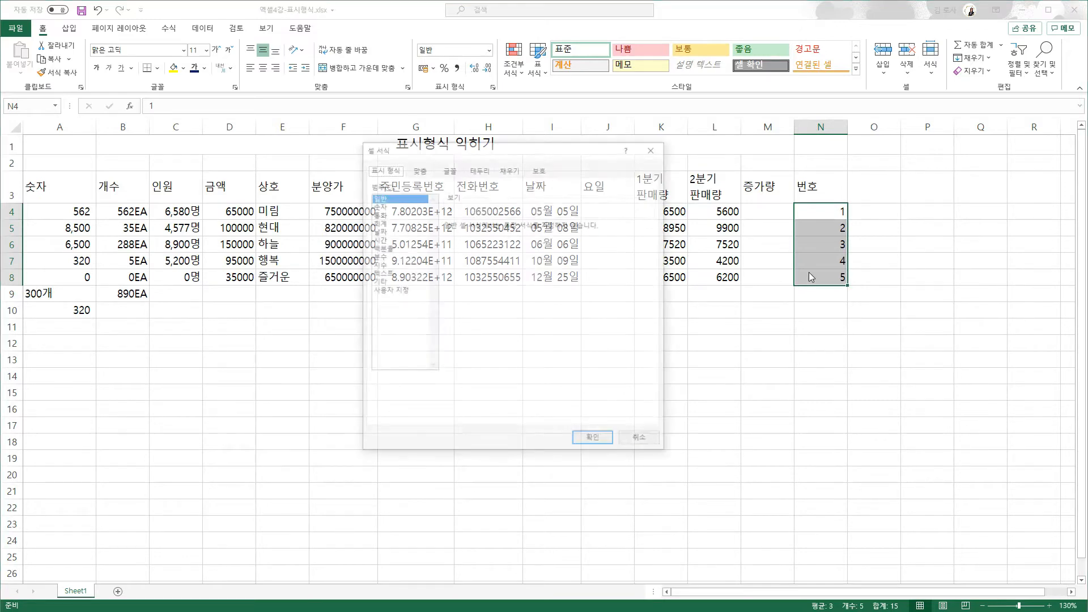
left_click(389, 290)
left_click_drag(475, 237, 440, 237)
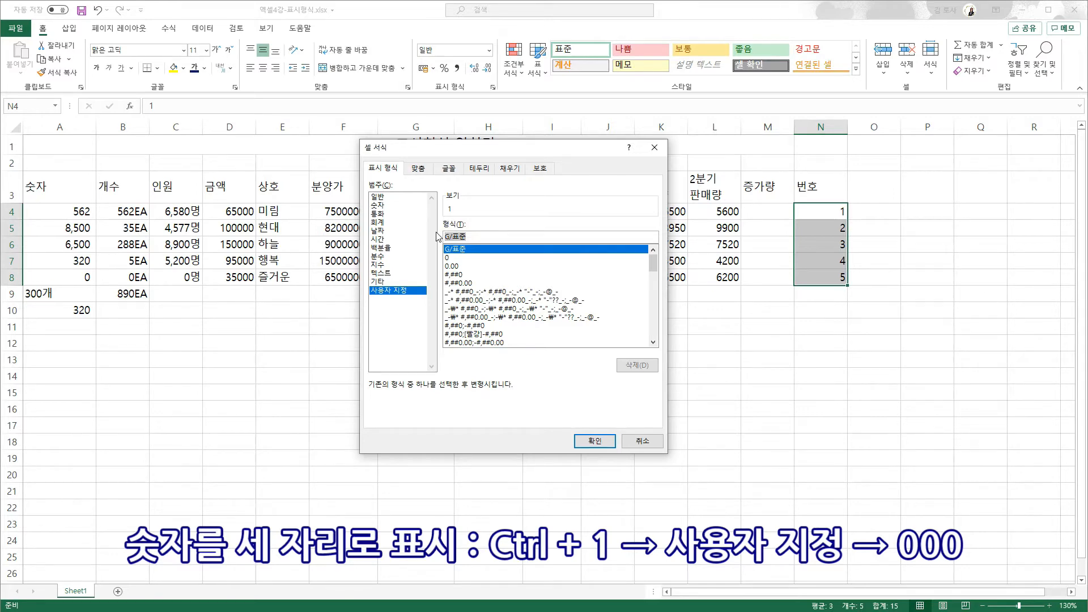
type("000")
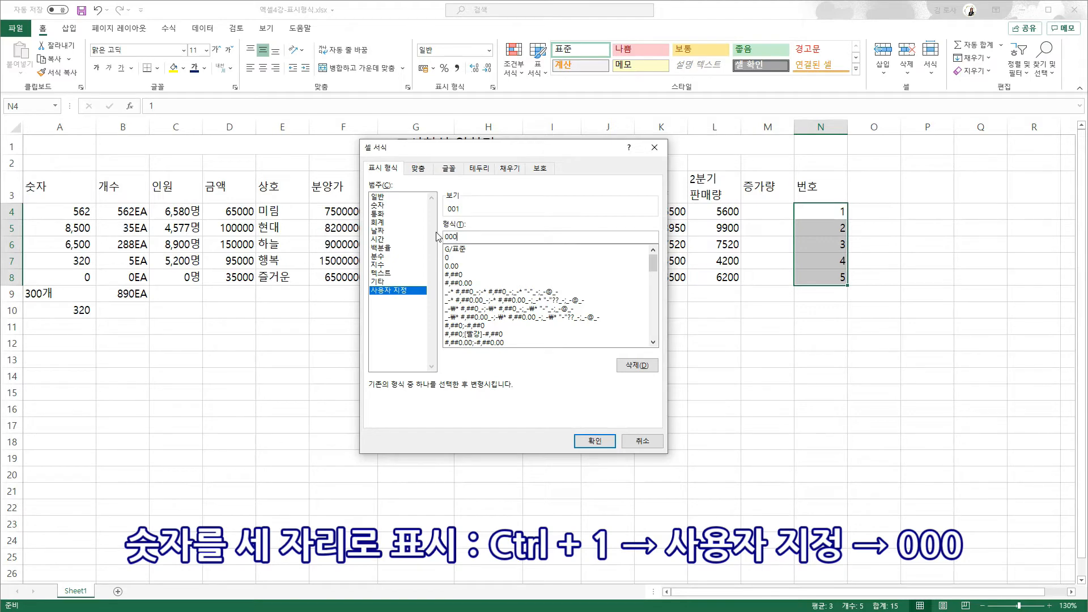
left_click(578, 441)
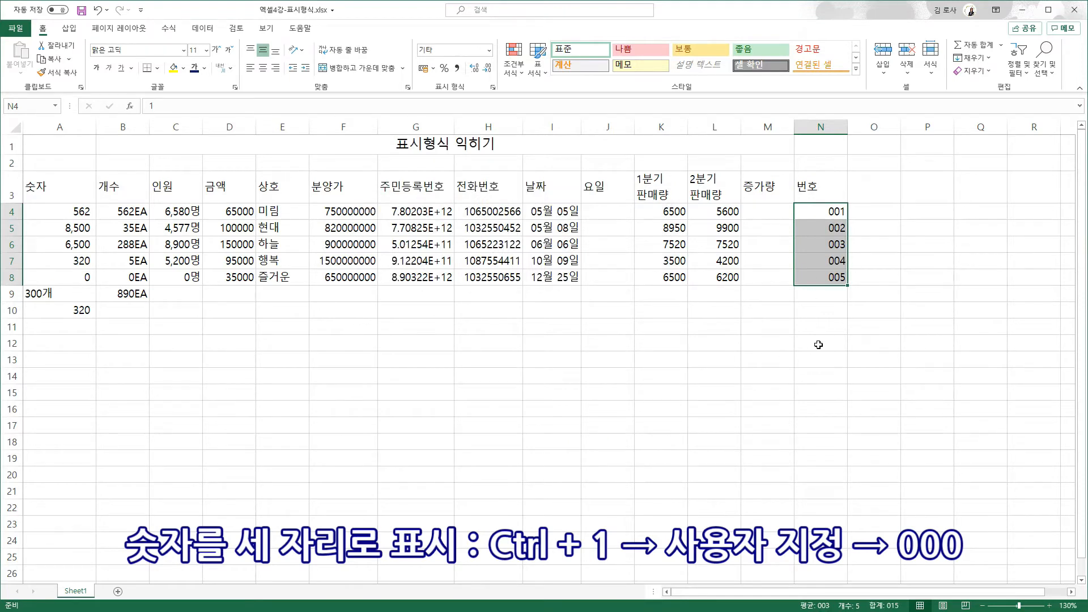
- Enter 001 in O4 and see it display as 1 without leading zeros
left_click(867, 214)
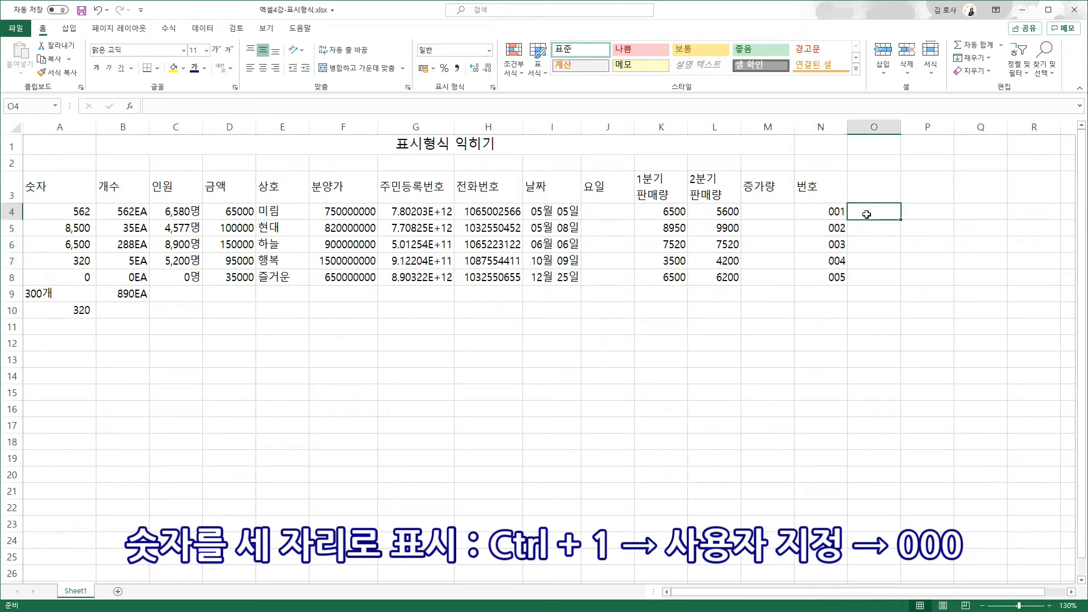
type("001")
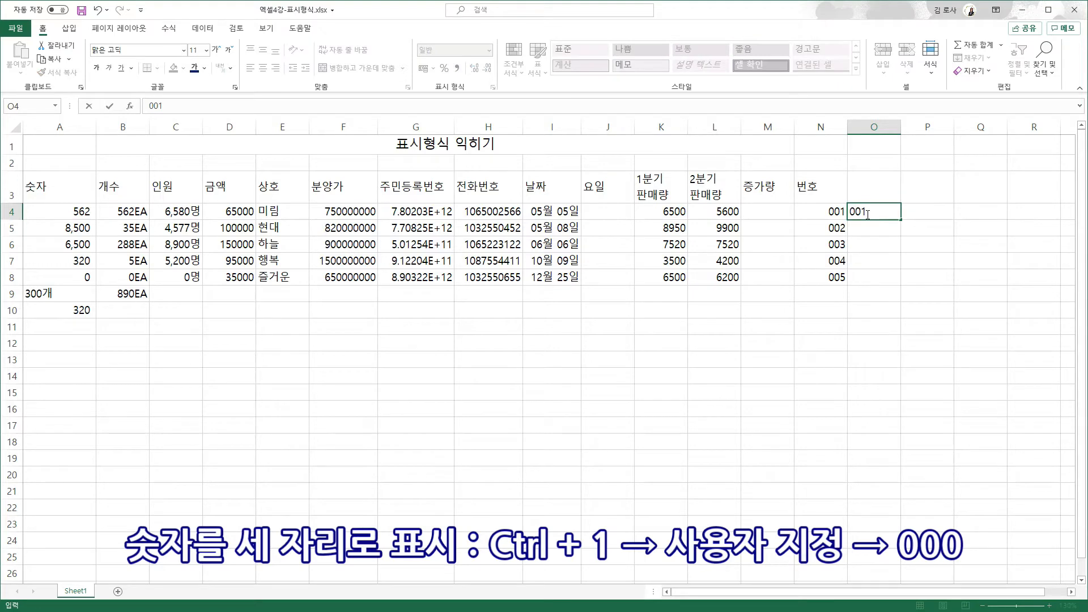
key("Return")
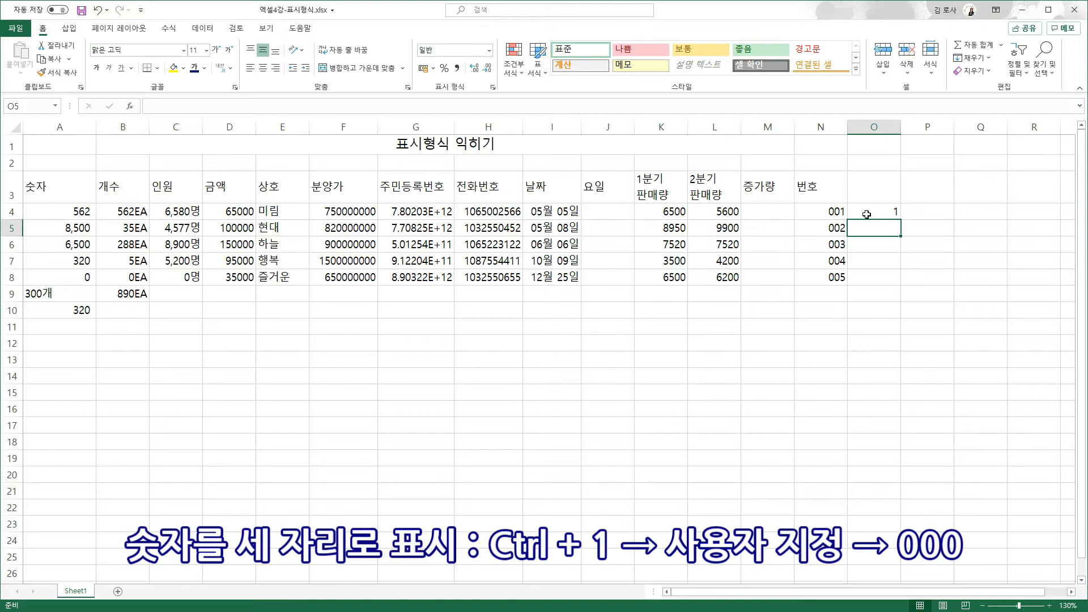
left_click(242, 297)
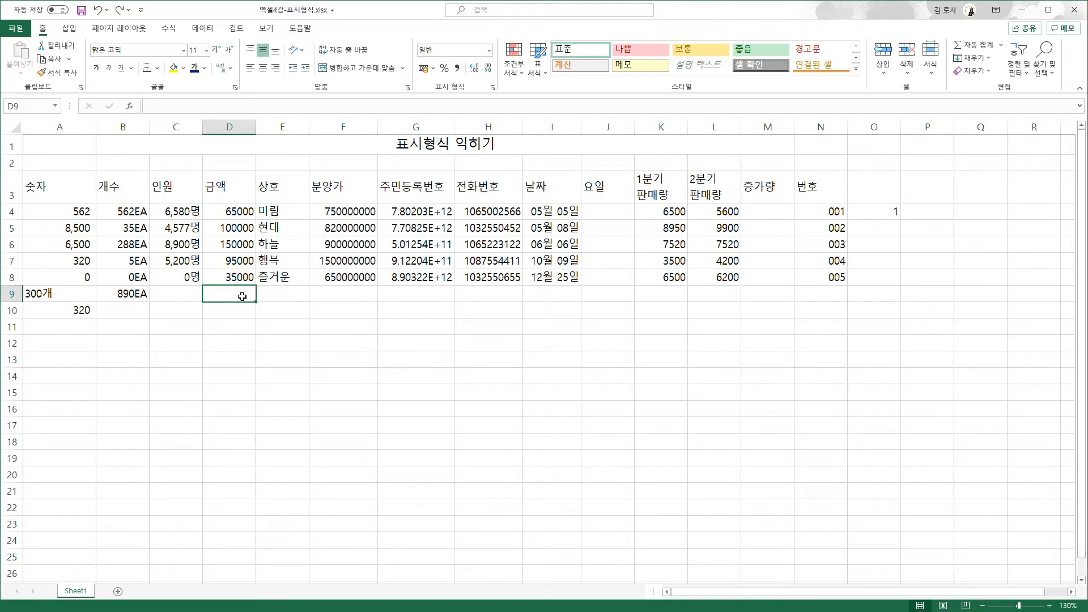
- Format the 금액 amounts in D4:D8 with the 숫자(한자) Chinese-numeral special format
left_click_drag(232, 215, 239, 278)
key("ctrl+1")
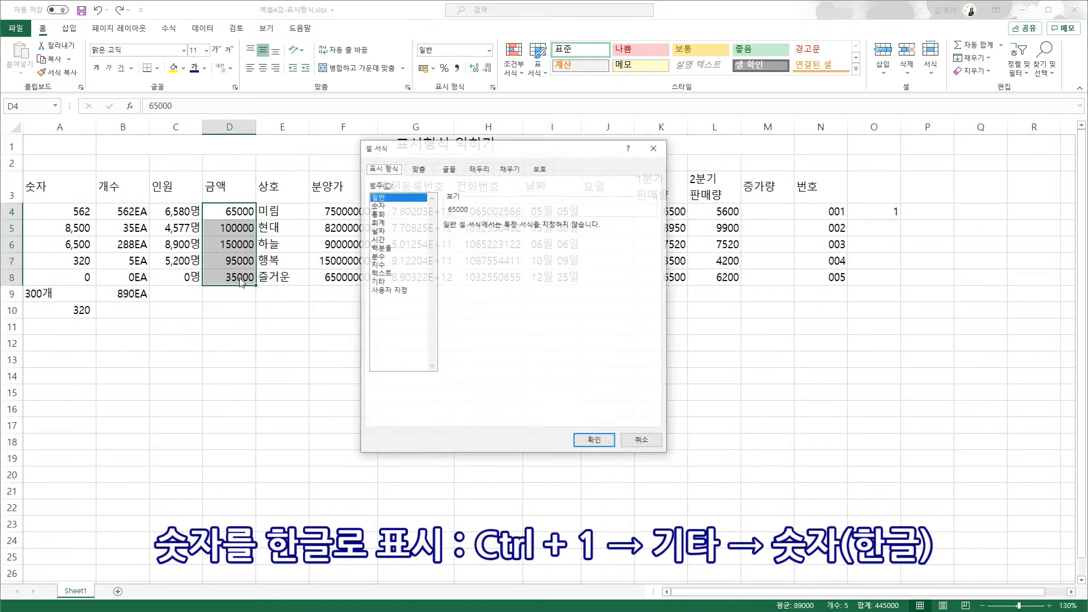
left_click(389, 282)
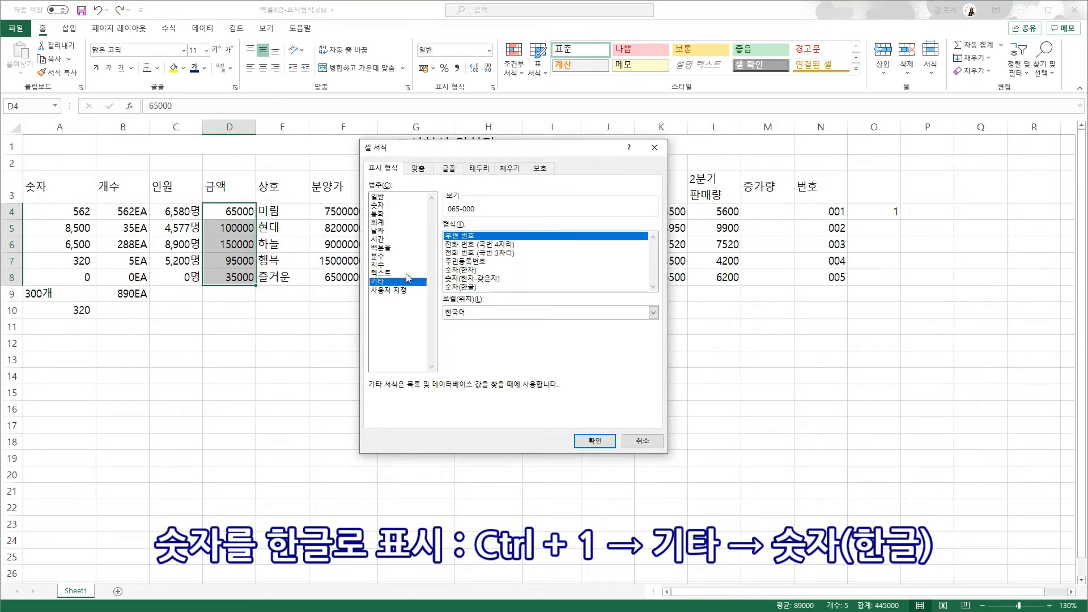
left_click(462, 271)
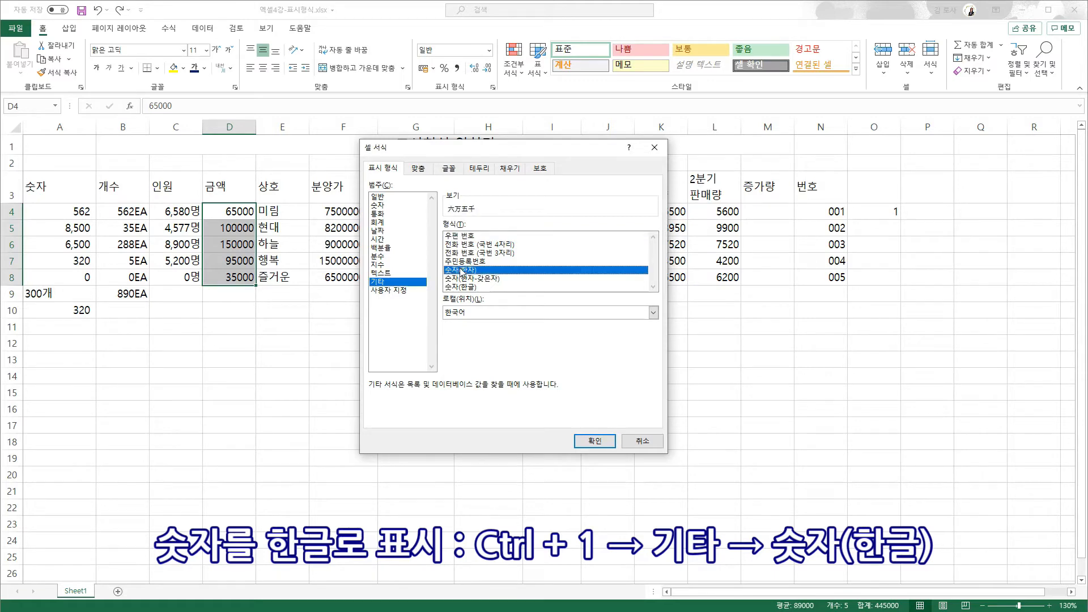
left_click(595, 441)
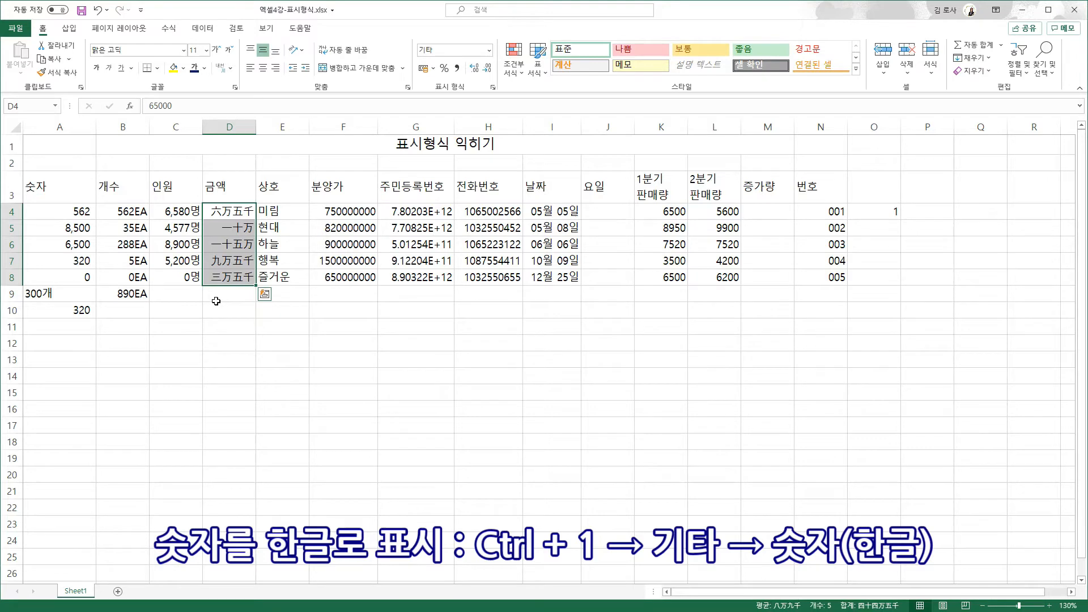
- Try the 숫자(한자-갖은자) format on the amounts, then switch them to 숫자(한글) Korean numerals
key("ctrl+1")
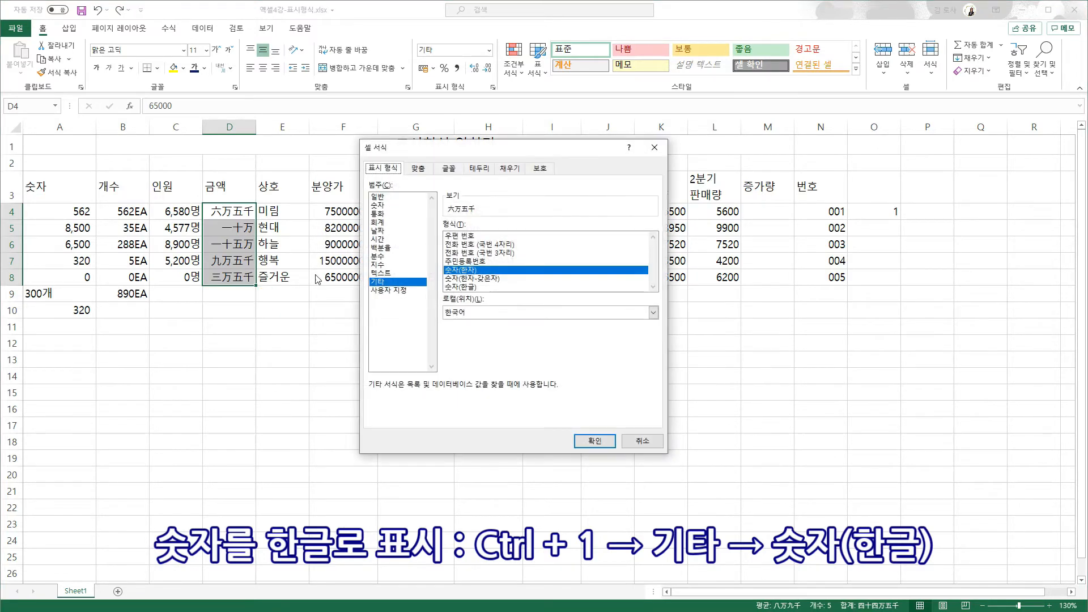
left_click(495, 279)
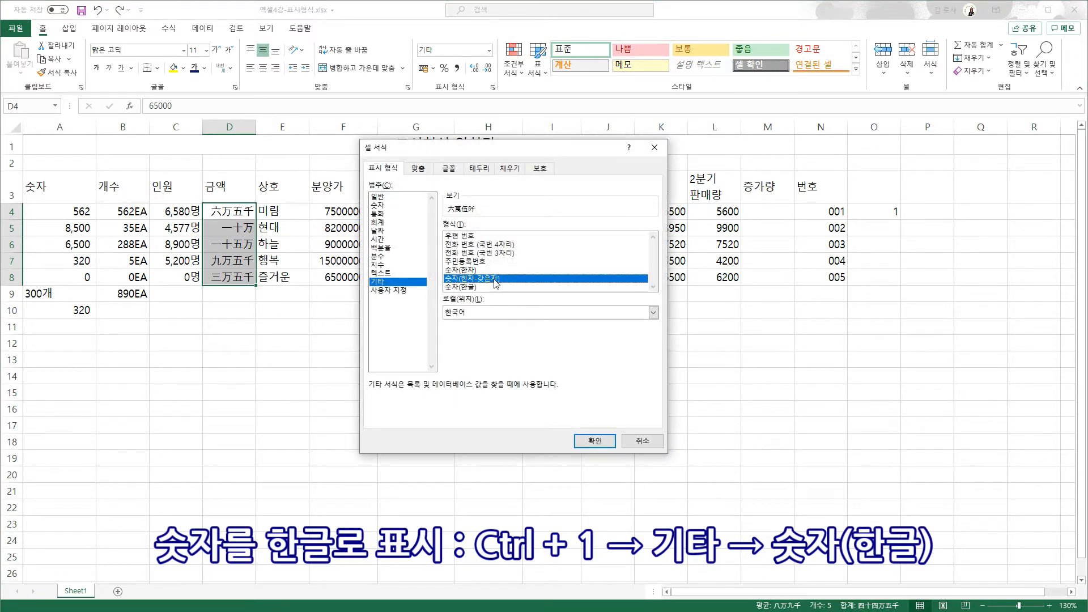
left_click(603, 441)
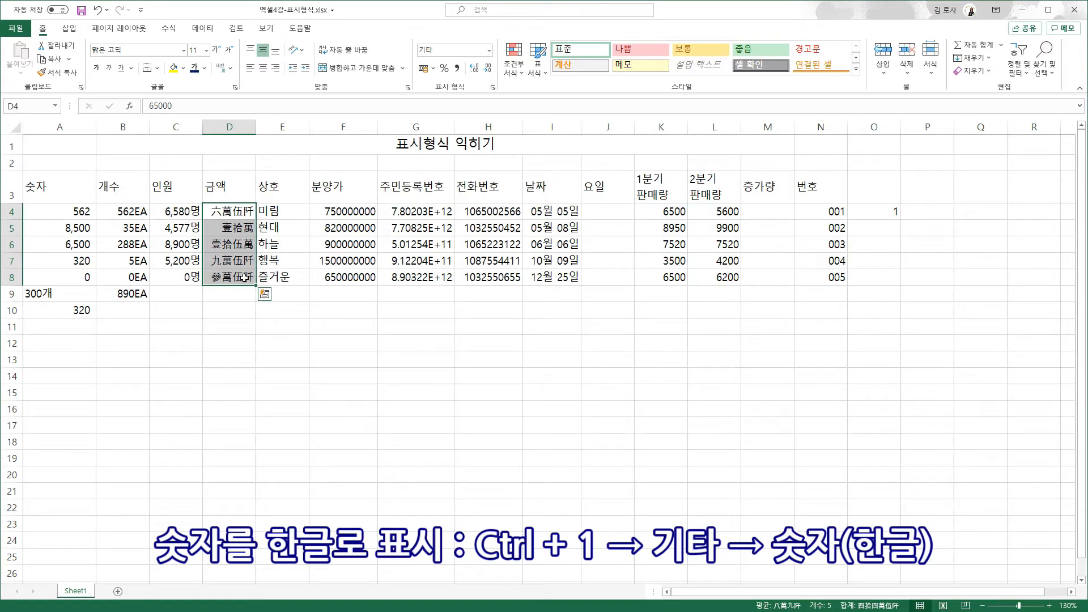
key("ctrl+1")
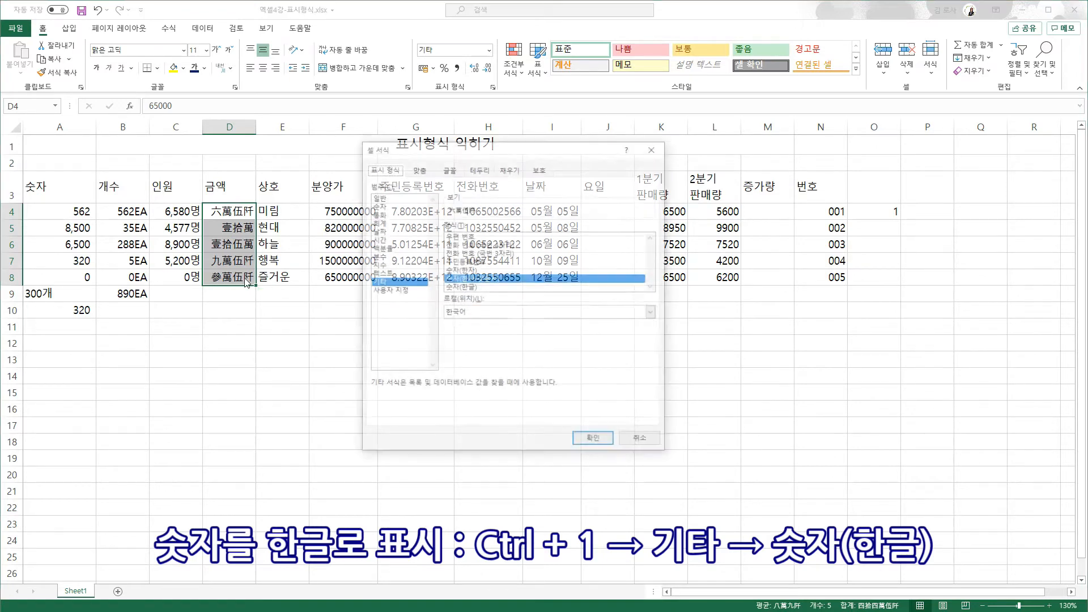
left_click(452, 288)
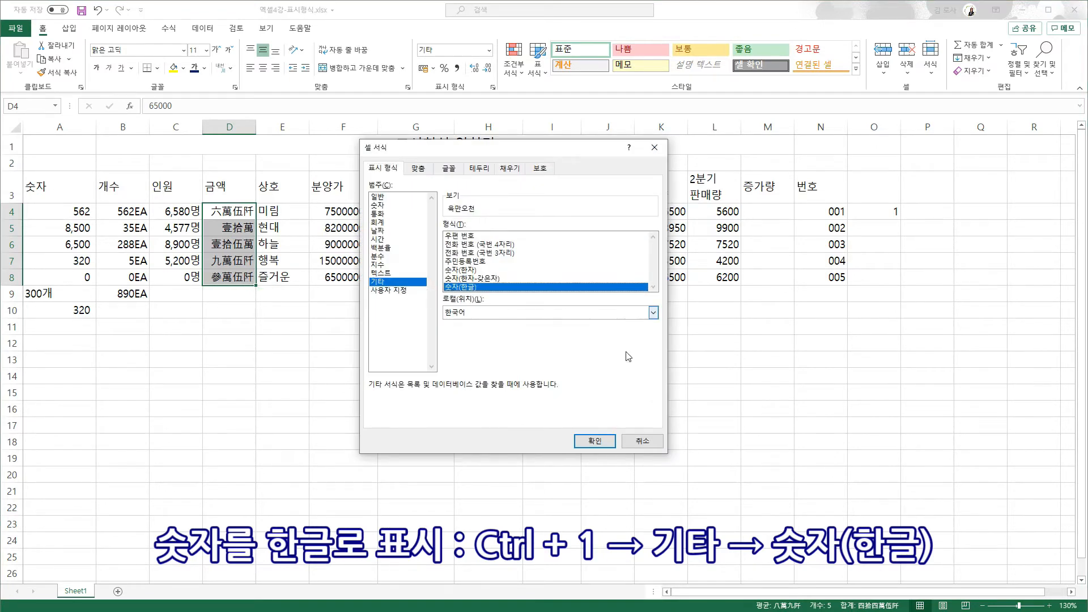
left_click(601, 442)
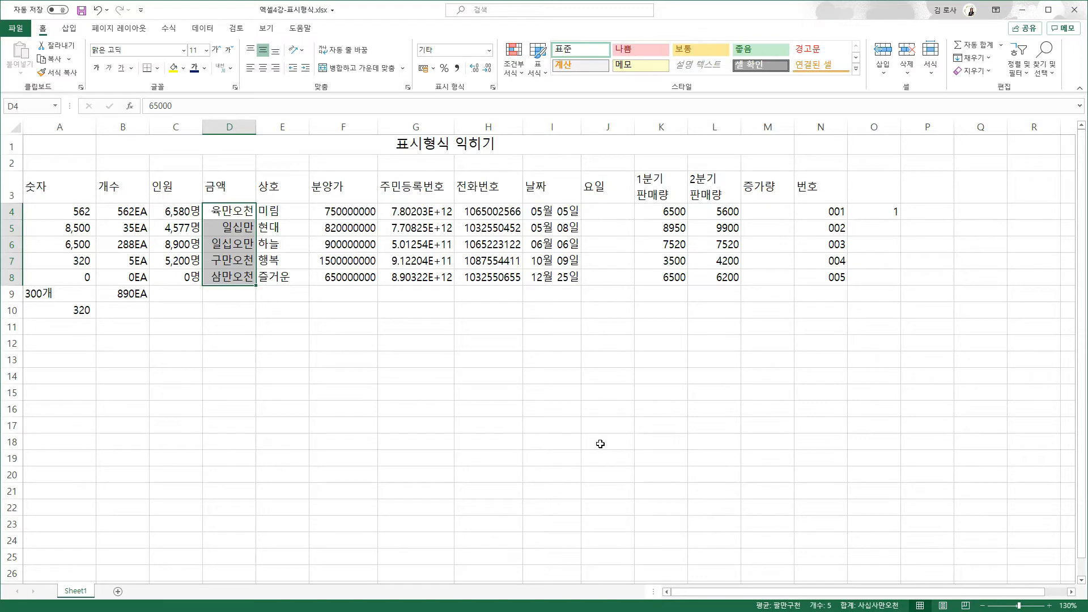
- Edit the D4:D8 custom format to add 금 before and 원정 after, giving 금 육만오천원정
key("ctrl+1")
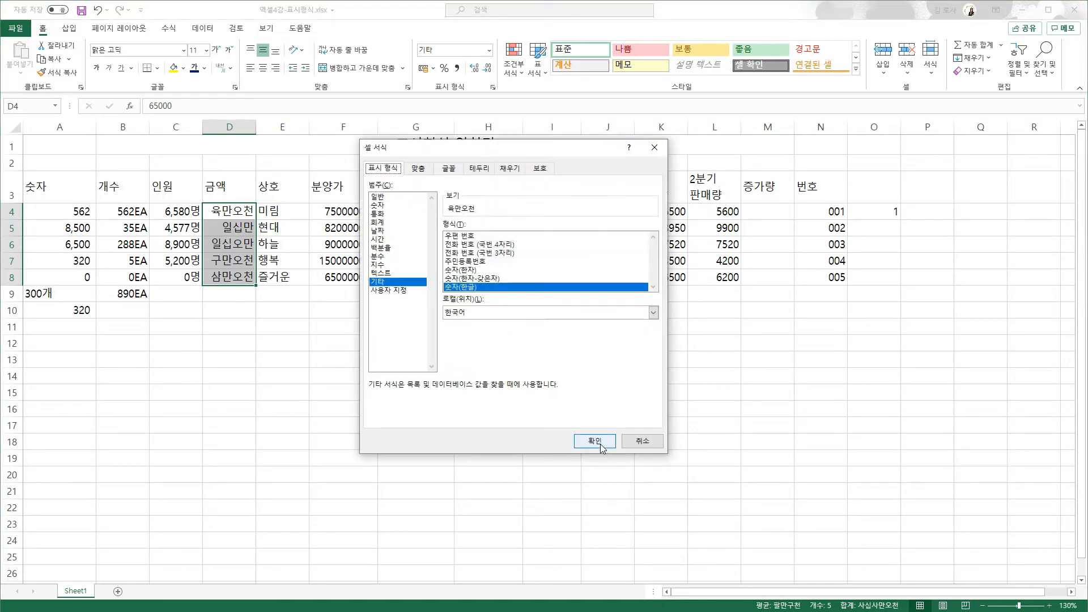
left_click(404, 292)
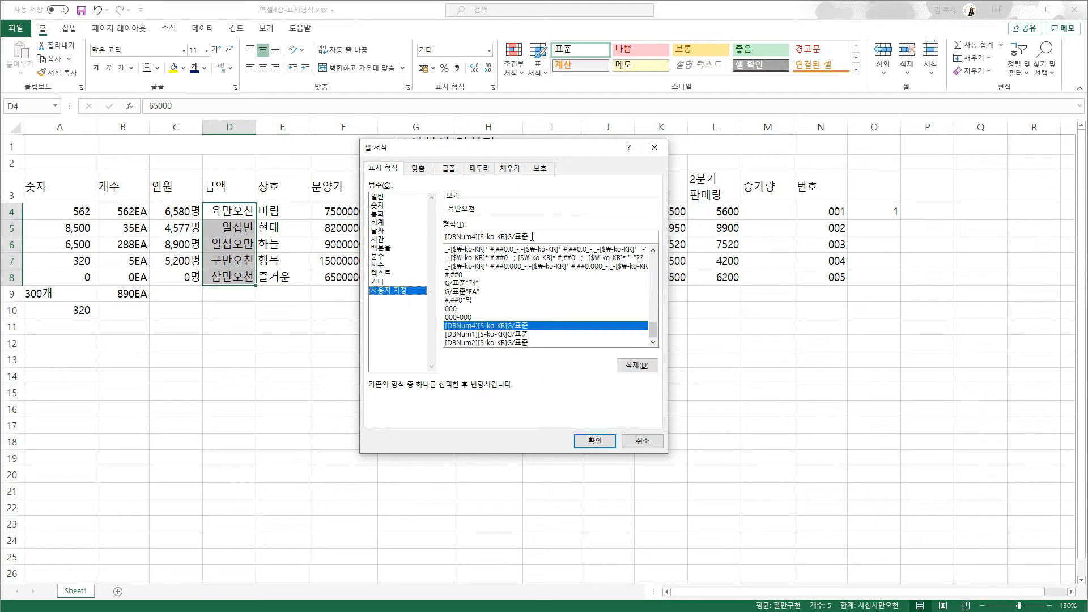
left_click(533, 236)
type("원정")
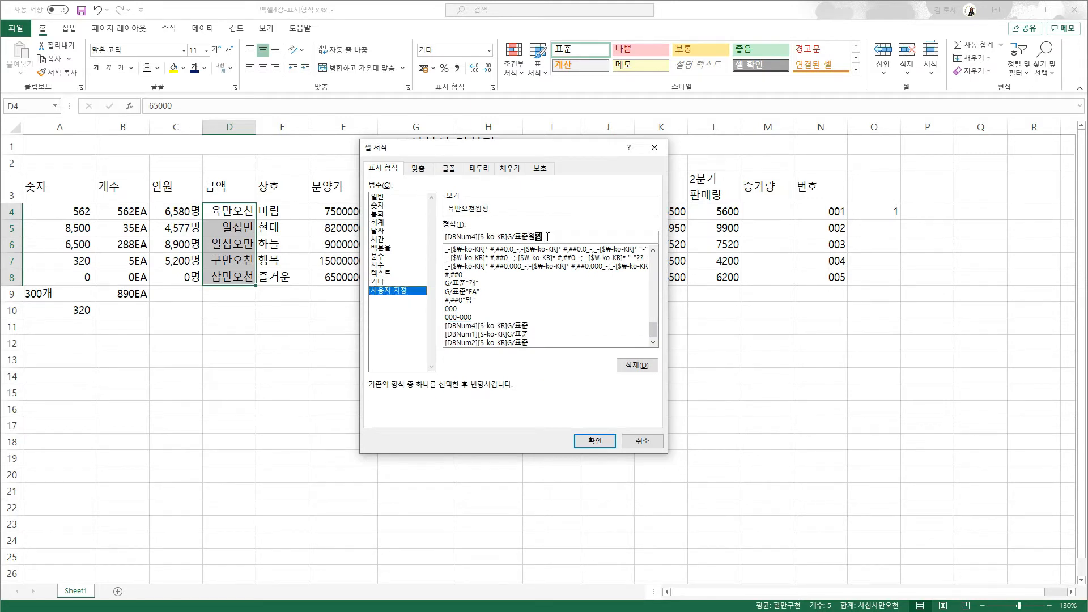
key("Home")
type("금")
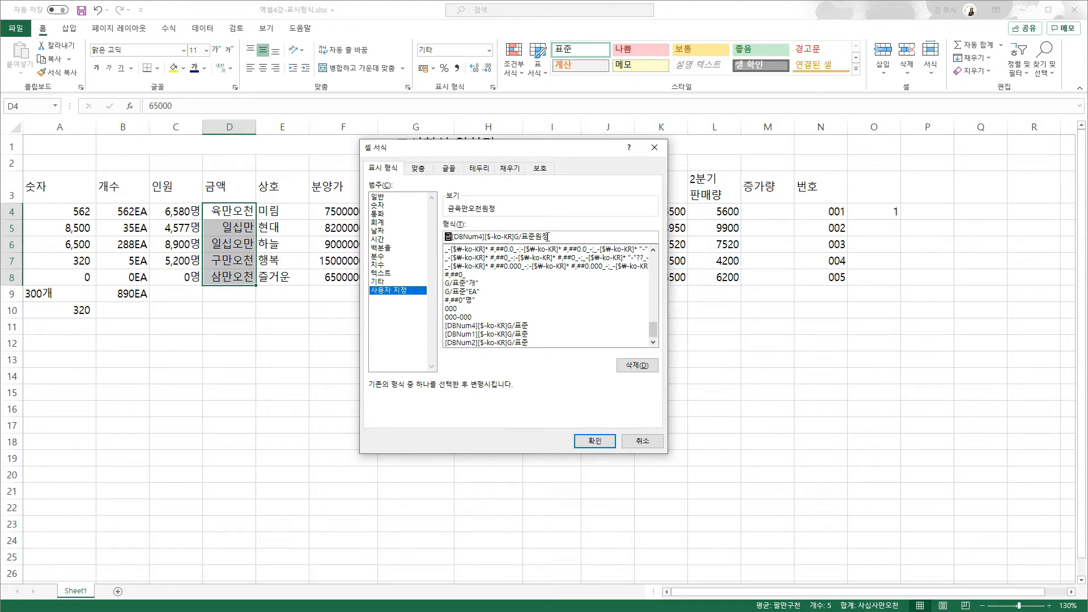
left_click(603, 447)
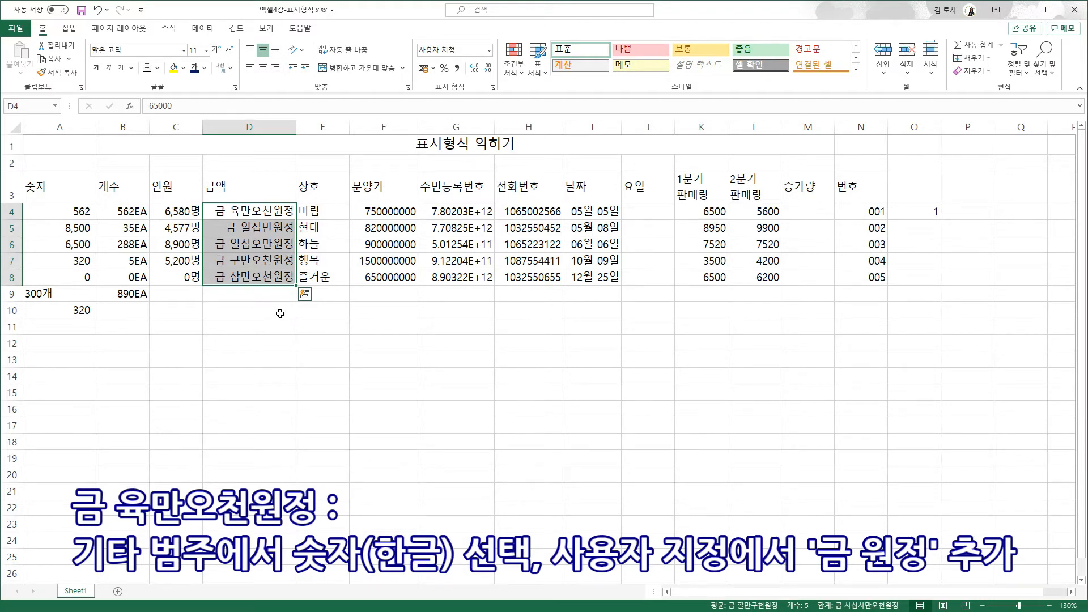
- Apply the 숫자(한글) Korean-numeral format to the 인원 counts in C4:C8
left_click_drag(182, 214, 181, 281)
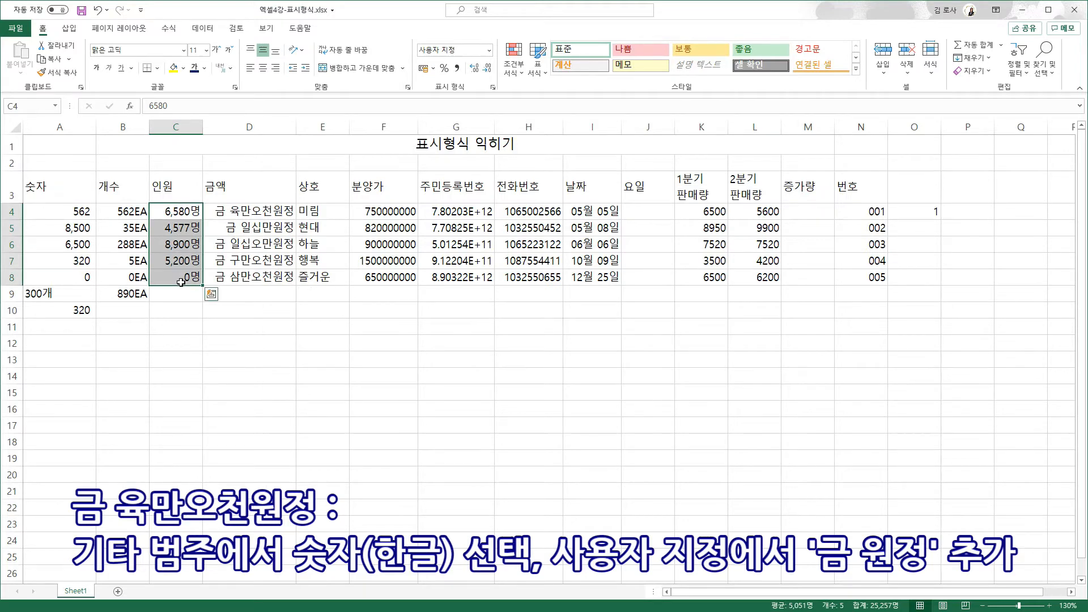
key("ctrl+1")
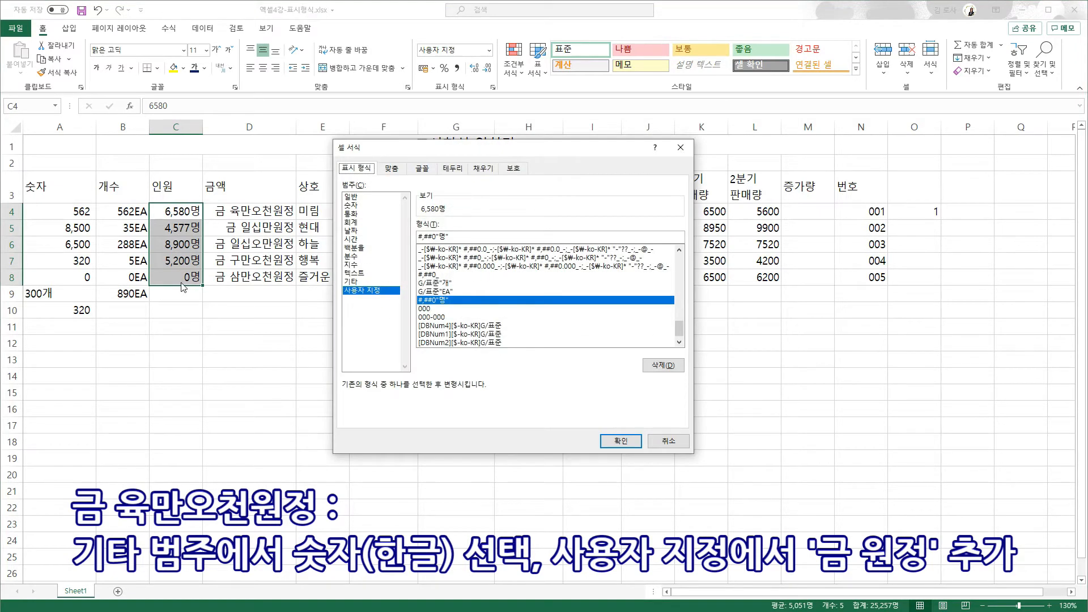
left_click(354, 281)
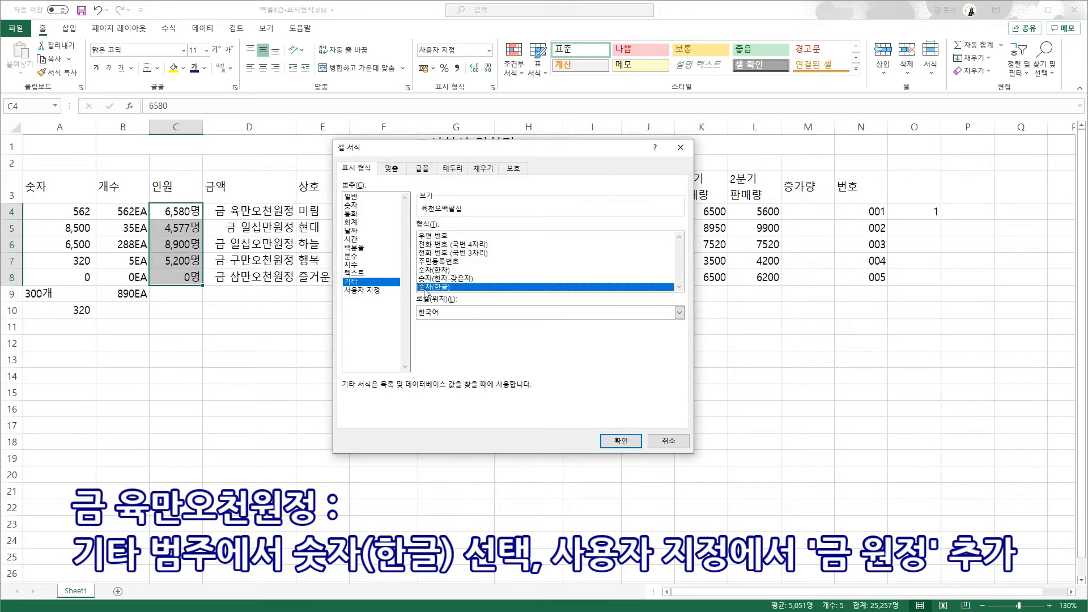
left_click(621, 441)
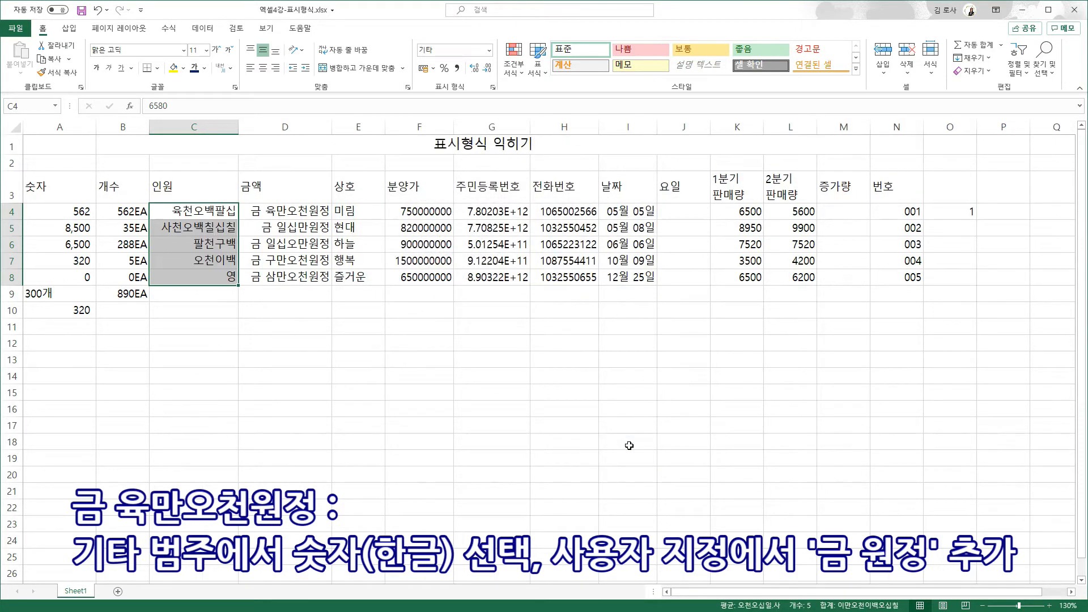
- Wrap the C4:C8 custom format code with 금 and 원정, e.g. 금 육천오백팔십원정
key("ctrl+1")
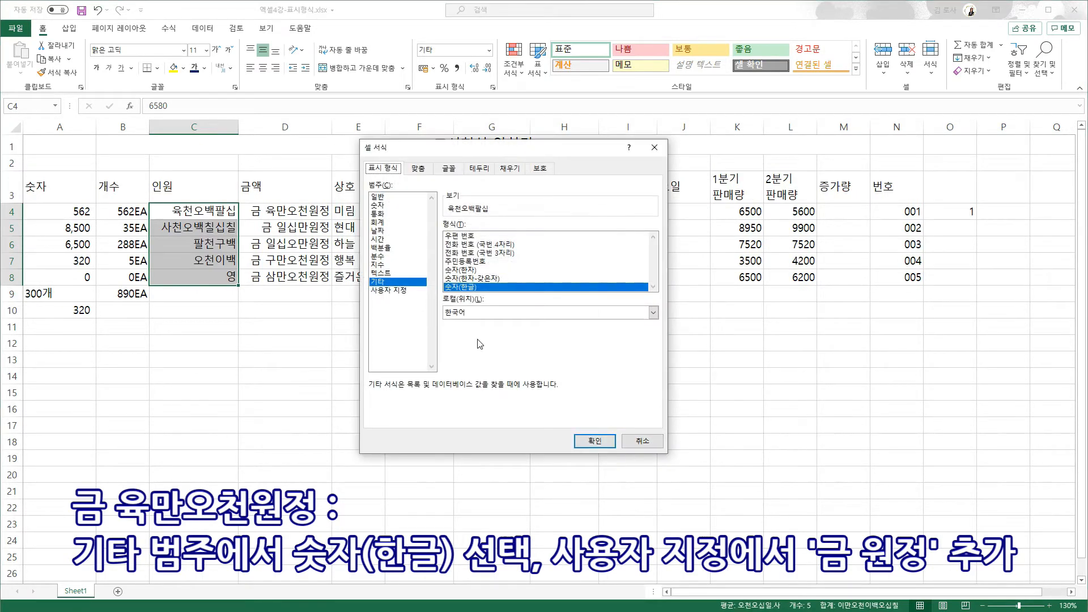
left_click(389, 291)
left_click(535, 236)
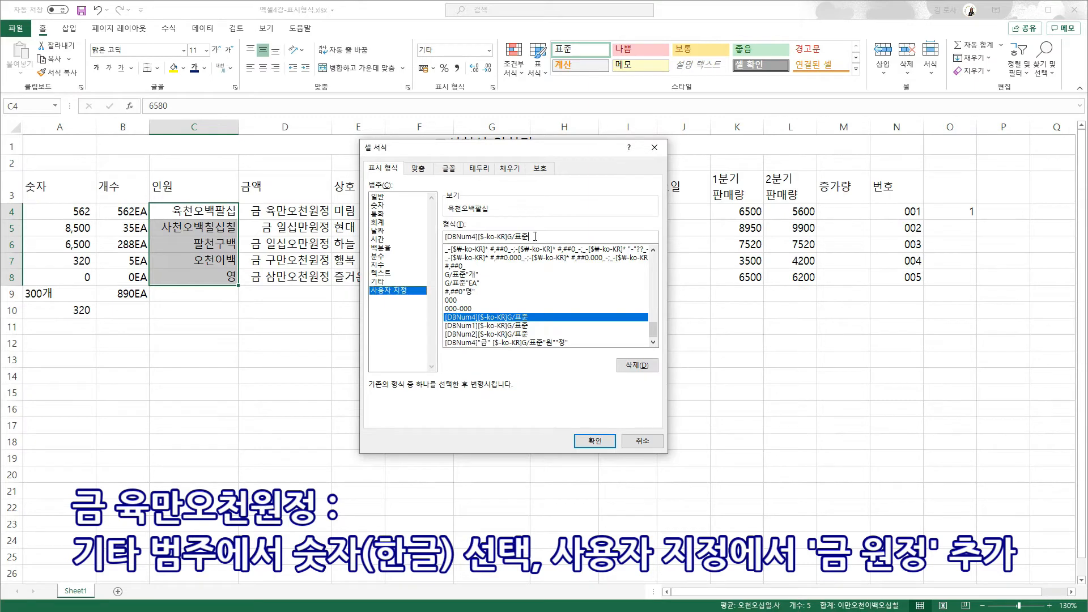
type("원정")
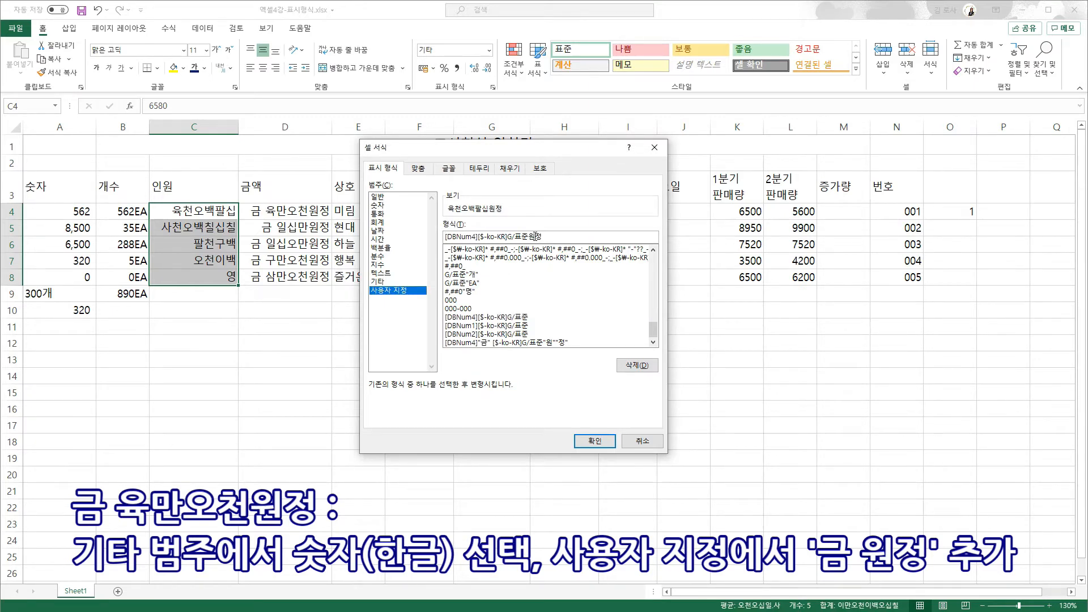
key("Home")
type("ㄱ")
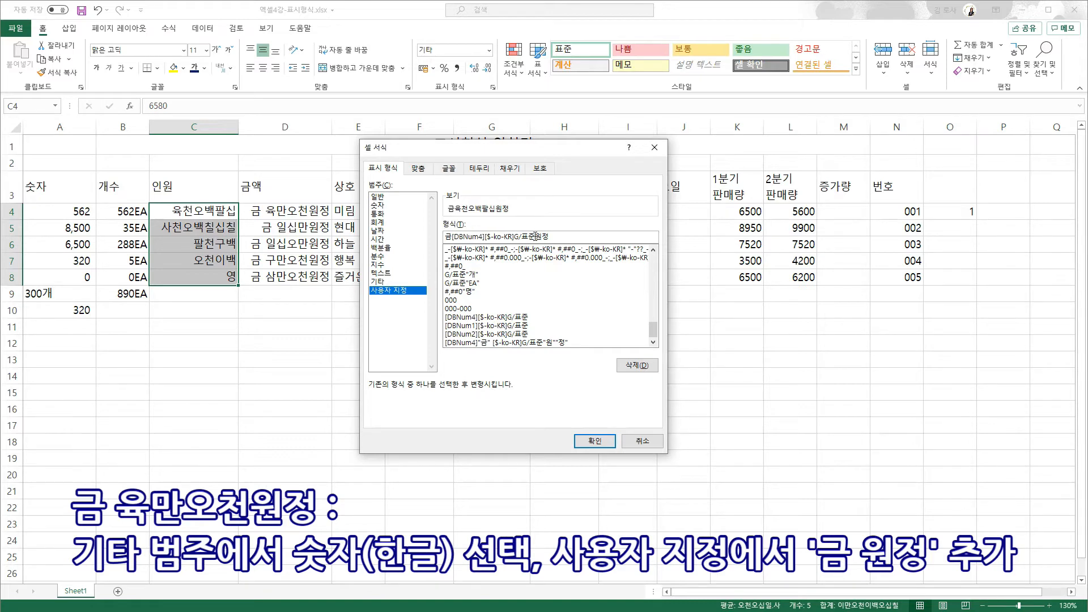
left_click(608, 443)
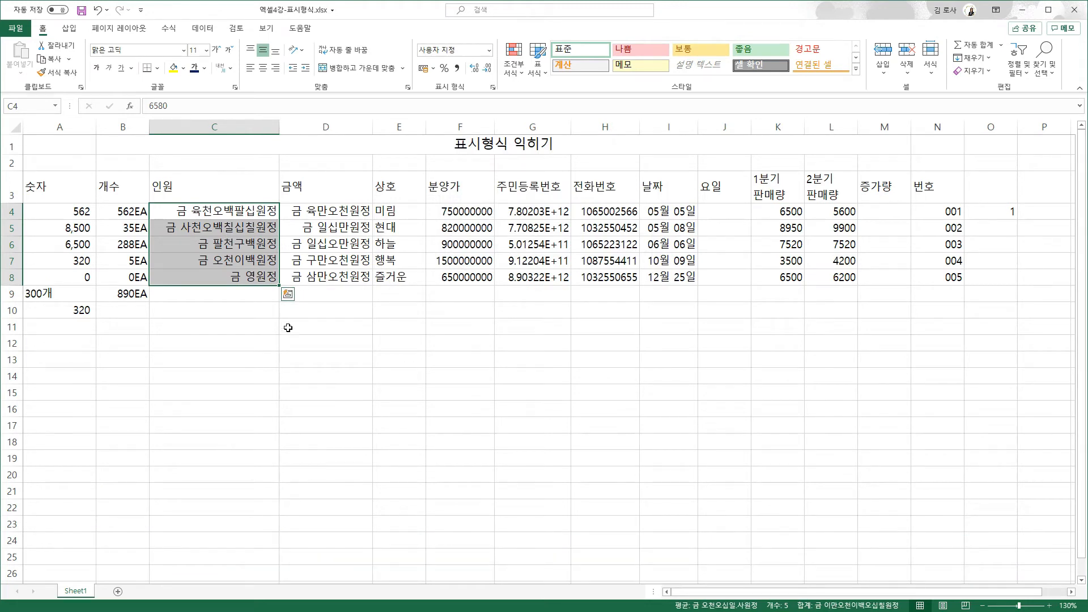
left_click(412, 293)
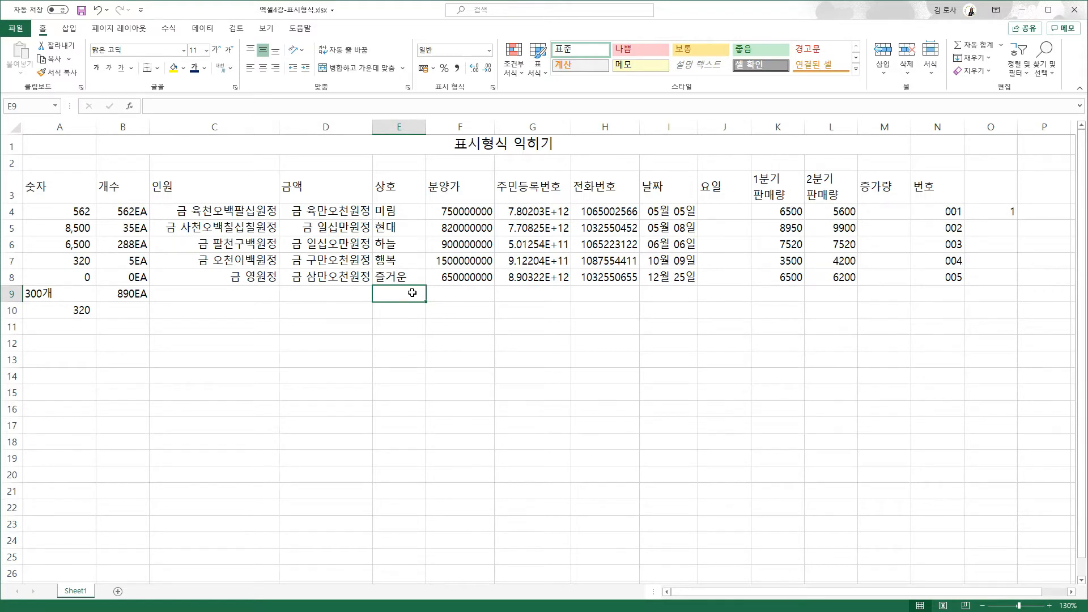
- Replace the E4:E8 format code with @"마트" so names read like 미림마트
left_click_drag(399, 211, 405, 272)
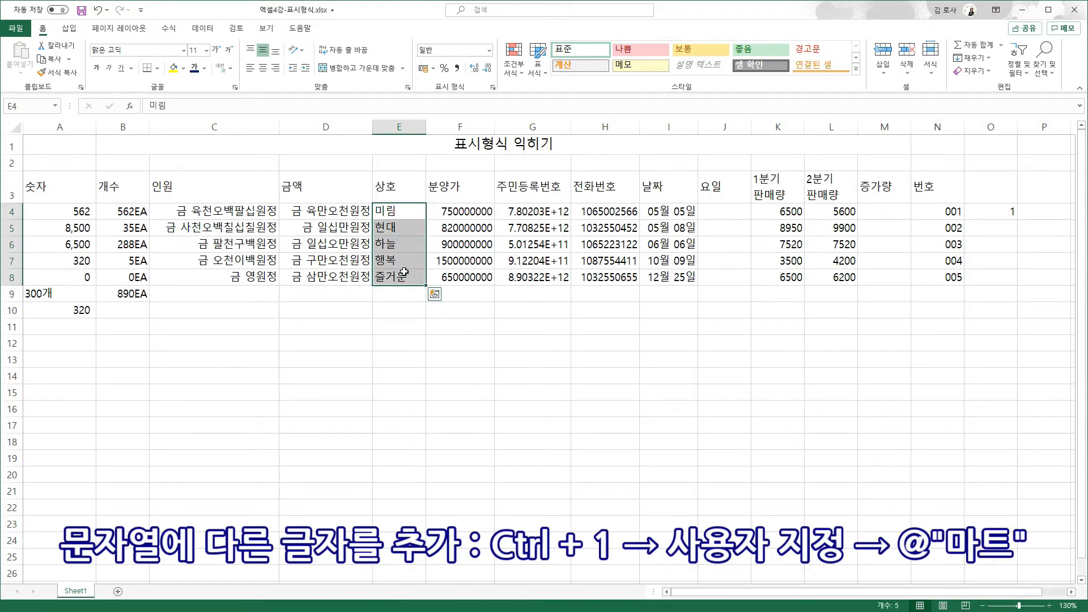
key("ctrl+1")
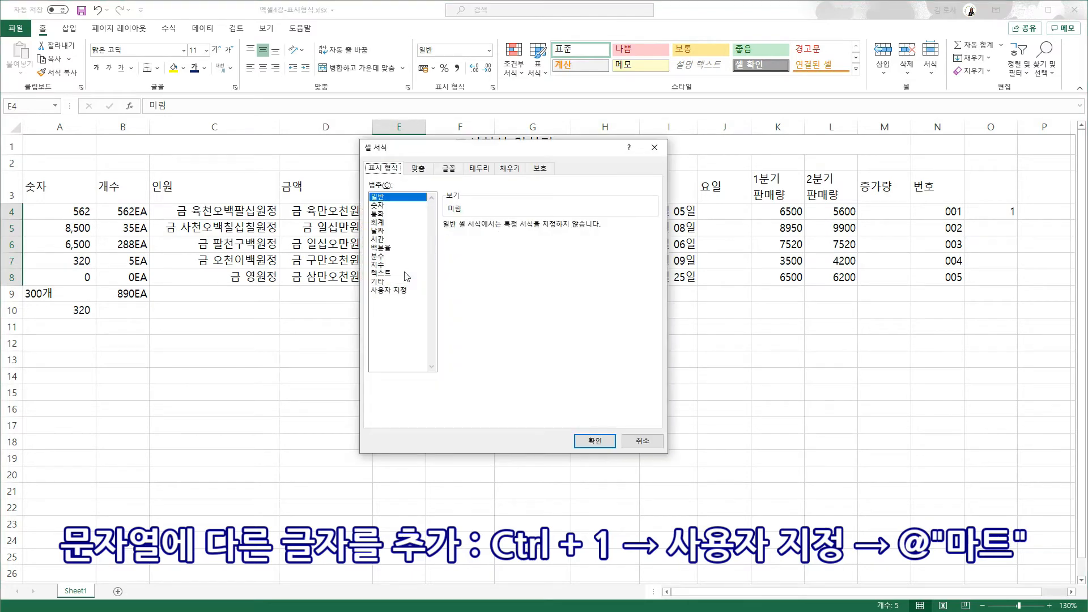
left_click(402, 290)
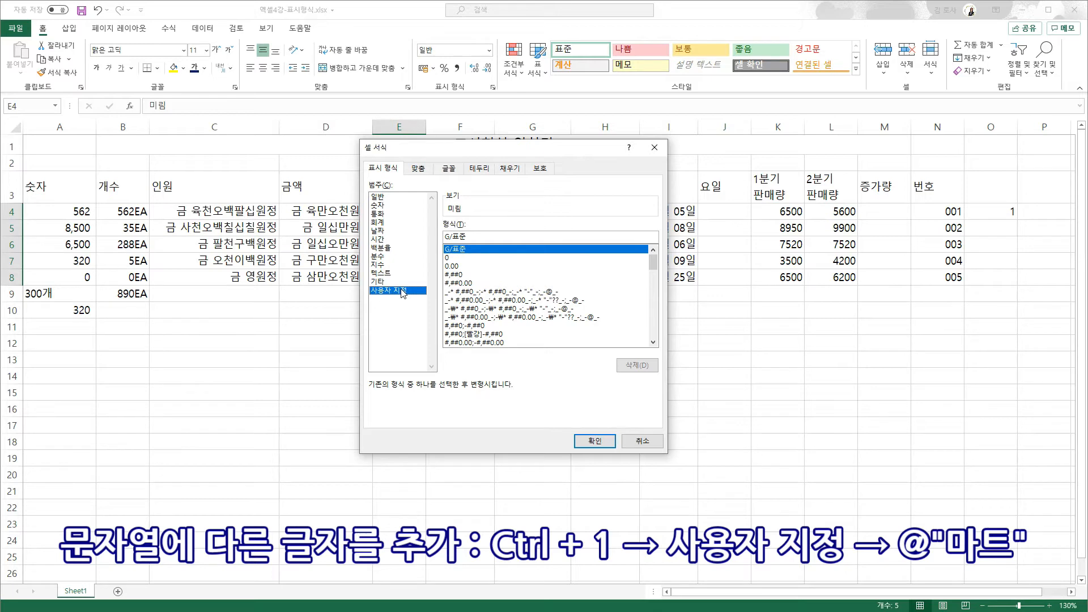
left_click_drag(466, 236, 447, 236)
type("@")
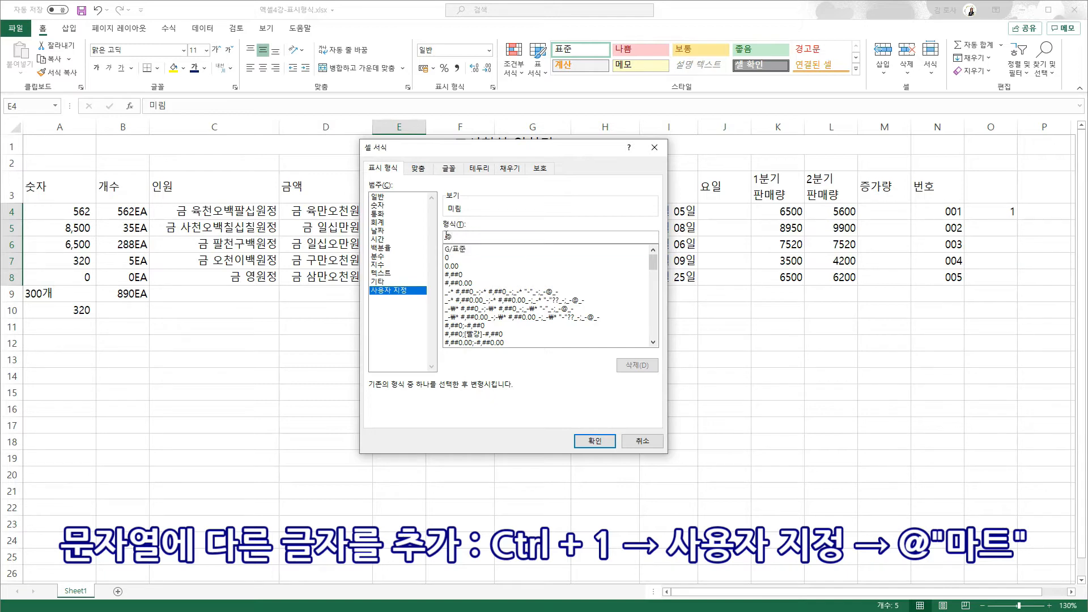
type("마트")
left_click(595, 441)
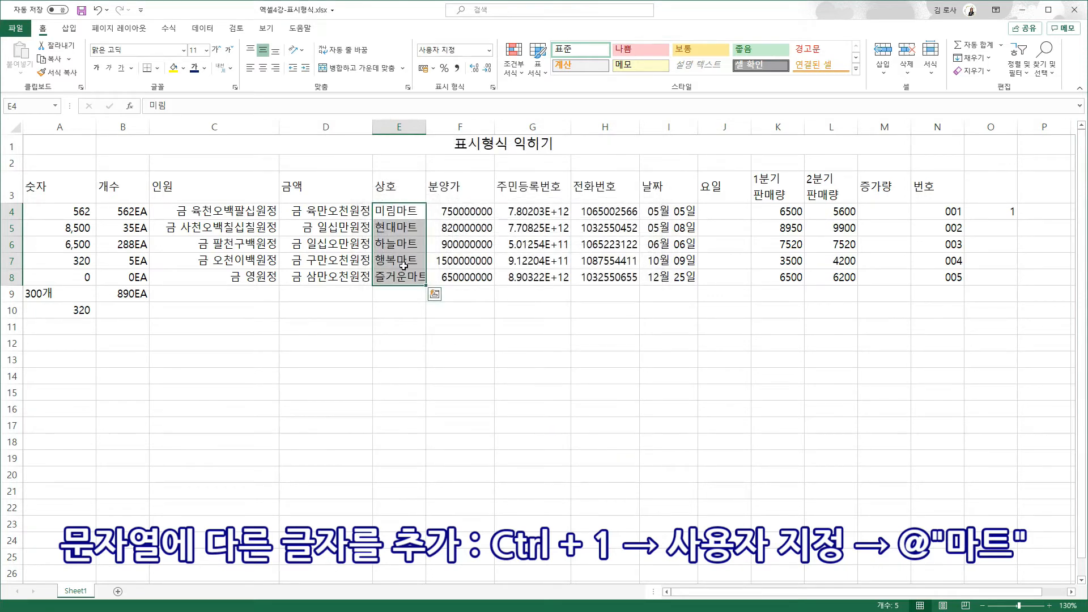
left_click(477, 292)
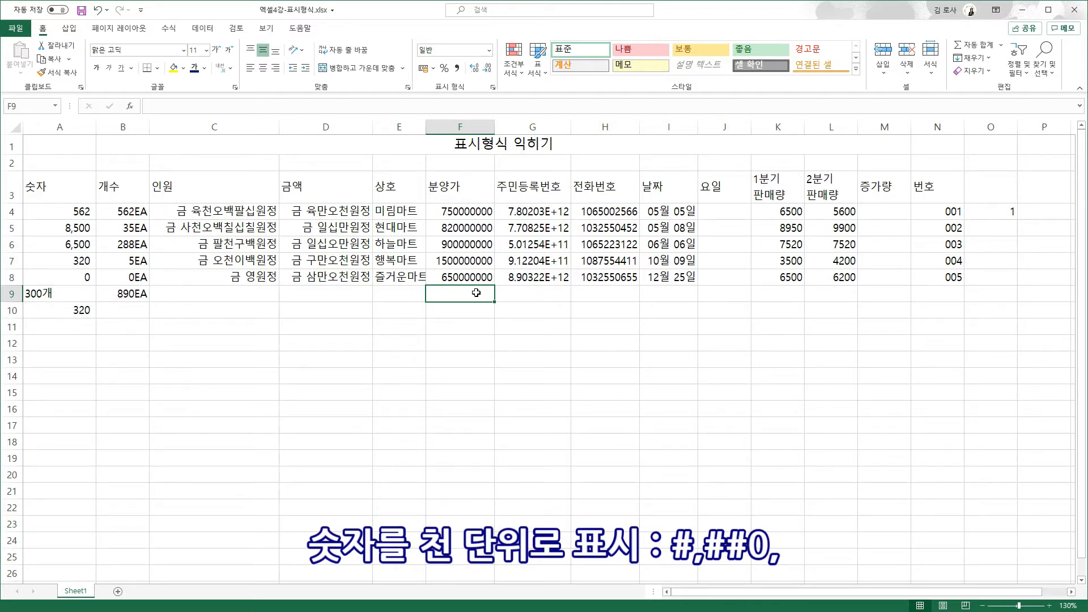
- Give the 분양가 prices in F4:F8 the custom #,##0, format to show thousands, e.g. 750,000
left_click_drag(462, 216, 464, 279)
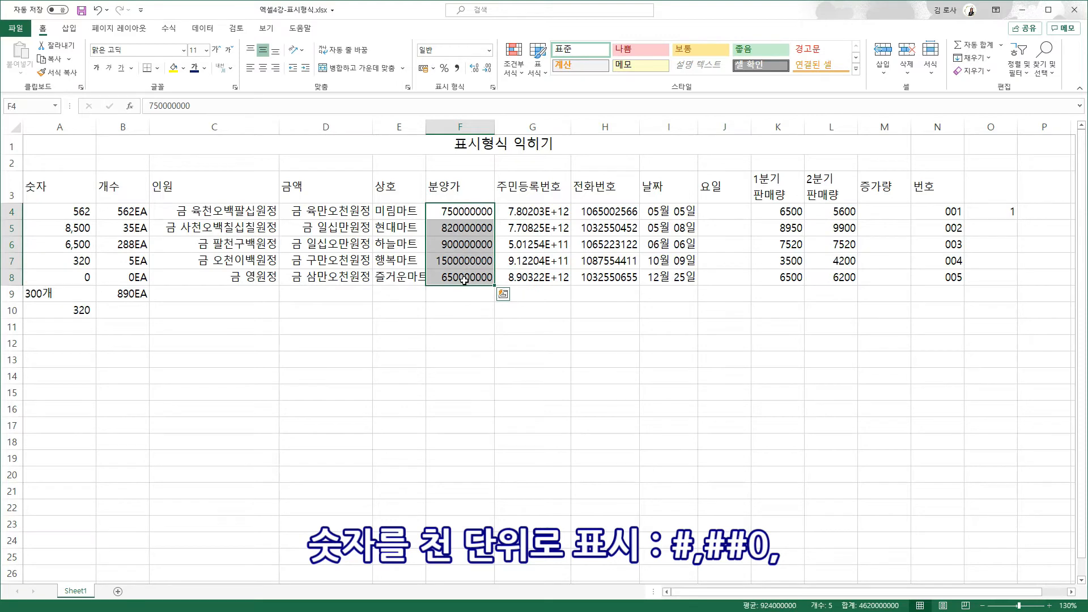
key("ctrl+1")
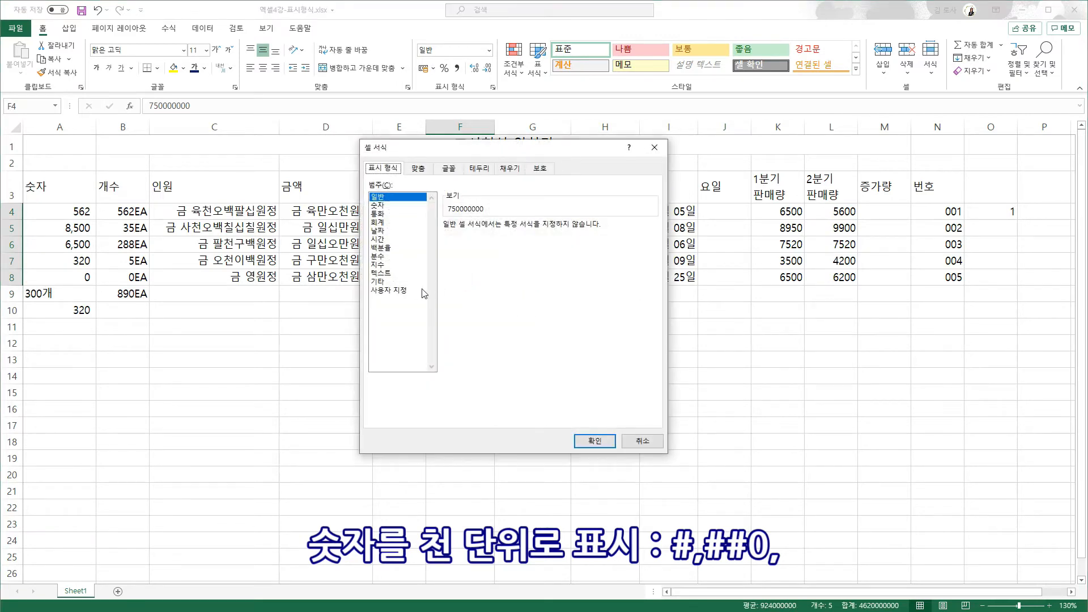
left_click(403, 291)
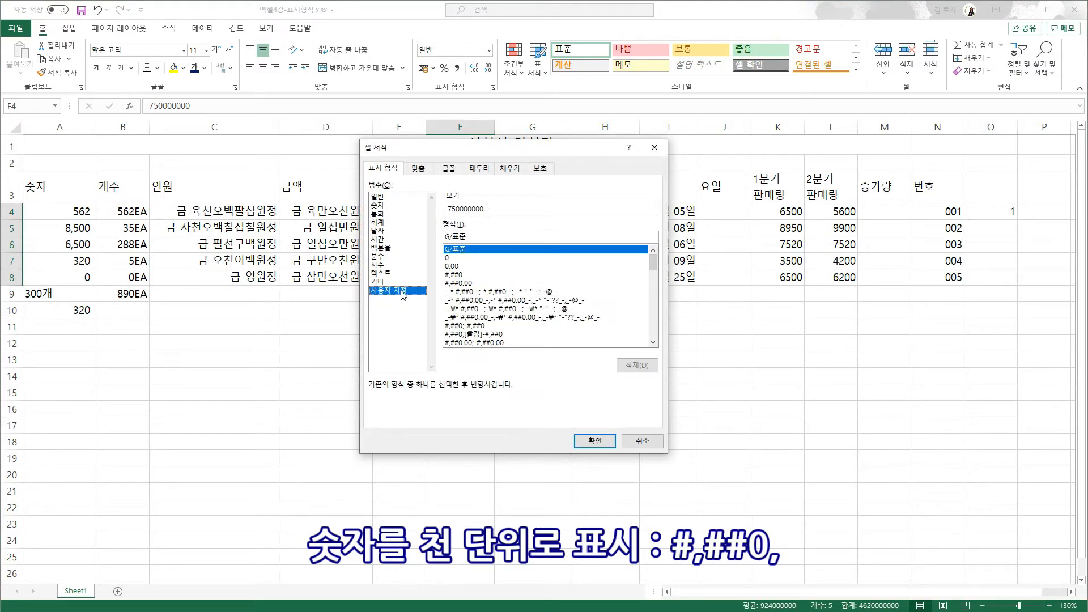
left_click(456, 274)
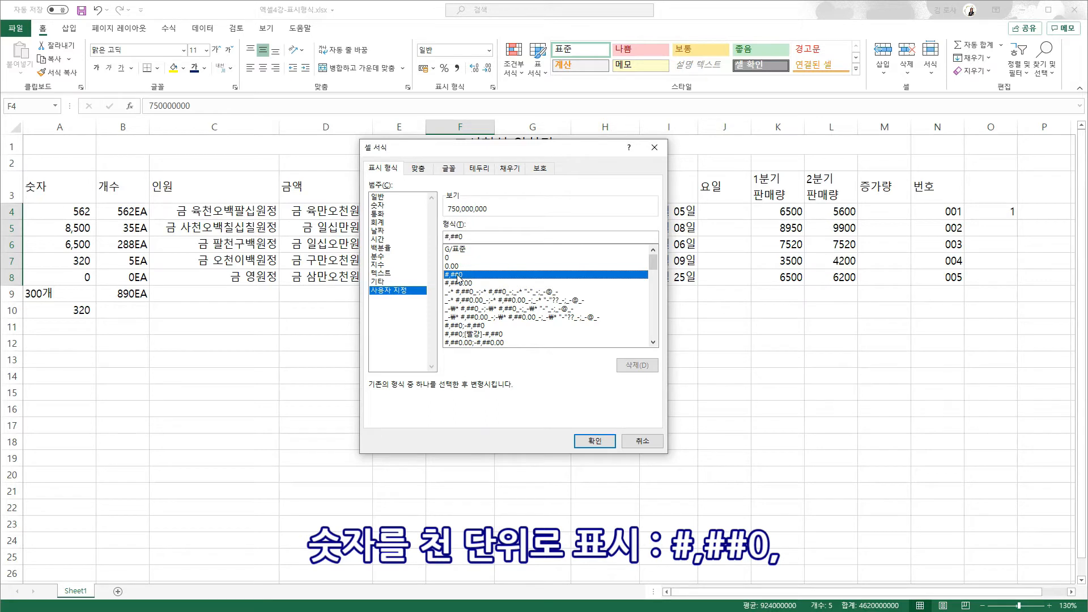
left_click(471, 235)
type(",")
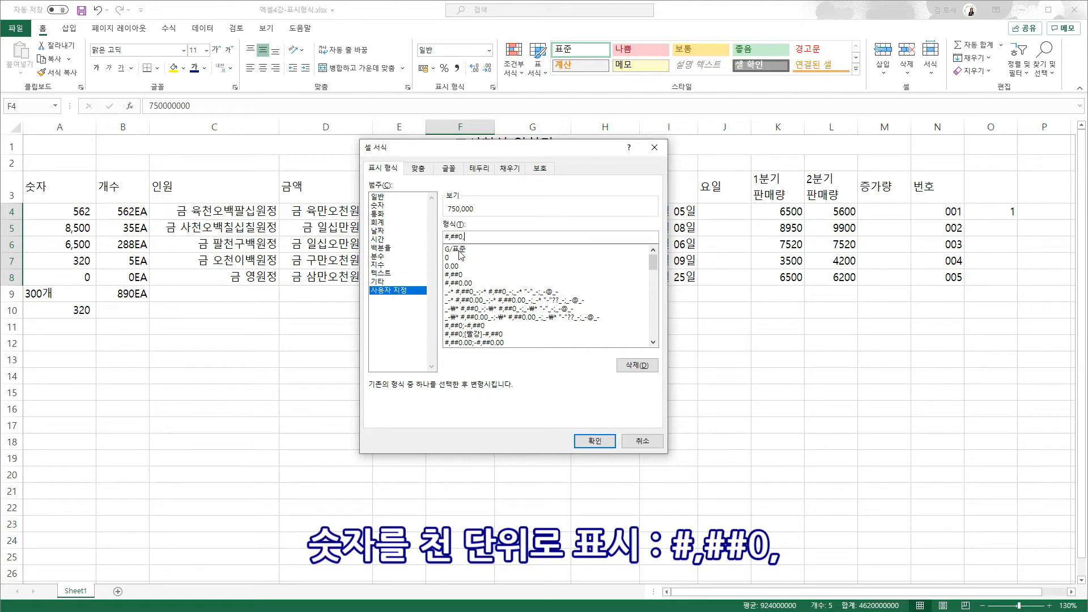
left_click(593, 440)
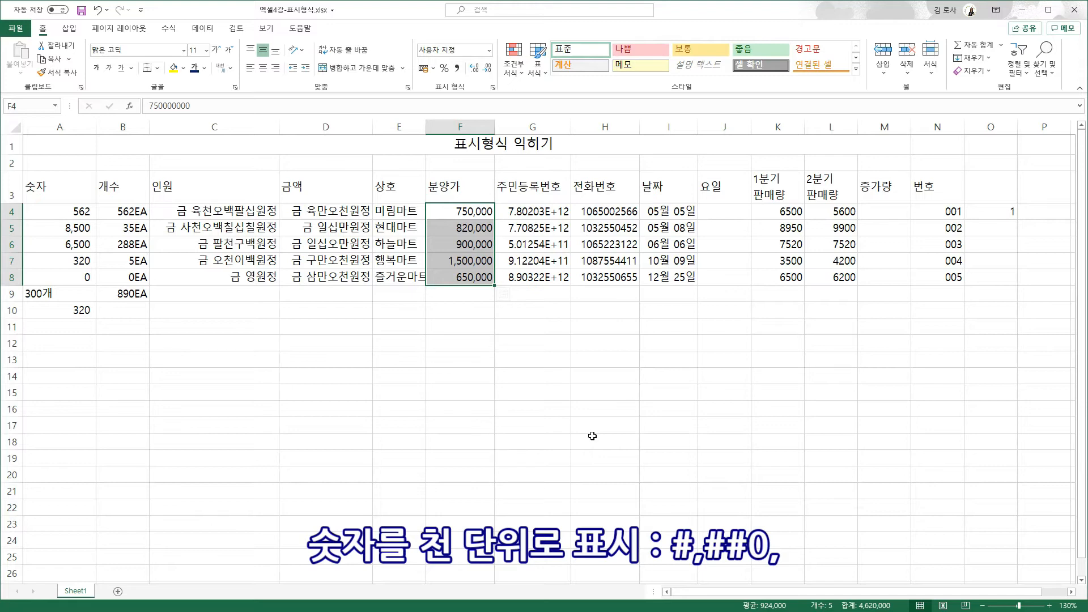
- Change the price format to #,##0,, so F4:F8 display in millions
key("ctrl+1")
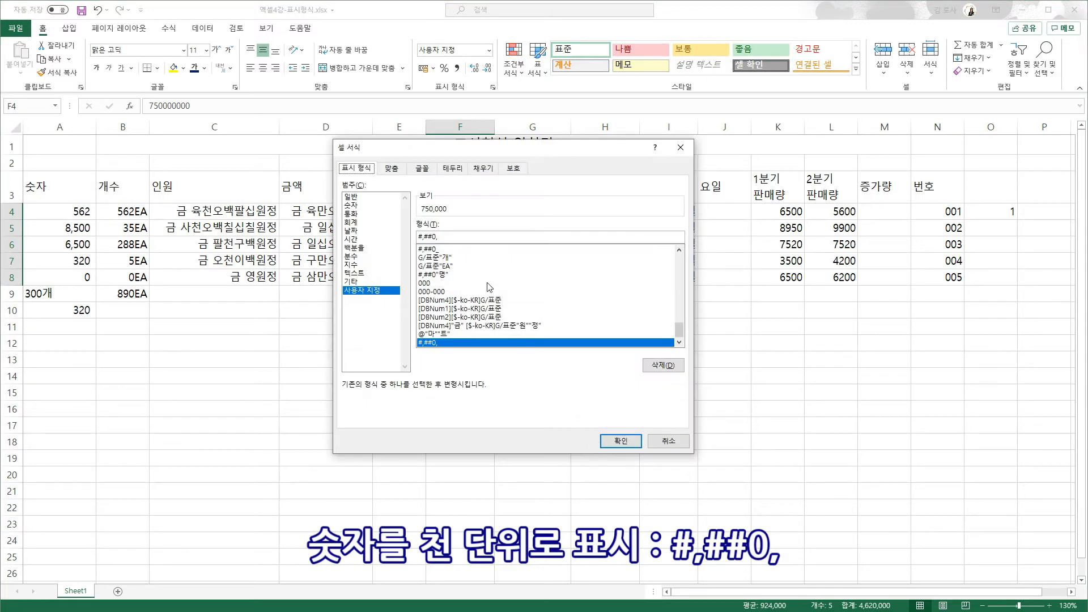
left_click(445, 237)
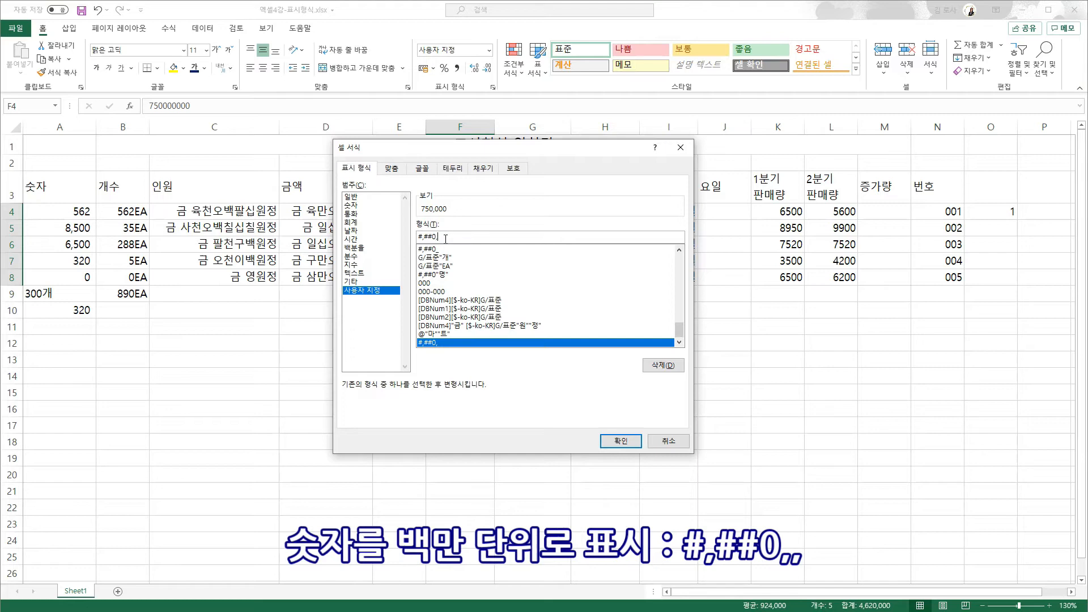
type(",")
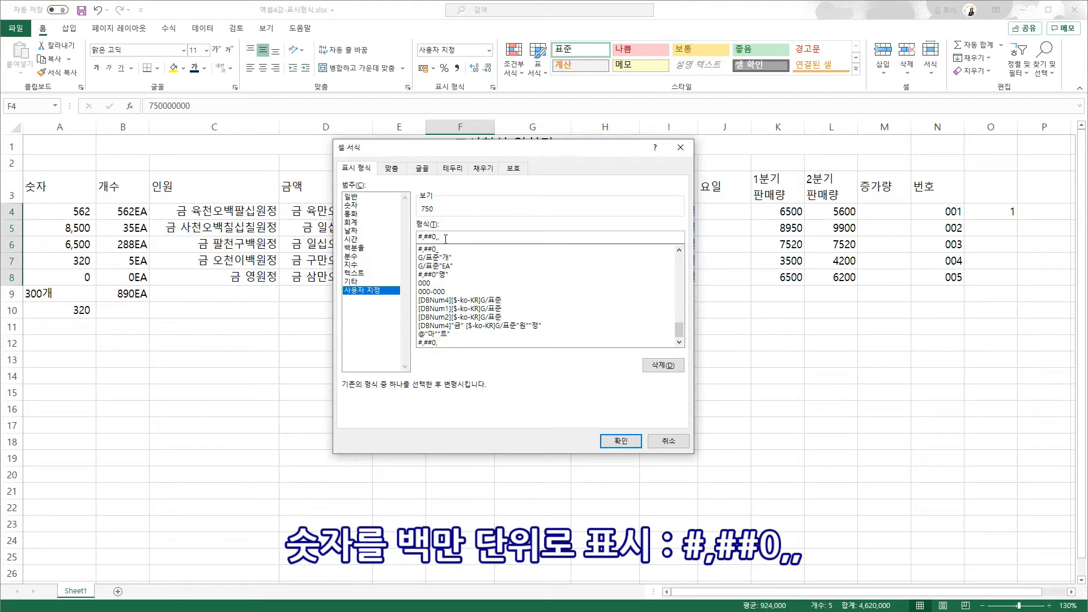
left_click(620, 442)
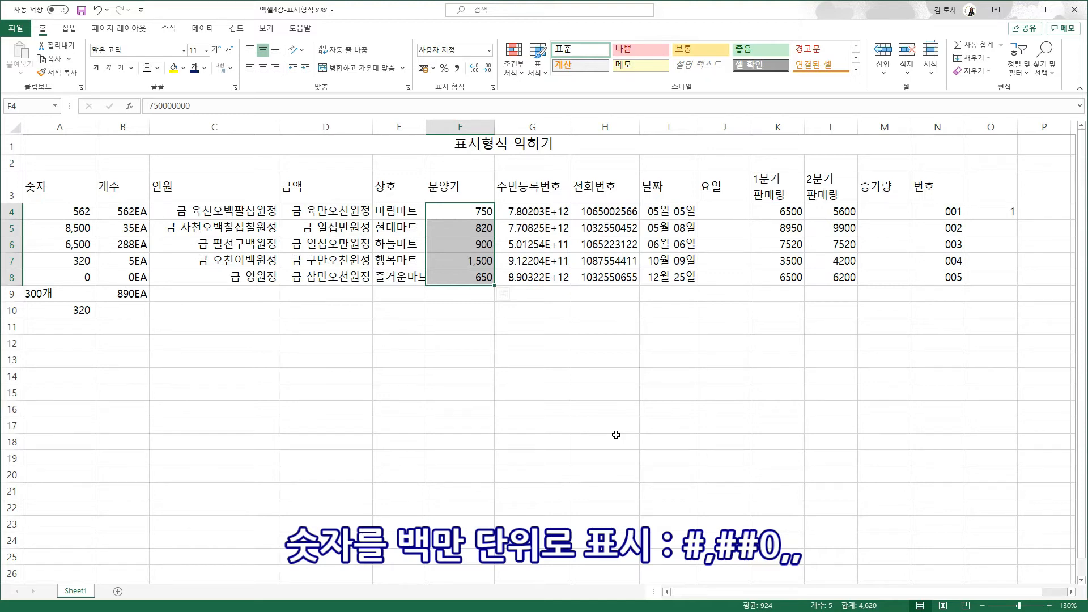
- Append "백만" to the price format code, giving values like 750백만 and 1,500백만
key("ctrl+1")
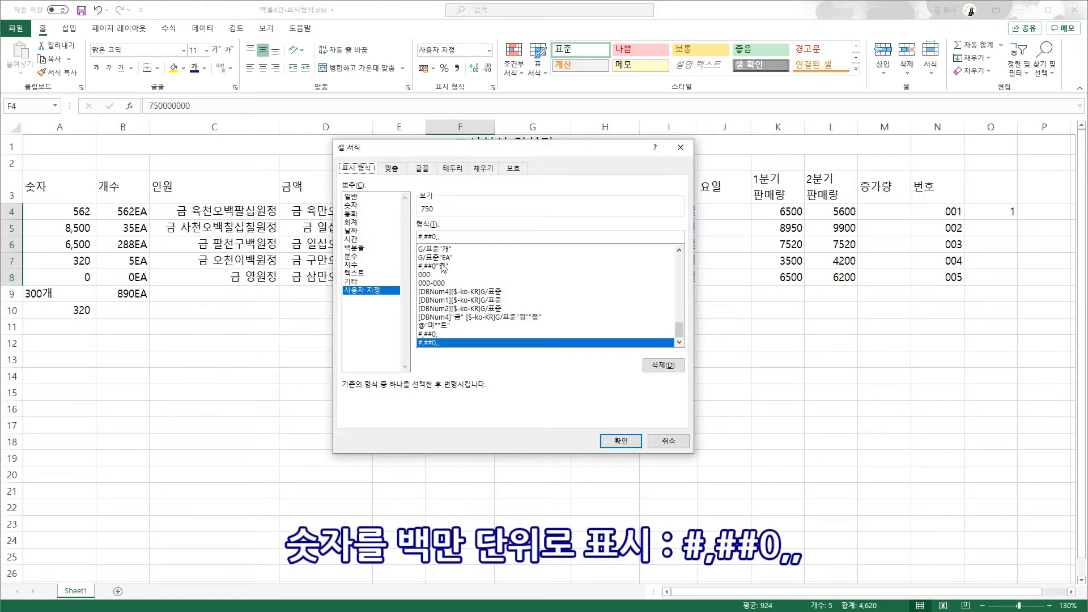
type("\"백만\"")
key("Return")
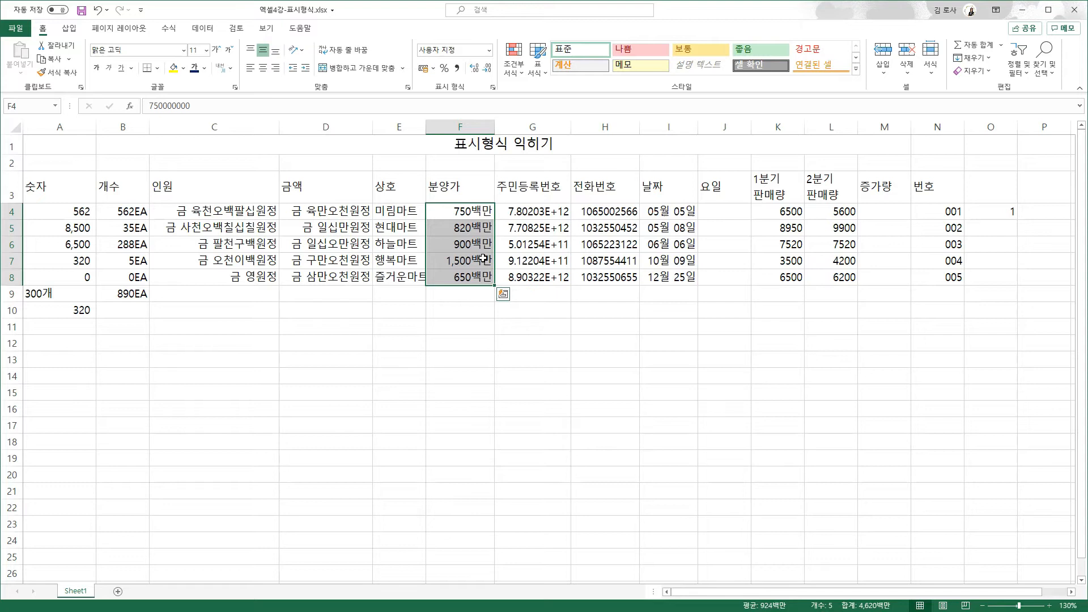
left_click(535, 292)
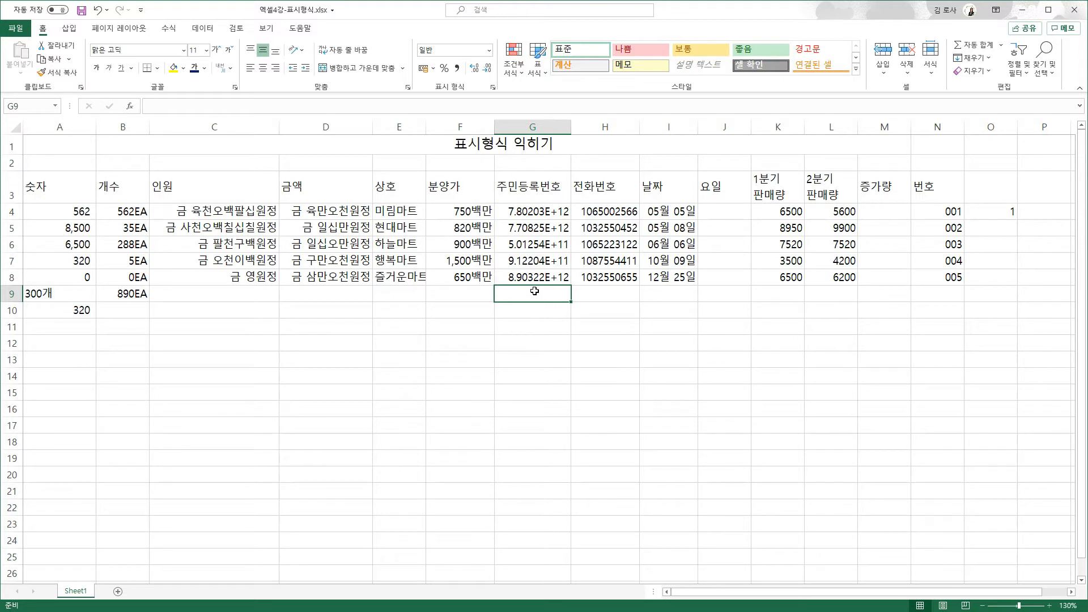
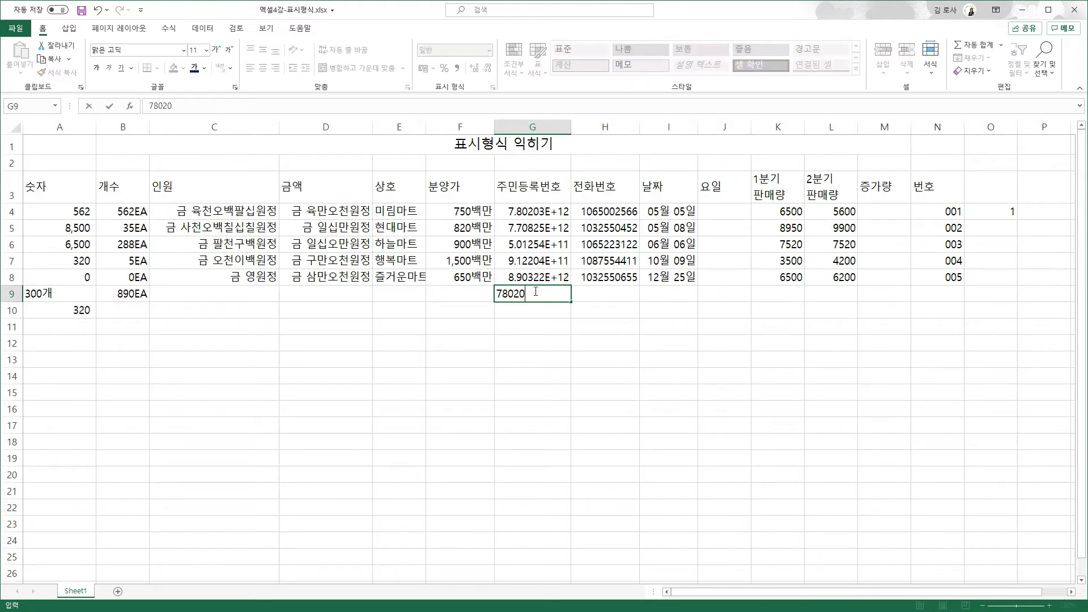
- Enter three more resident registration numbers in G9, G10 and G11, the first with a dash
key("Return")
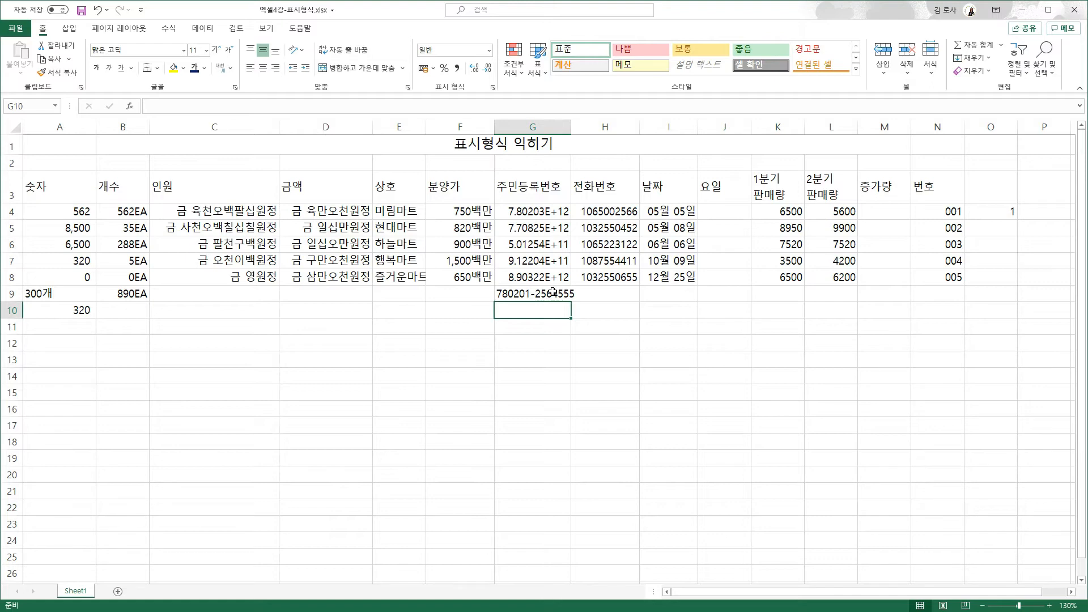
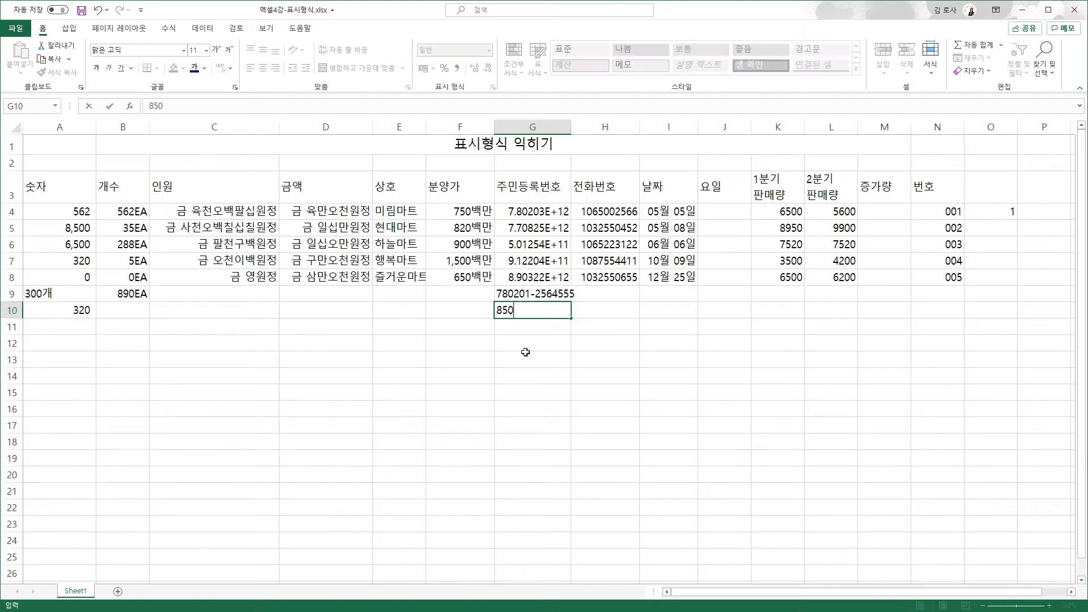
key("Return")
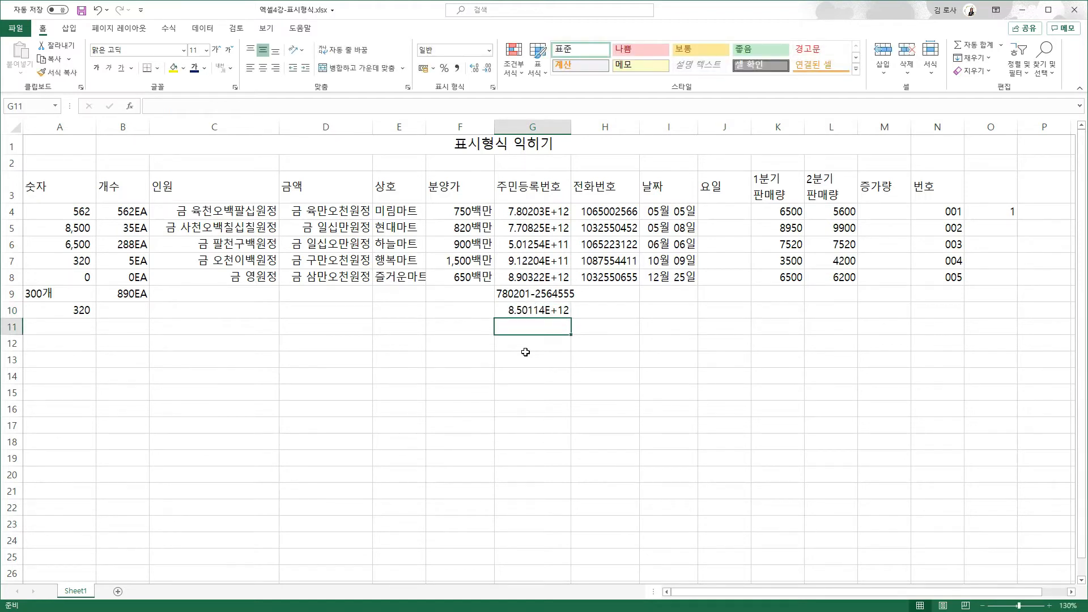
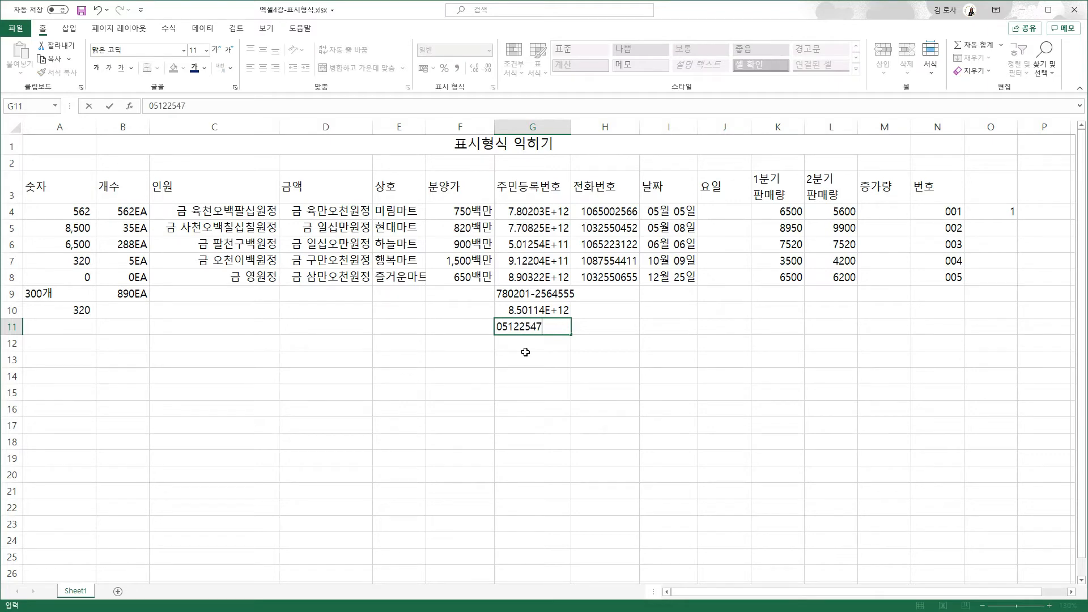
key("Return")
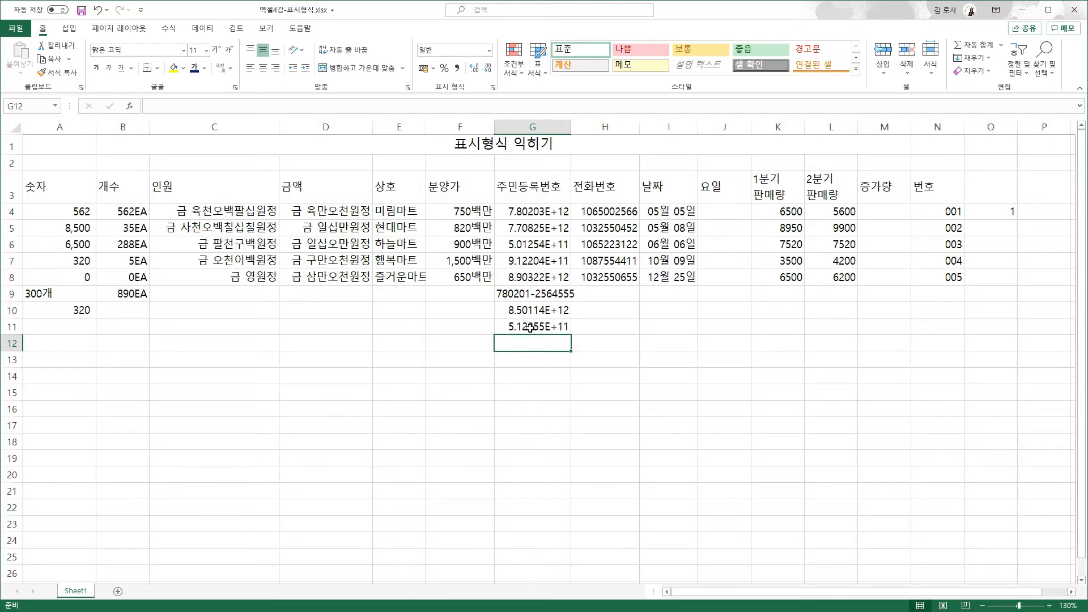
left_click(530, 327)
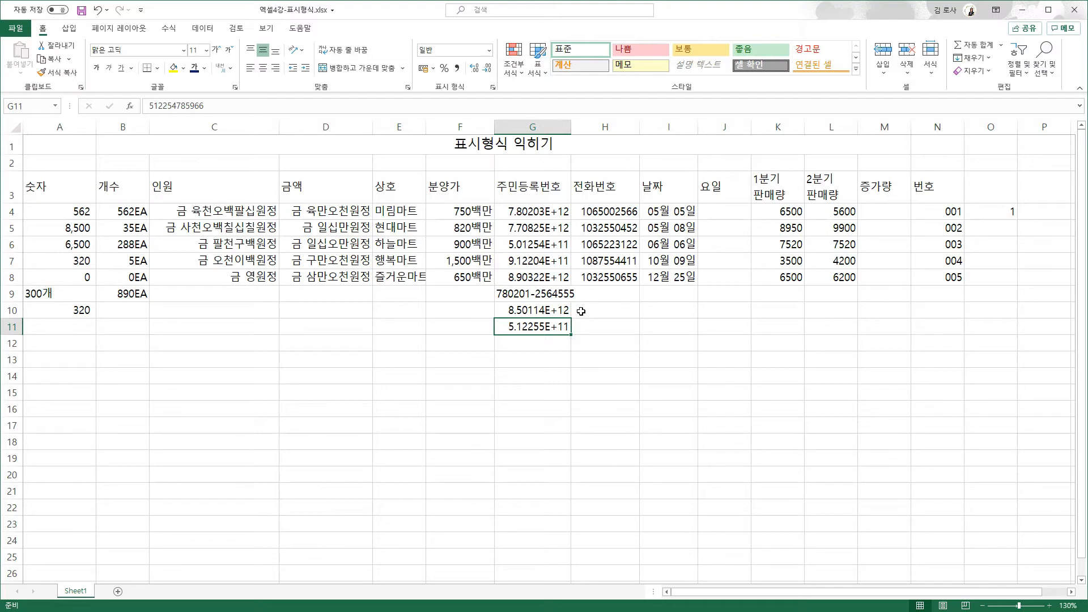
- Apply the 주민등록번호 special format to the resident numbers in G4:G11
left_click_drag(530, 213, 547, 328)
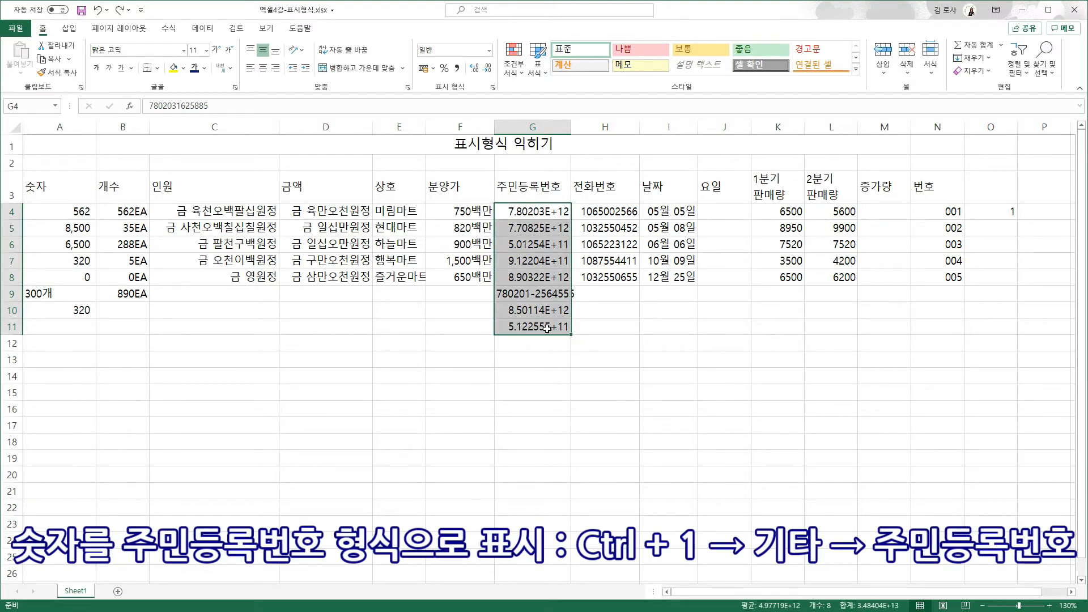
key("ctrl+1")
left_click(392, 283)
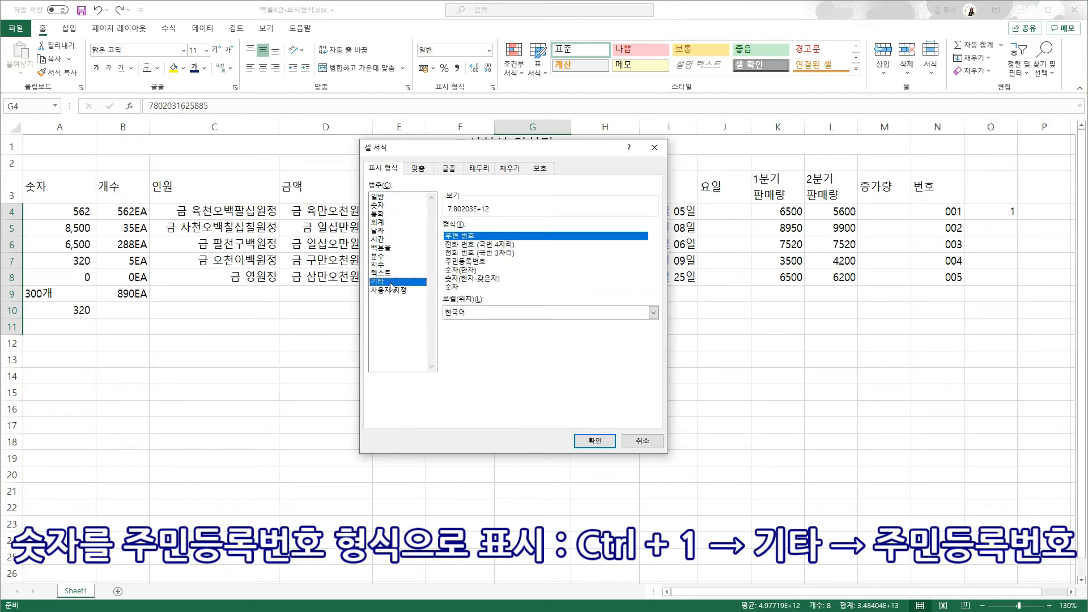
left_click(473, 262)
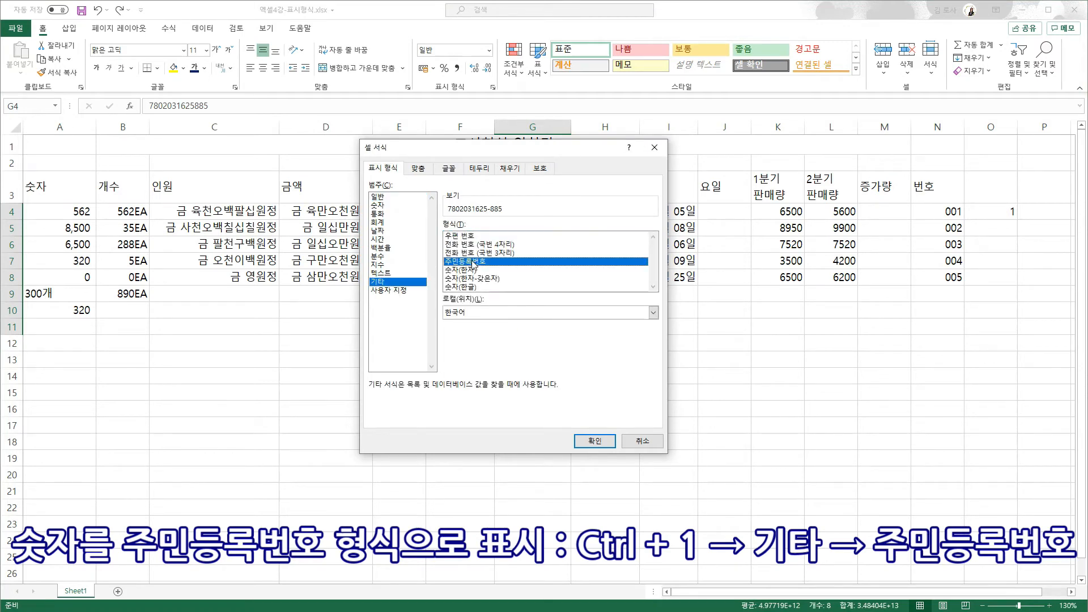
left_click(593, 440)
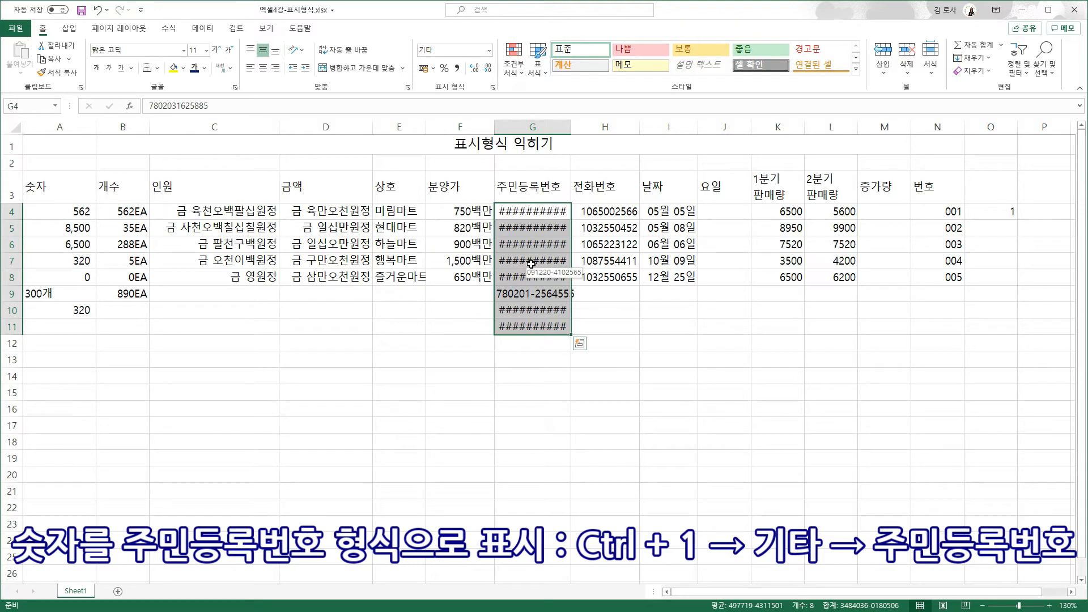
- Autofit column G and centre-align the resident numbers
double_click(571, 129)
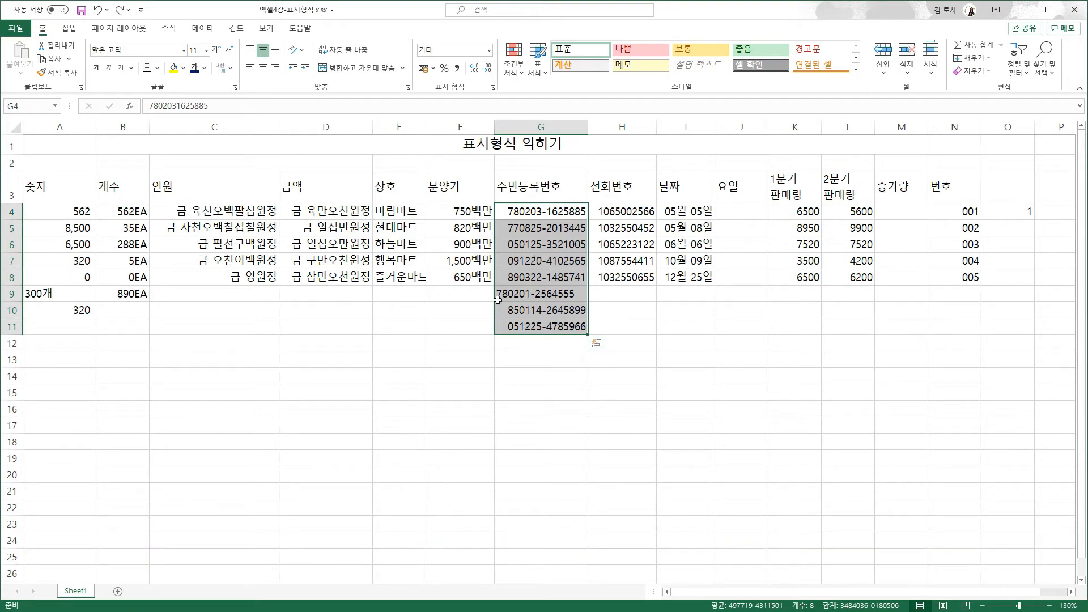
left_click(262, 68)
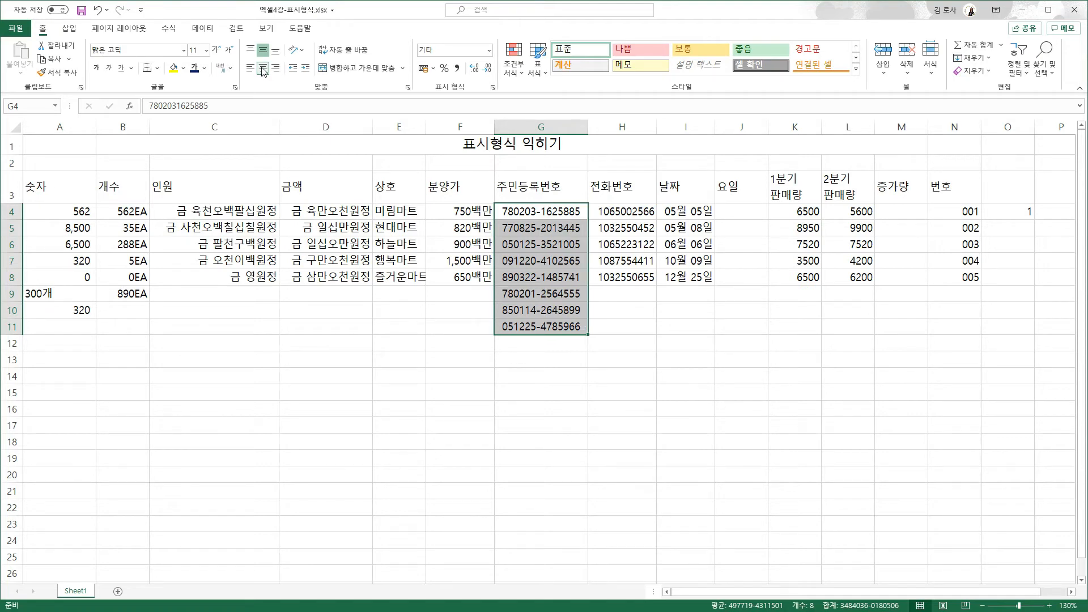
left_click(609, 295)
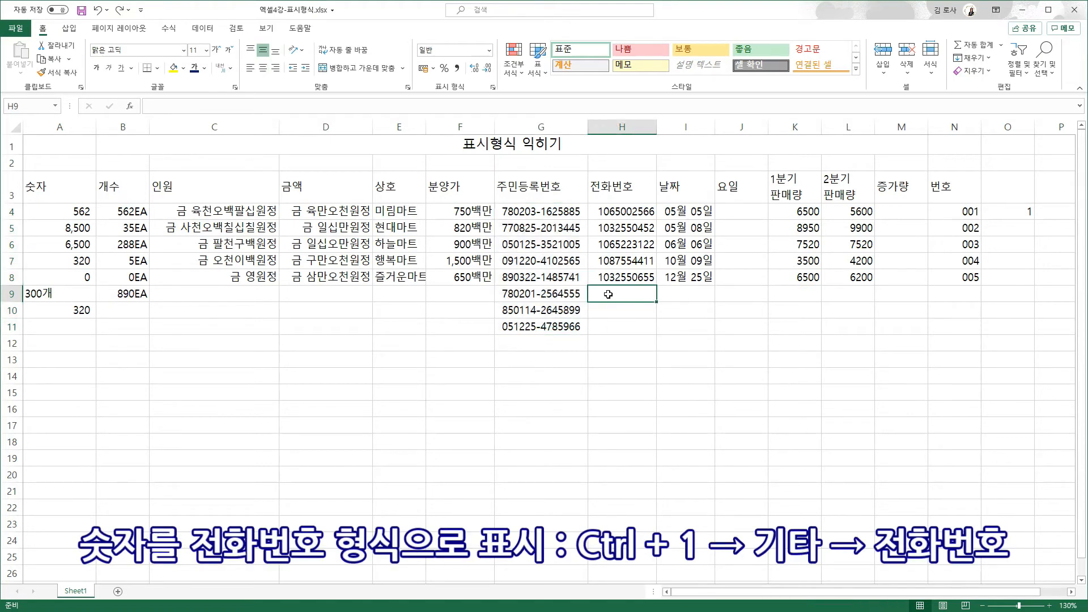
- Apply the 전화 번호 (국번 4자리) special format to the phone numbers in H4:H8
left_click_drag(600, 215, 601, 277)
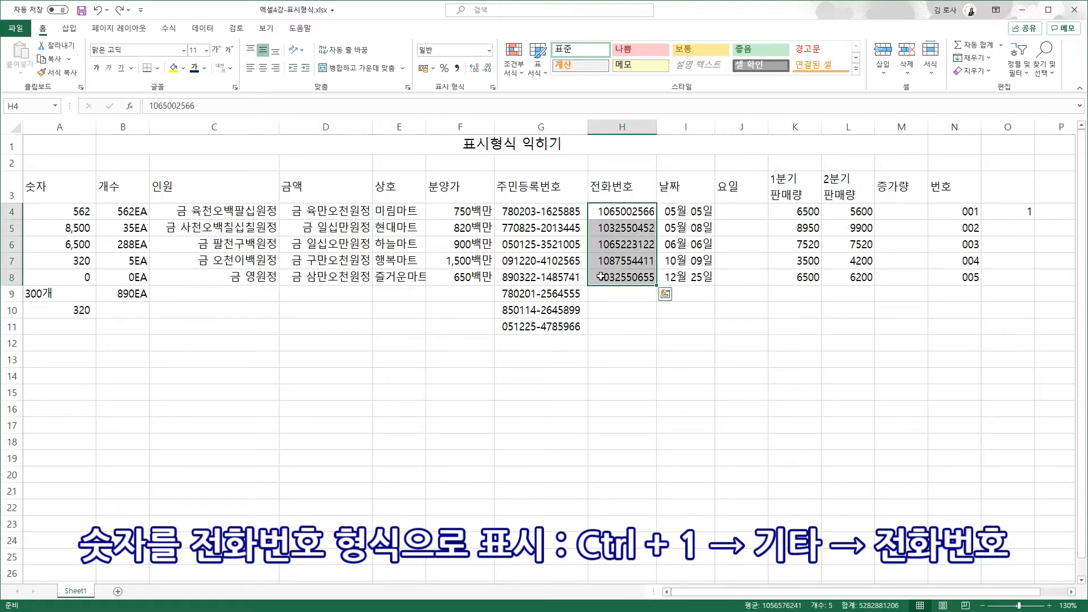
key("ctrl+1")
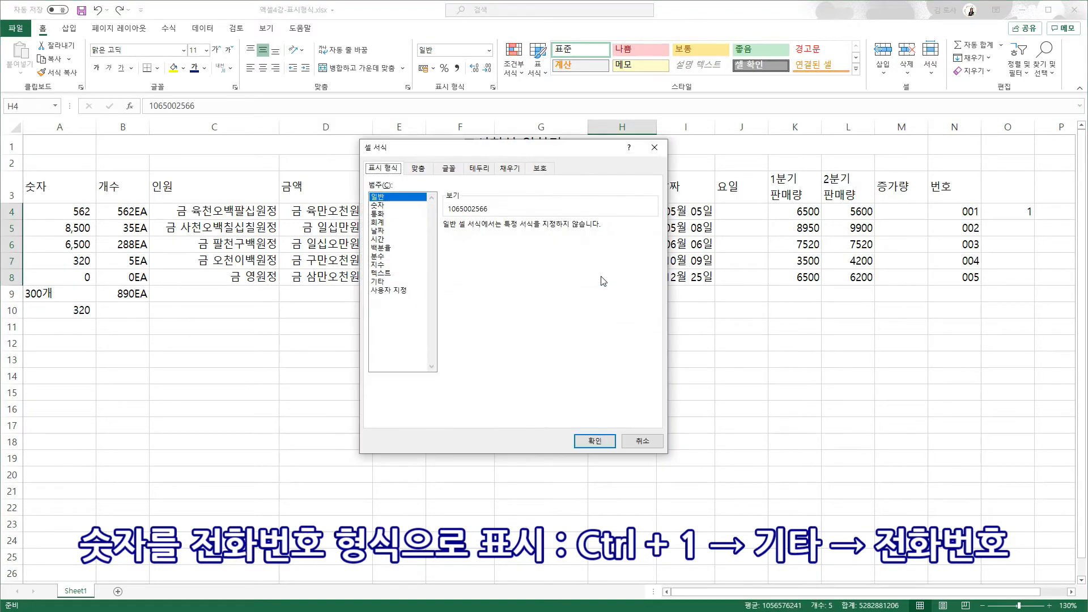
left_click(407, 281)
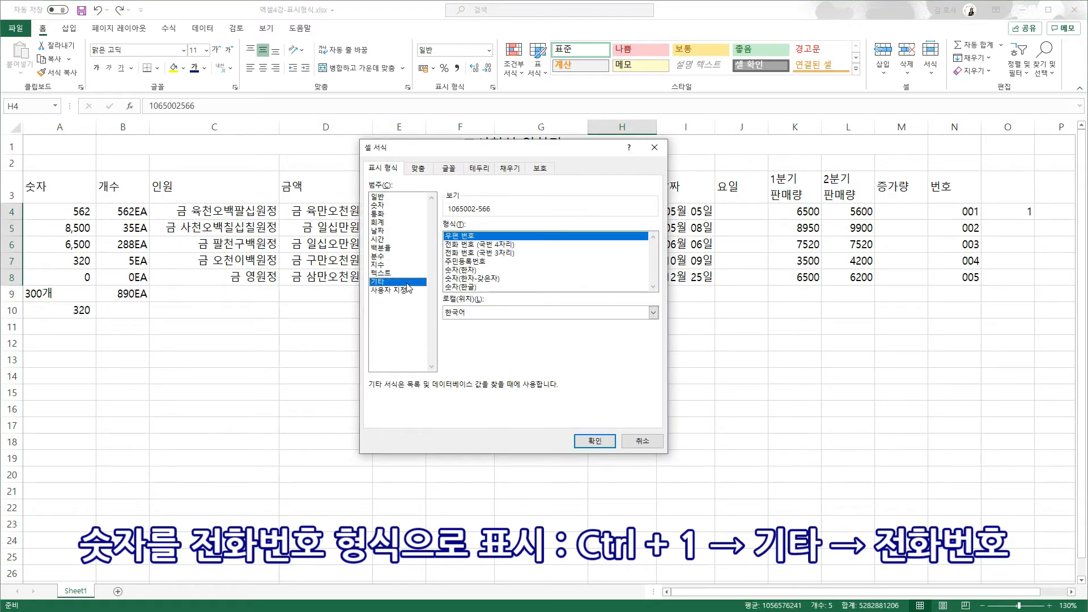
left_click(474, 245)
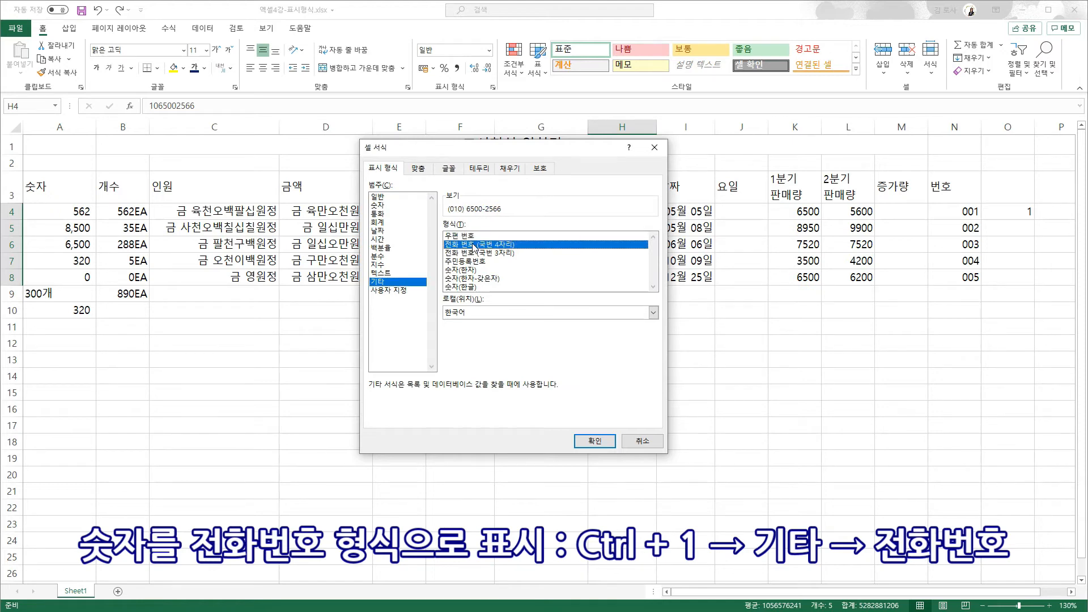
left_click(589, 441)
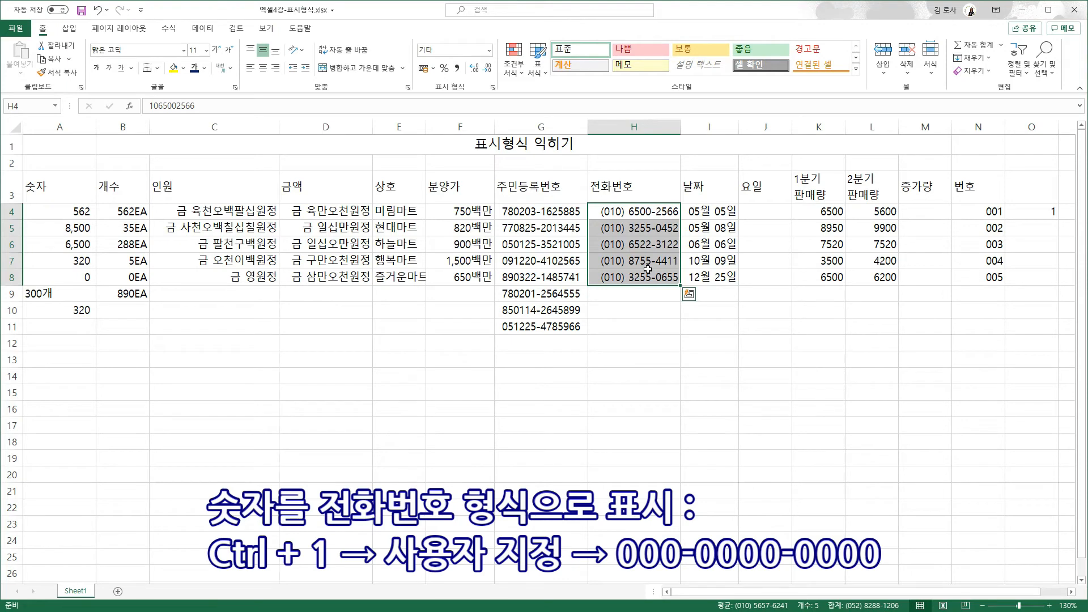
key("ctrl+1")
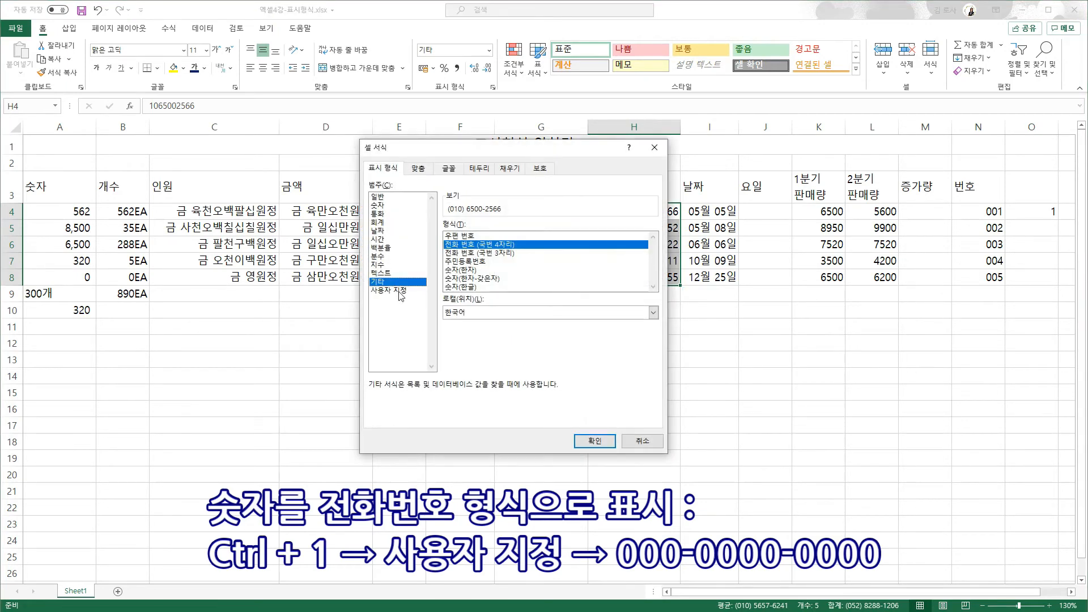
left_click(399, 291)
left_click_drag(573, 236, 442, 241)
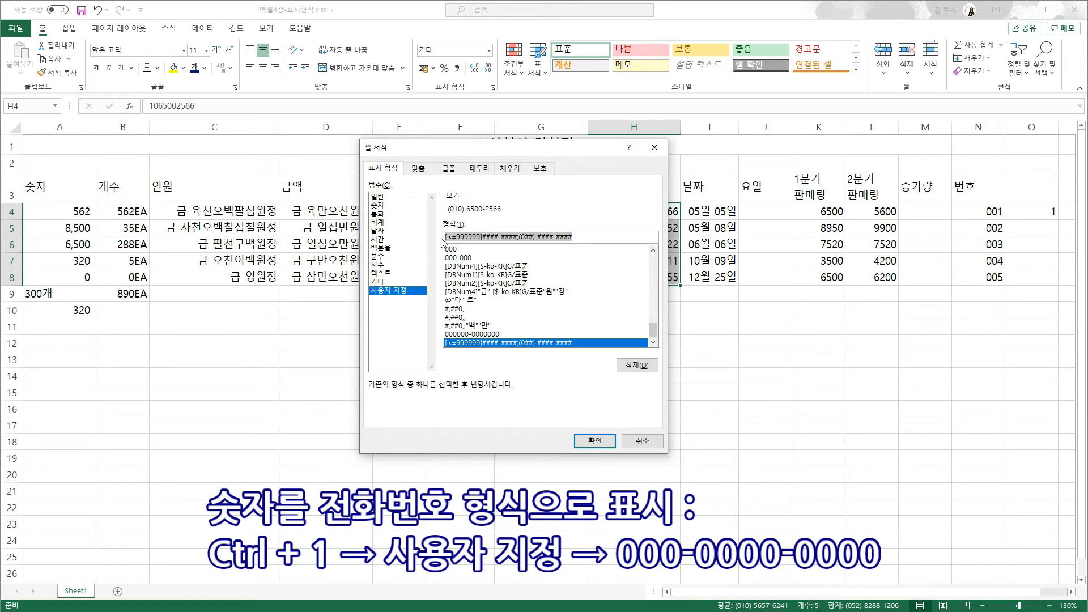
key("BackSpace")
type("000-0000-")
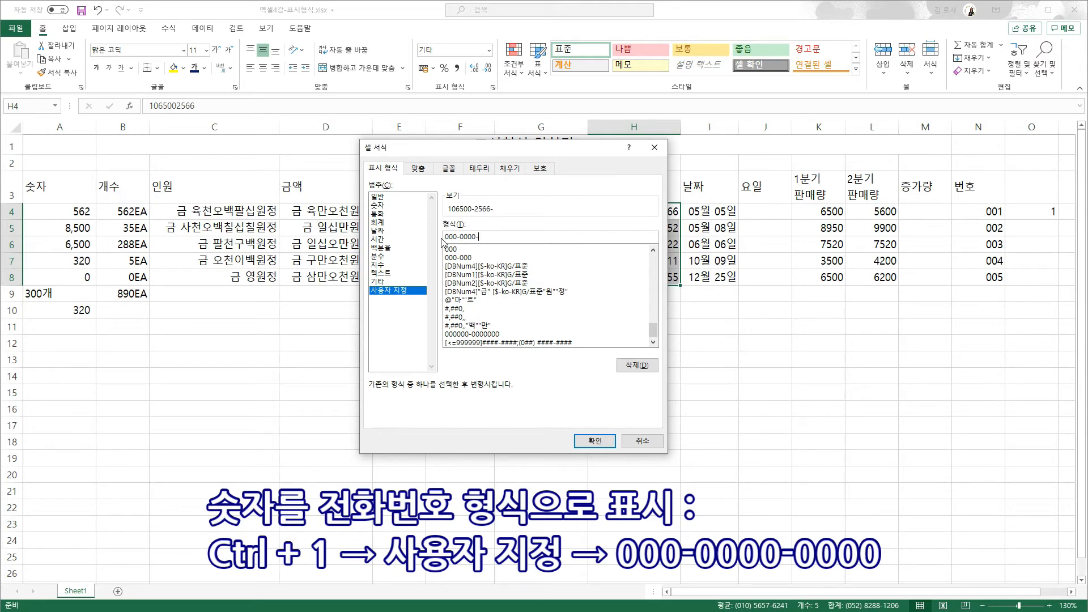
type("0000")
left_click(595, 441)
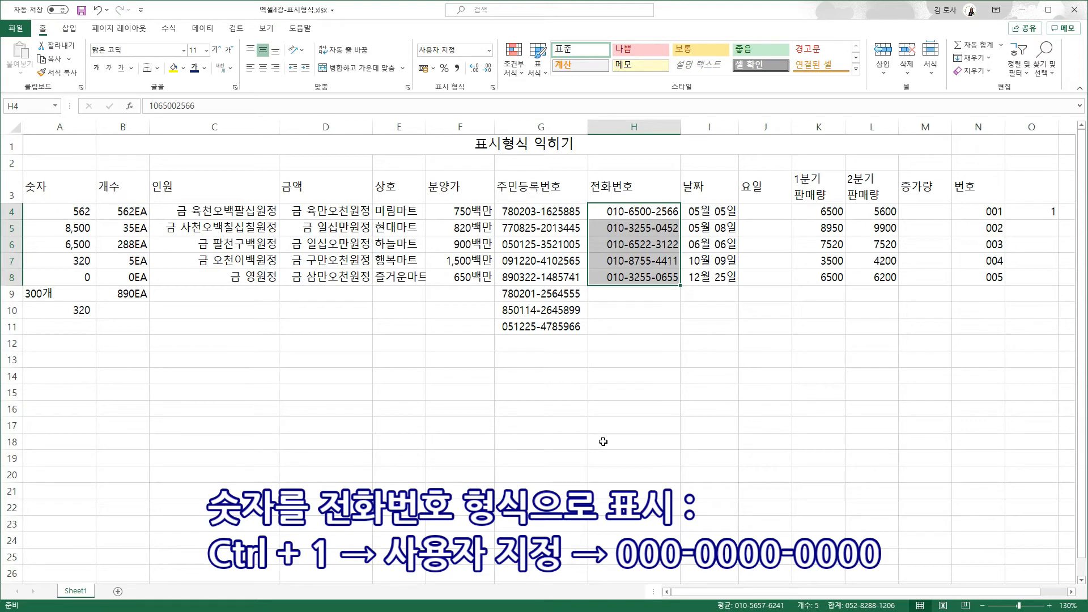
left_click(713, 296)
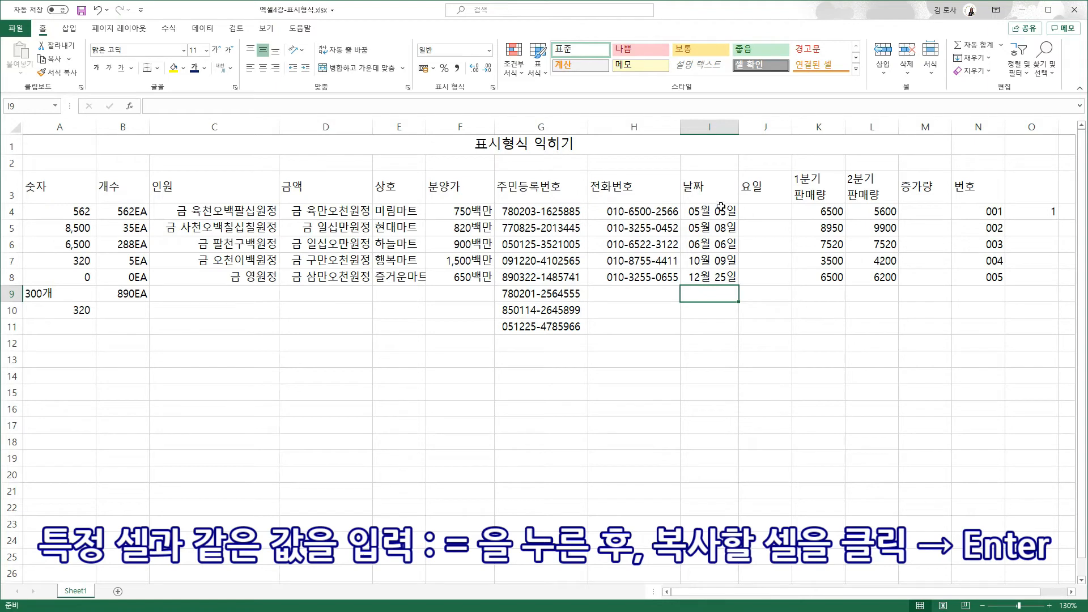
- Enter =I4 in J4 so it mirrors the date 05월 05일
left_click(770, 214)
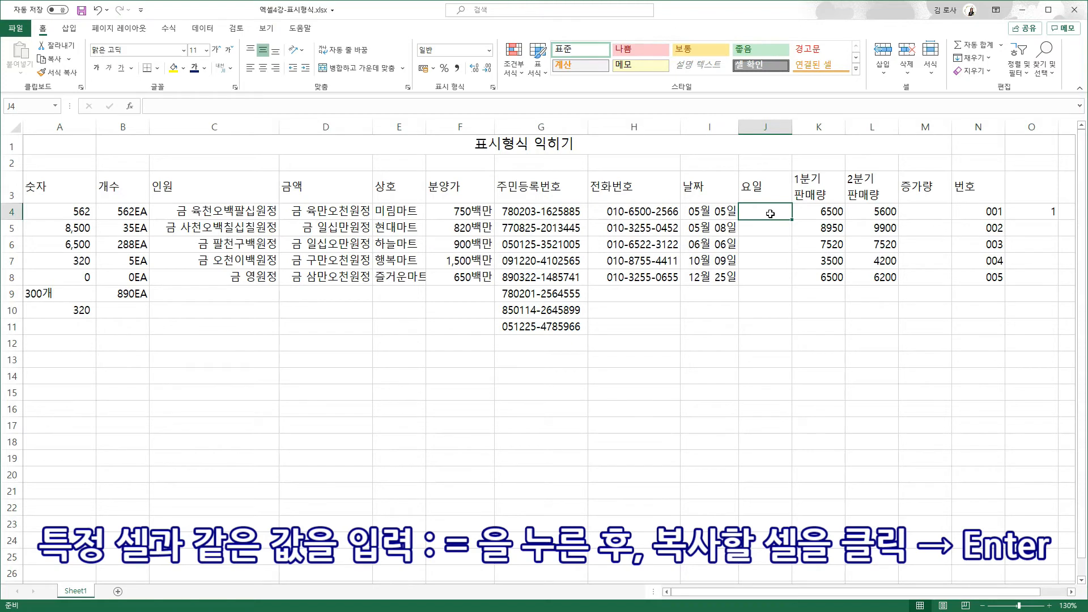
type("=")
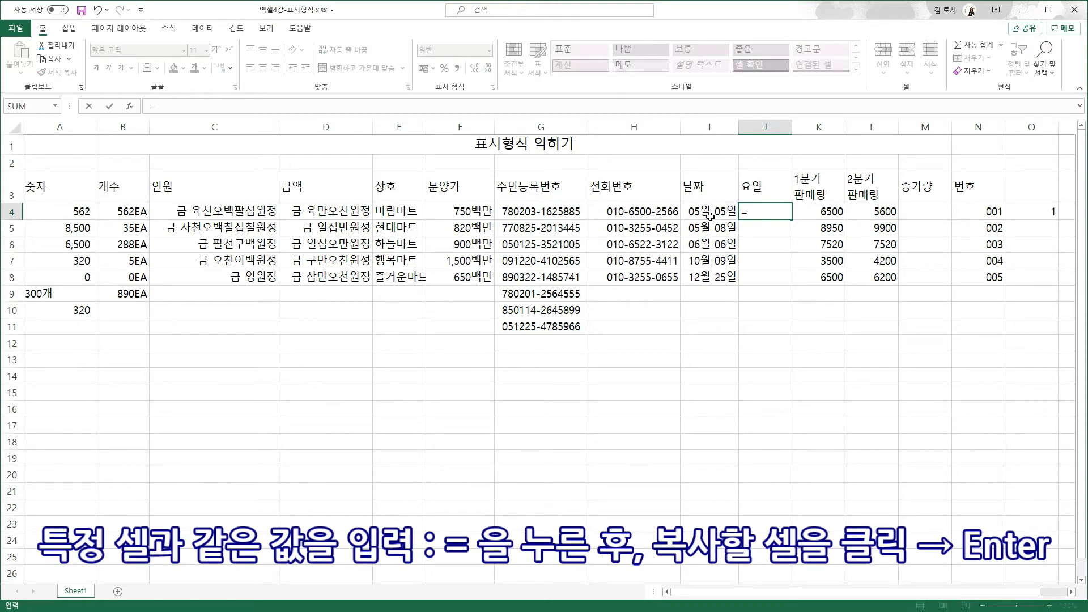
left_click(711, 216)
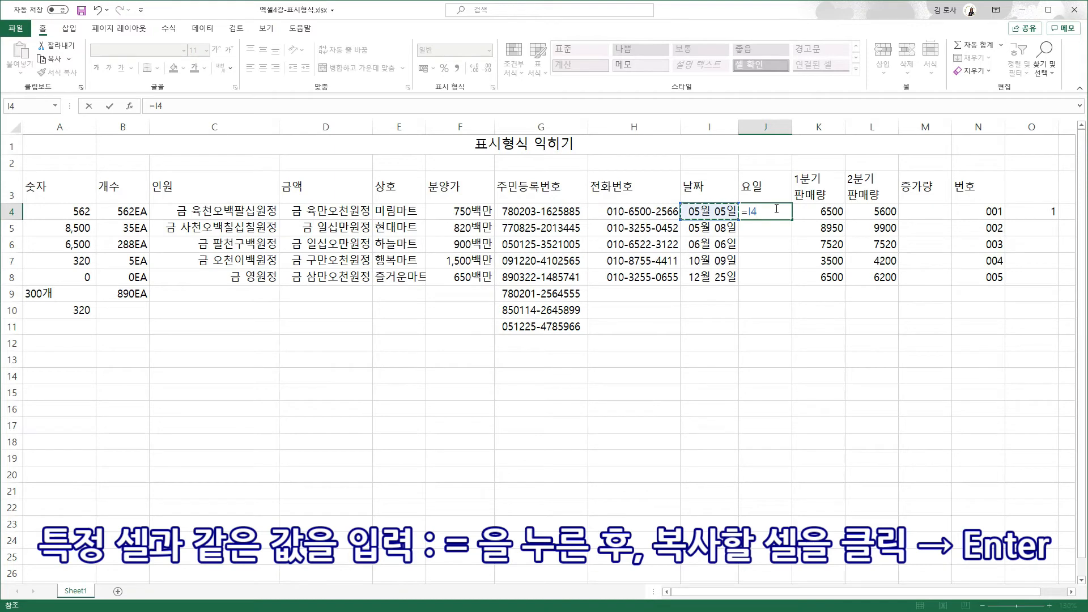
key("Return")
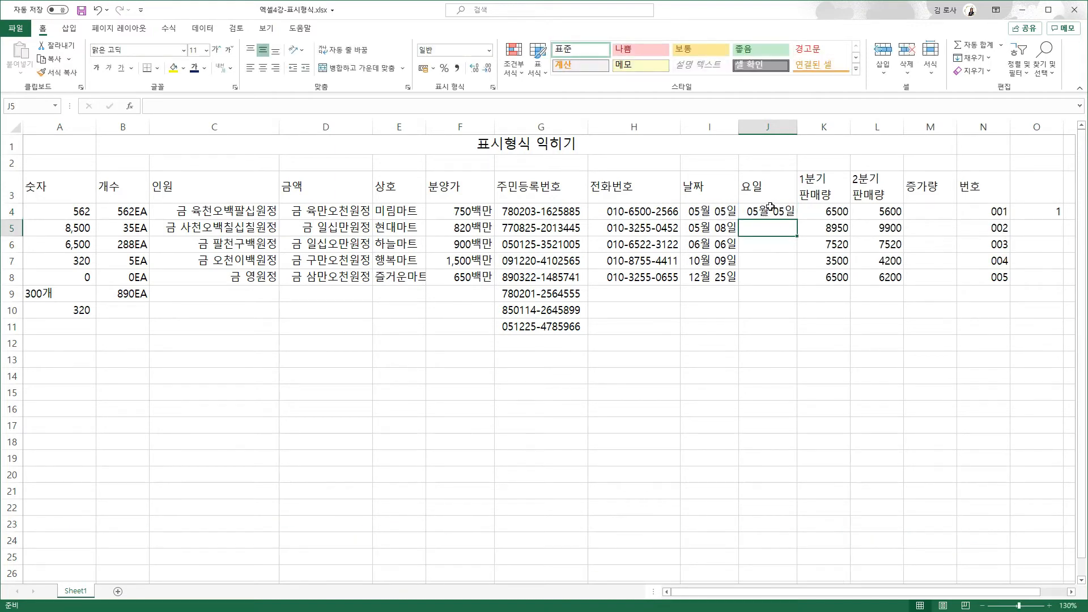
left_click(771, 206)
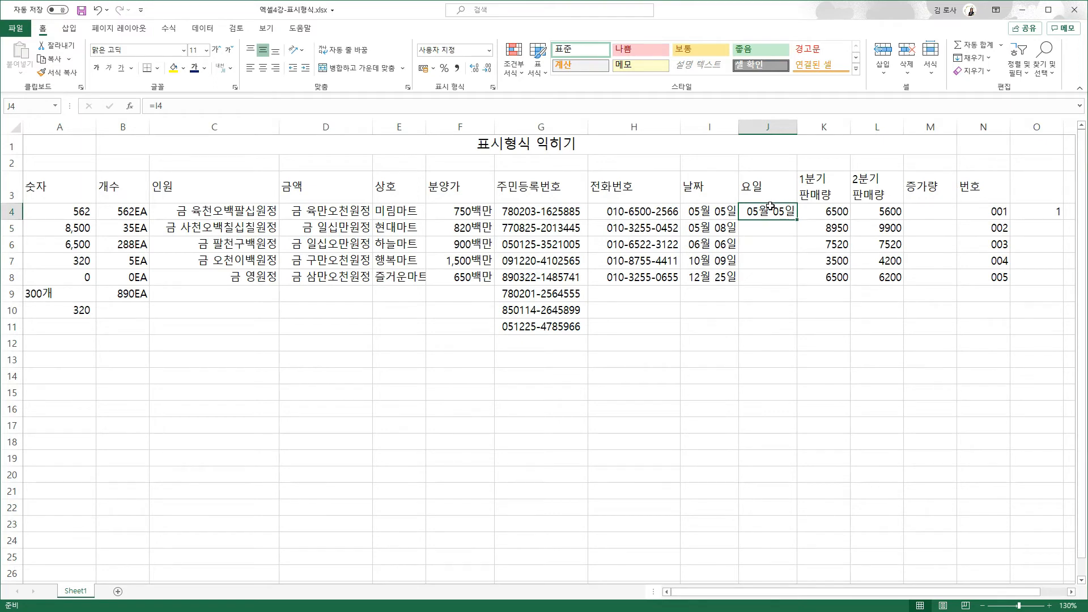
- Give J4 the custom format aaa, after trying aaaa and dddd, so it shows 화
key("ctrl+1")
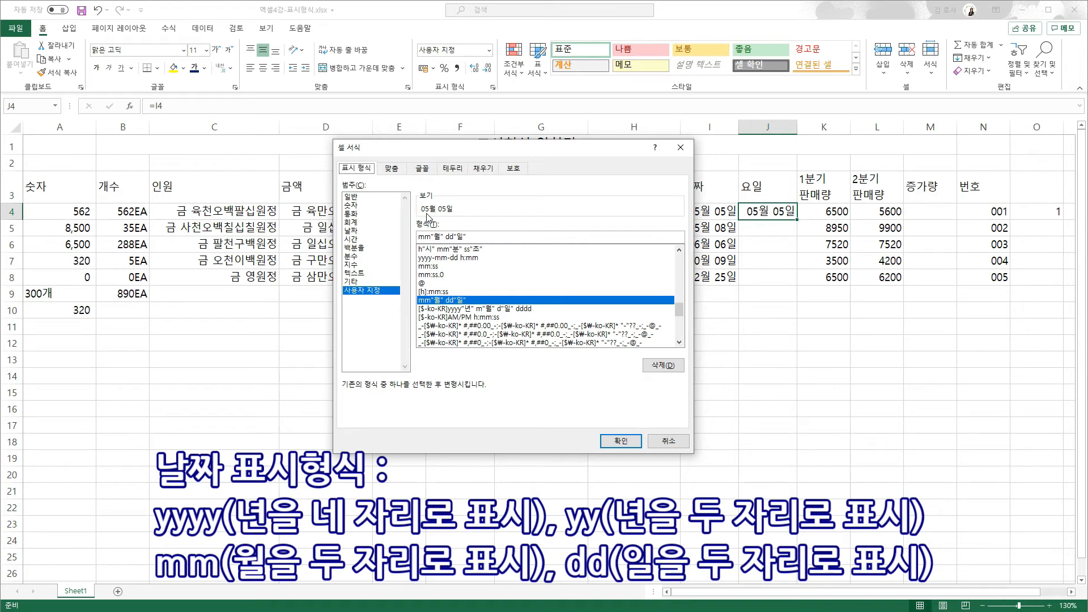
left_click_drag(474, 236, 417, 236)
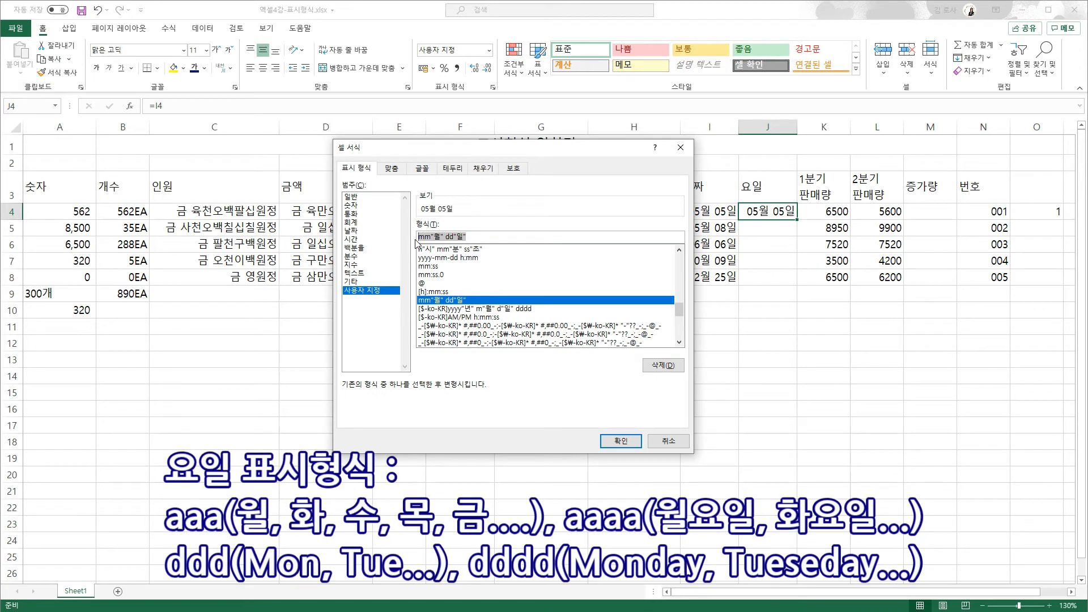
type("aaa")
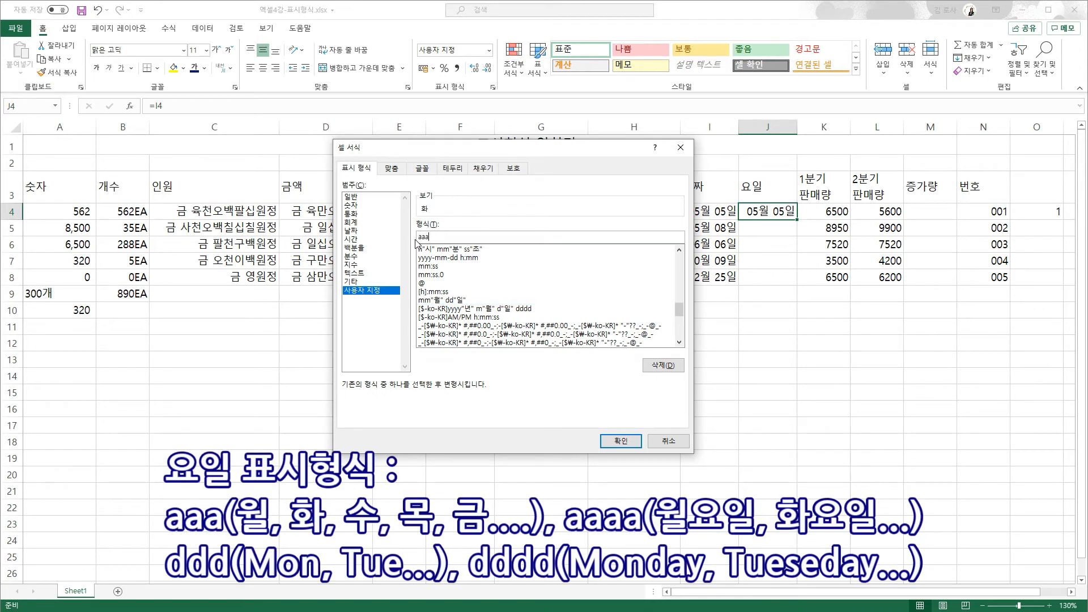
type("a")
double_click(414, 236)
type("dddd")
left_click_drag(445, 235, 420, 236)
type("aaa")
left_click(621, 441)
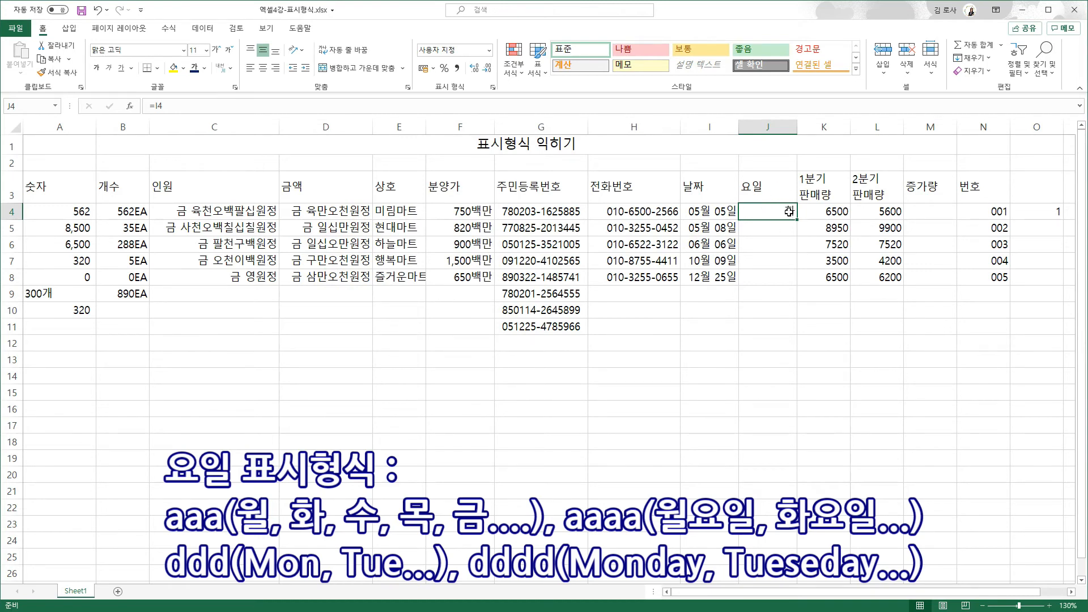
- Fill J4's weekday formula down to J8, then check the values in I6 and J8
left_click_drag(798, 221, 796, 282)
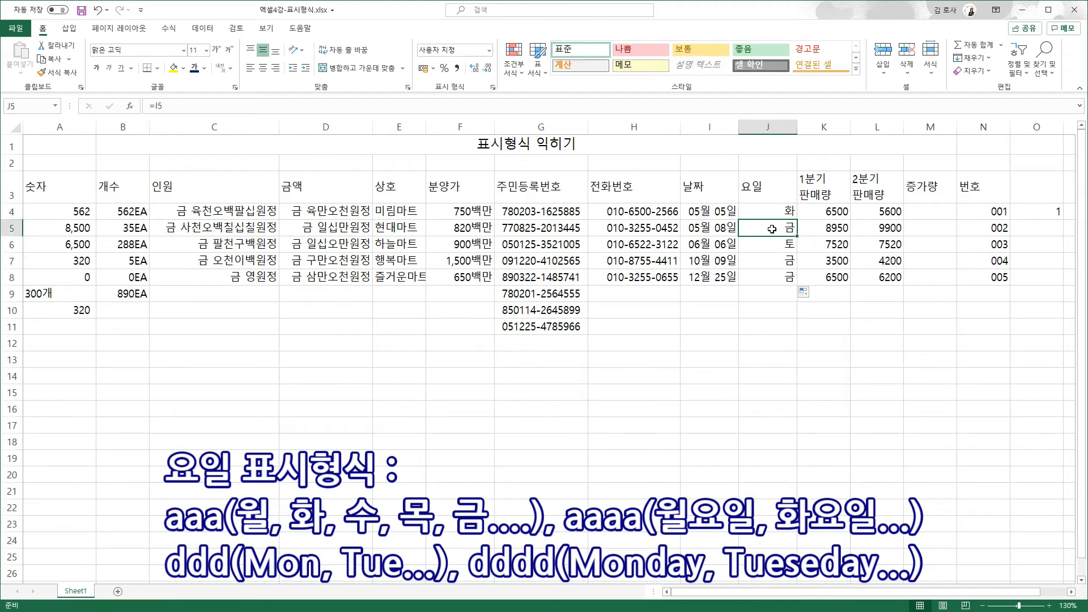
left_click(730, 246)
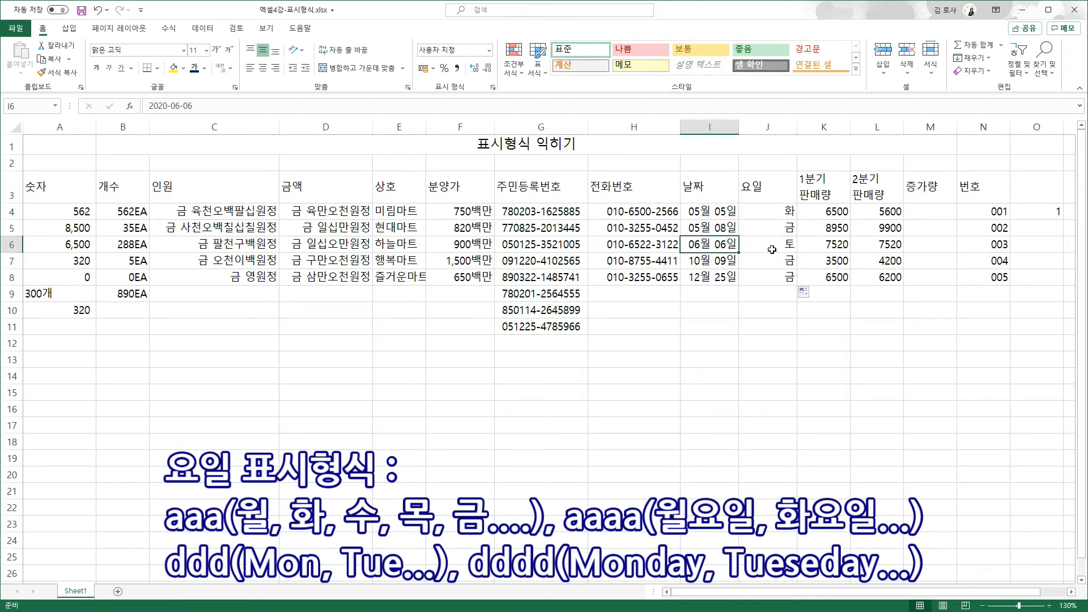
left_click(770, 280)
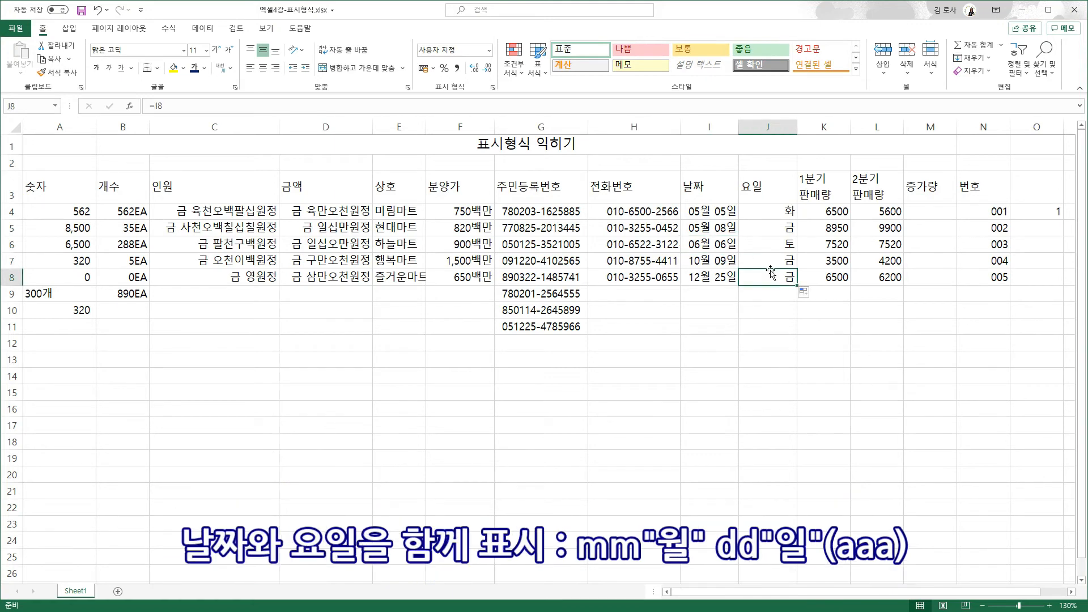
- Append (aaa) to the I4:I8 date code mm"월" dd"일" so dates read 05월 05일(화)
left_click_drag(720, 211, 721, 278)
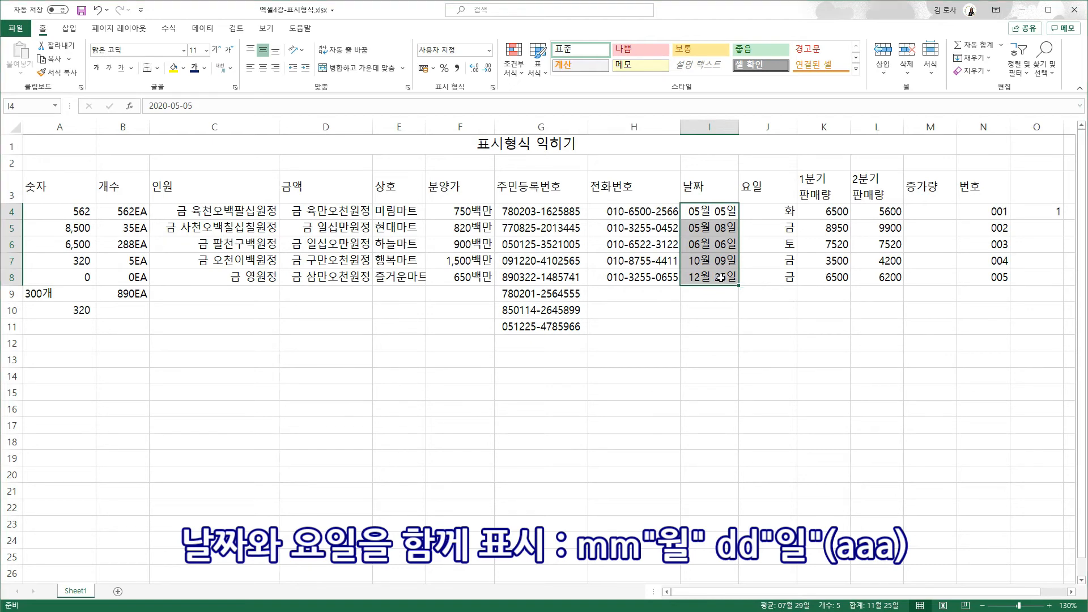
key("ctrl+1")
left_click(494, 237)
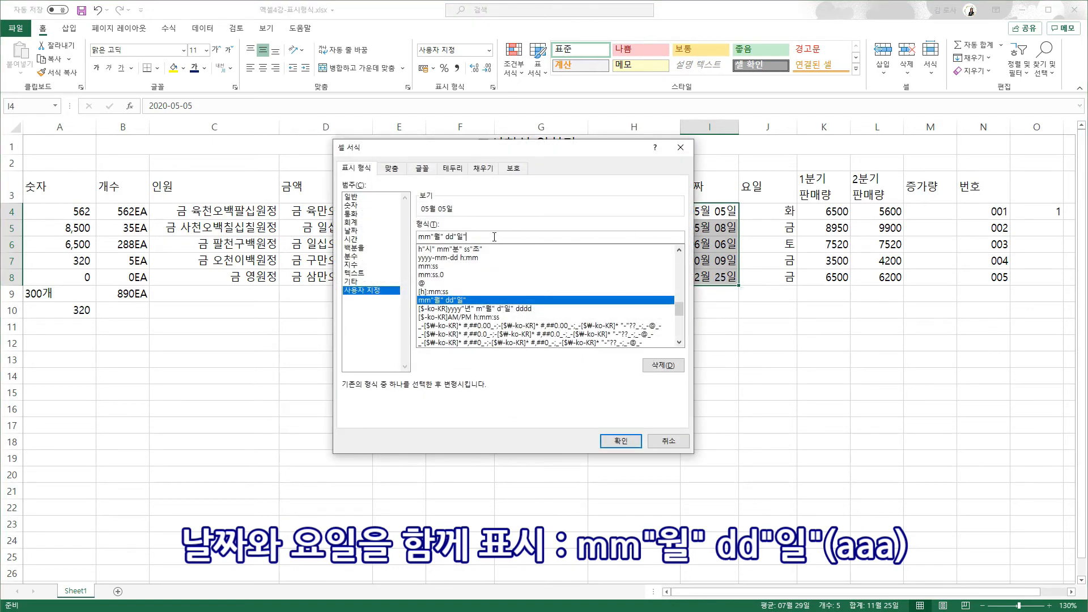
type("(")
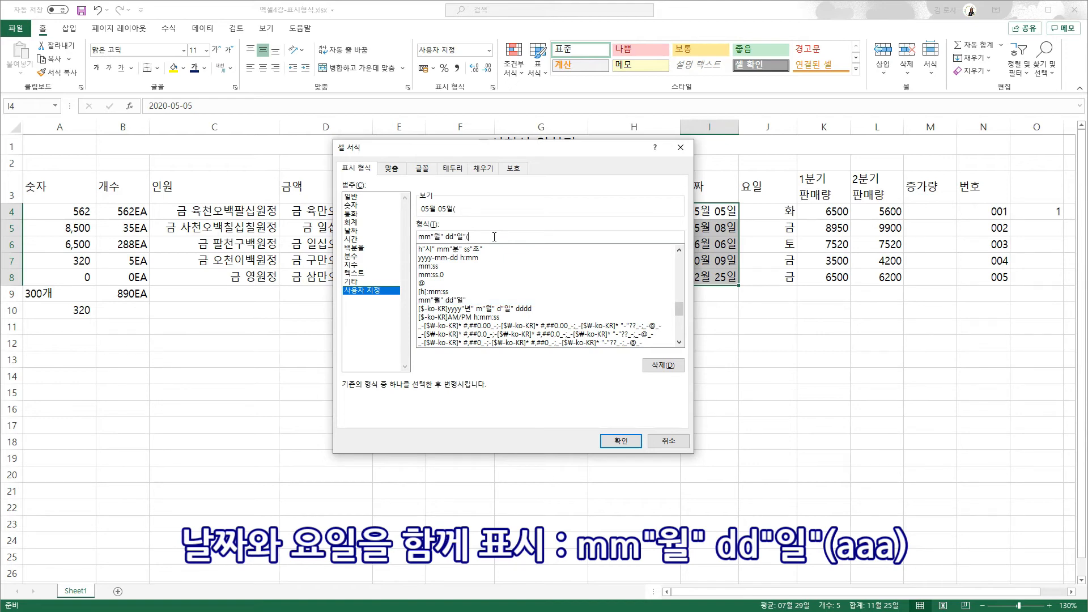
type("aaa")
left_click(622, 442)
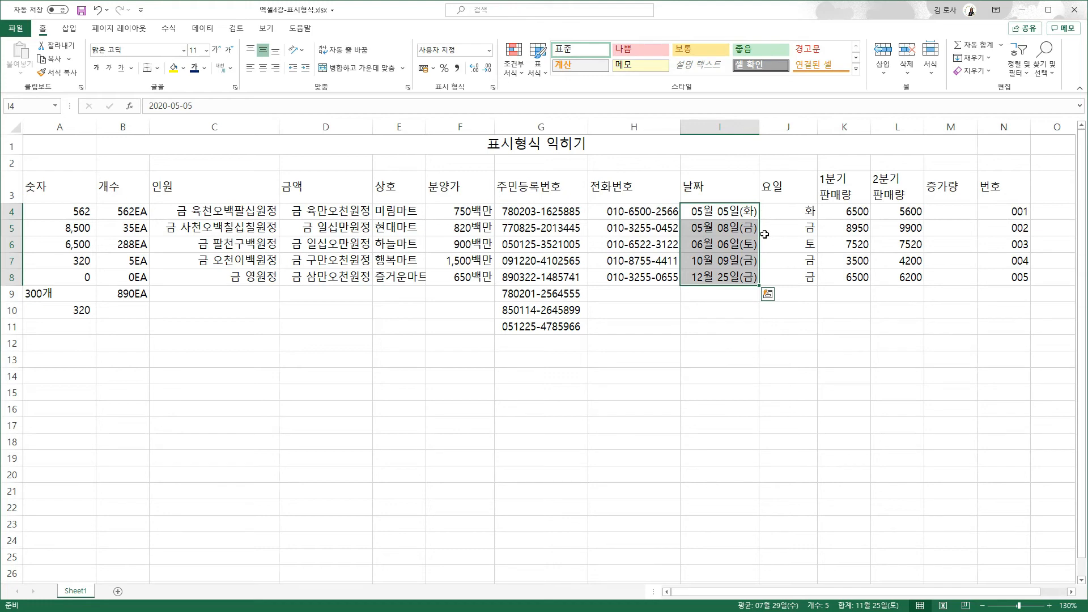
key("ctrl+1")
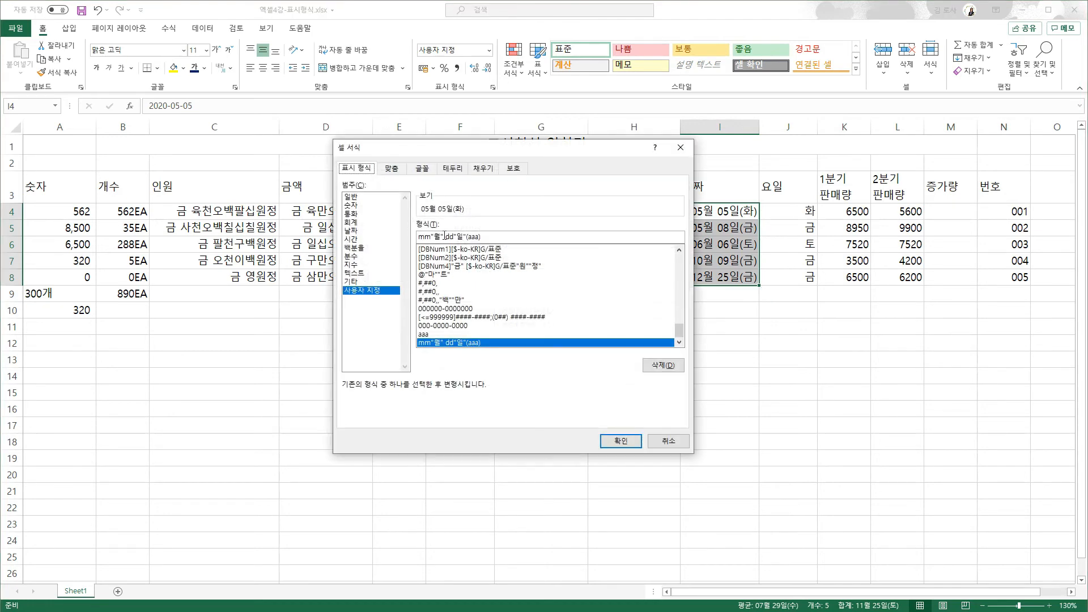
- Change the I4:I8 date code to mmm dd"일"(aaa), after trying mmmm, showing May 05일(화)
left_click(433, 236)
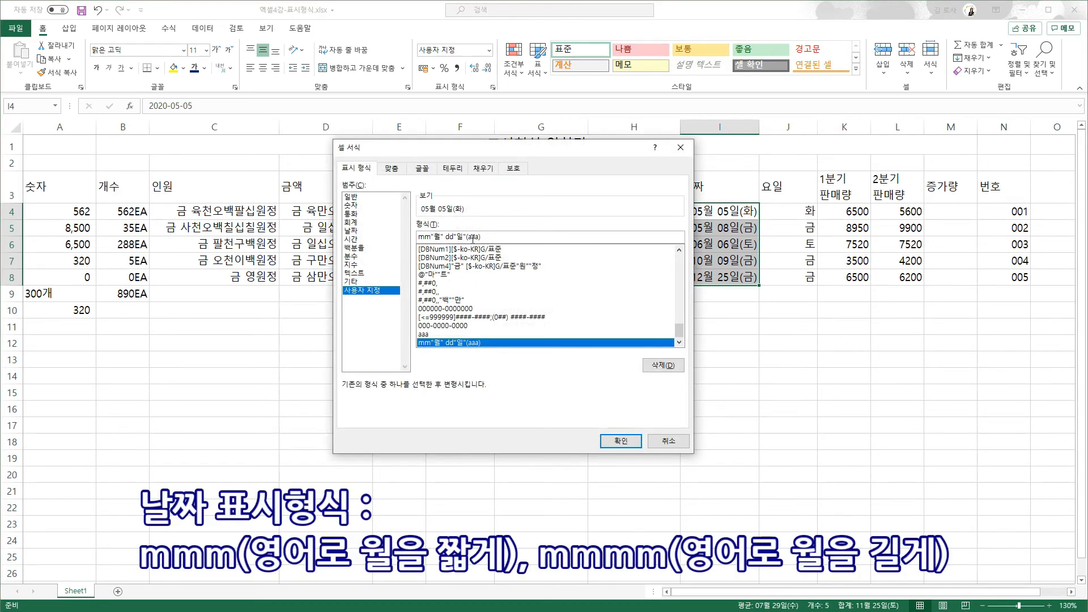
type("m")
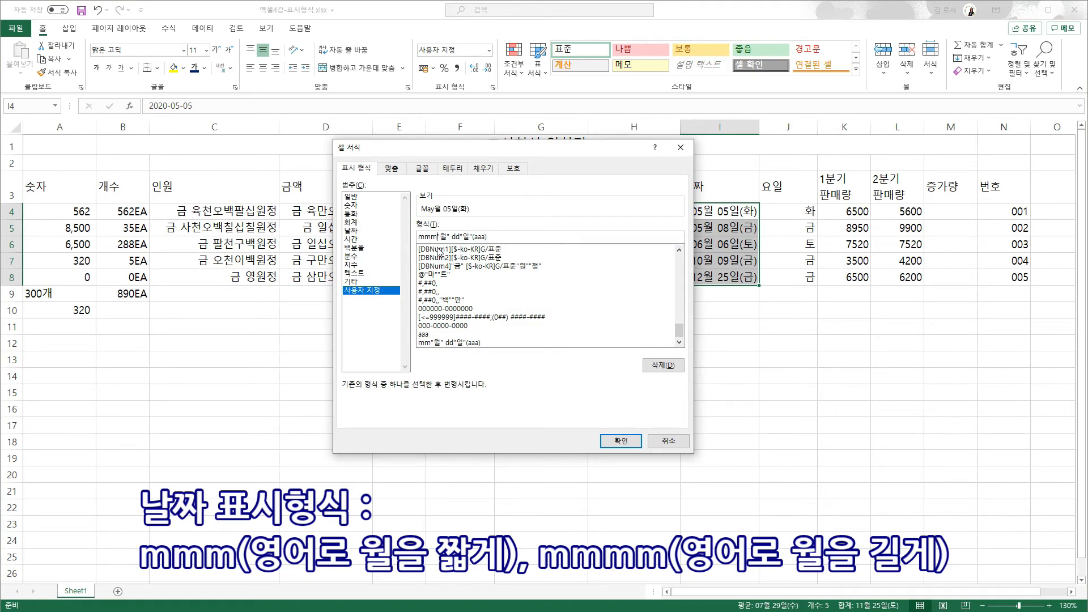
type("m")
left_click(621, 441)
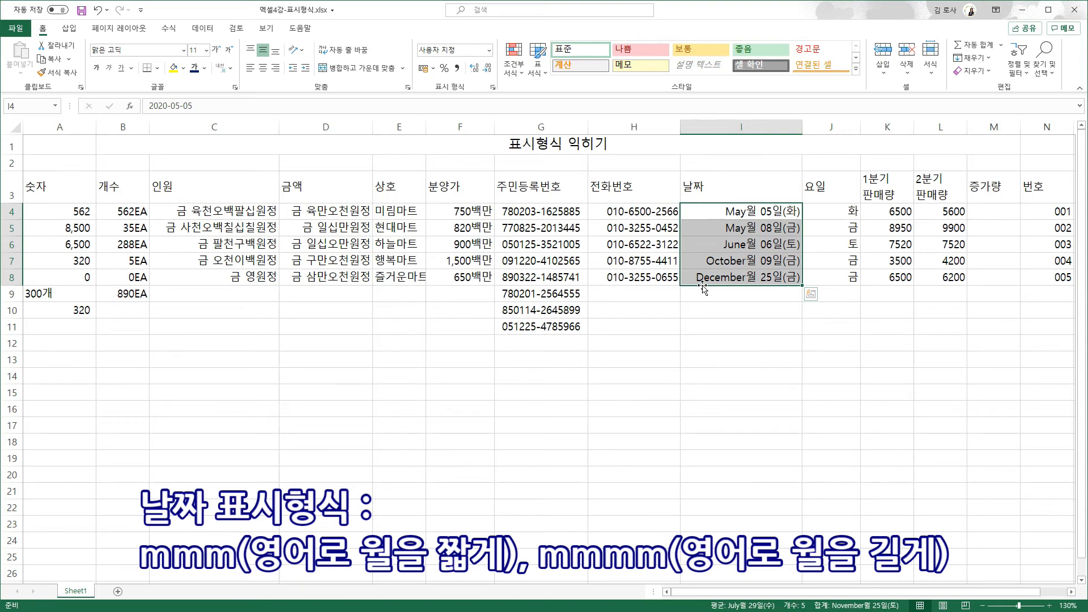
key("ctrl+1")
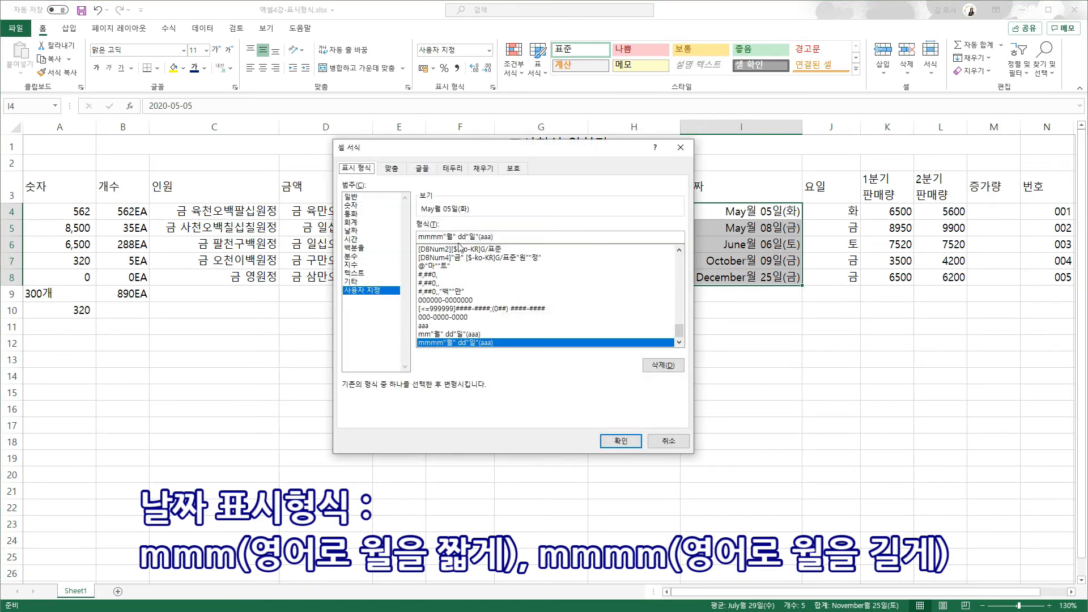
left_click_drag(455, 236, 439, 235)
key("BackSpace")
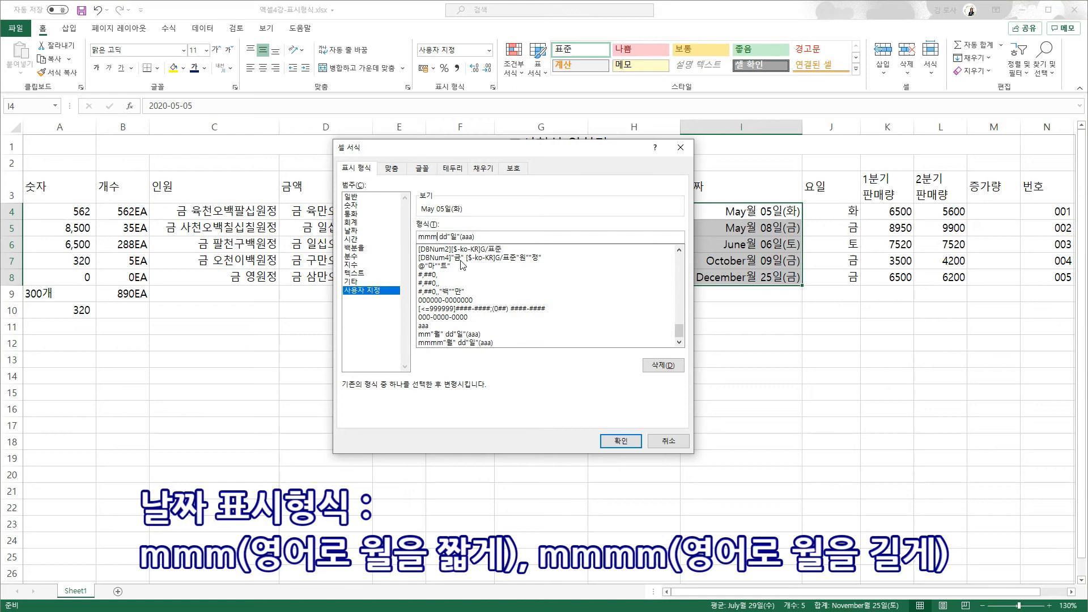
left_click(621, 440)
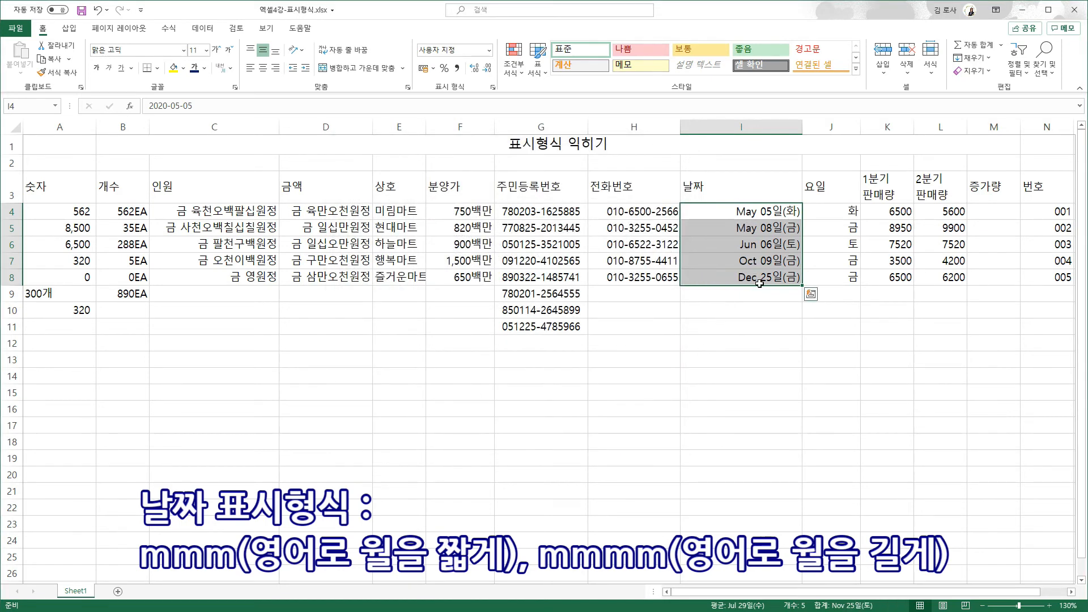
scroll(760, 284, "right", 1)
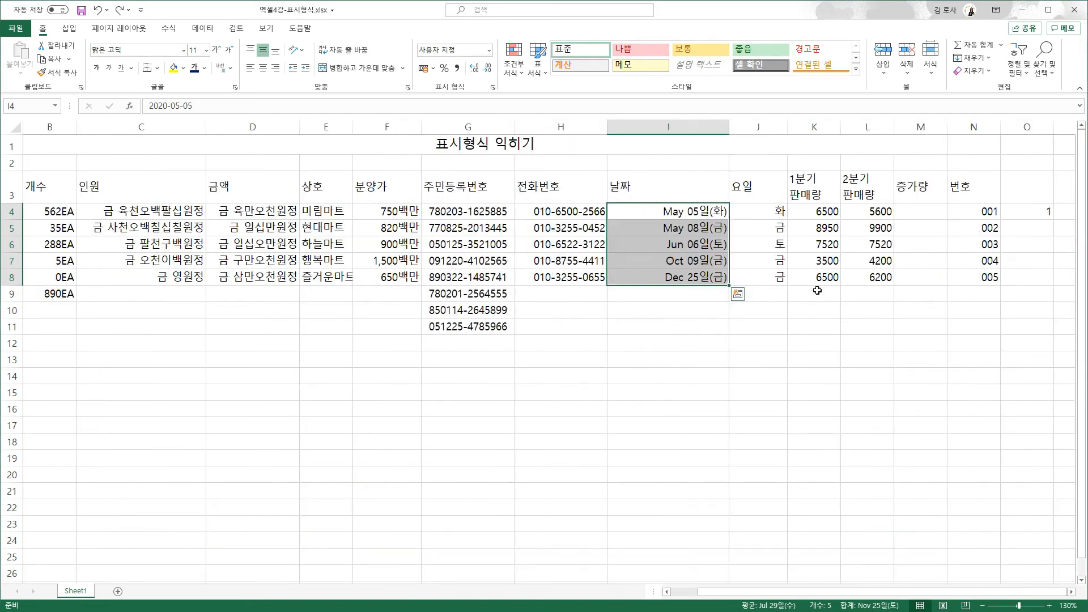
- Enter =L4-K4 in M4 and fill it to M8, giving -900, 950, 0, 700, -300
left_click(817, 291)
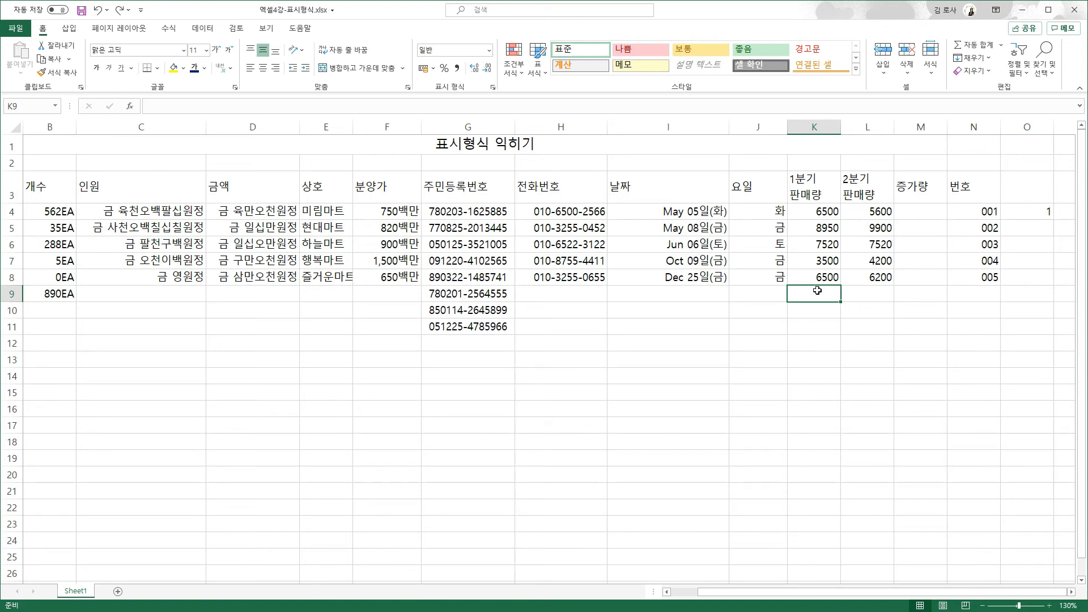
left_click(941, 215)
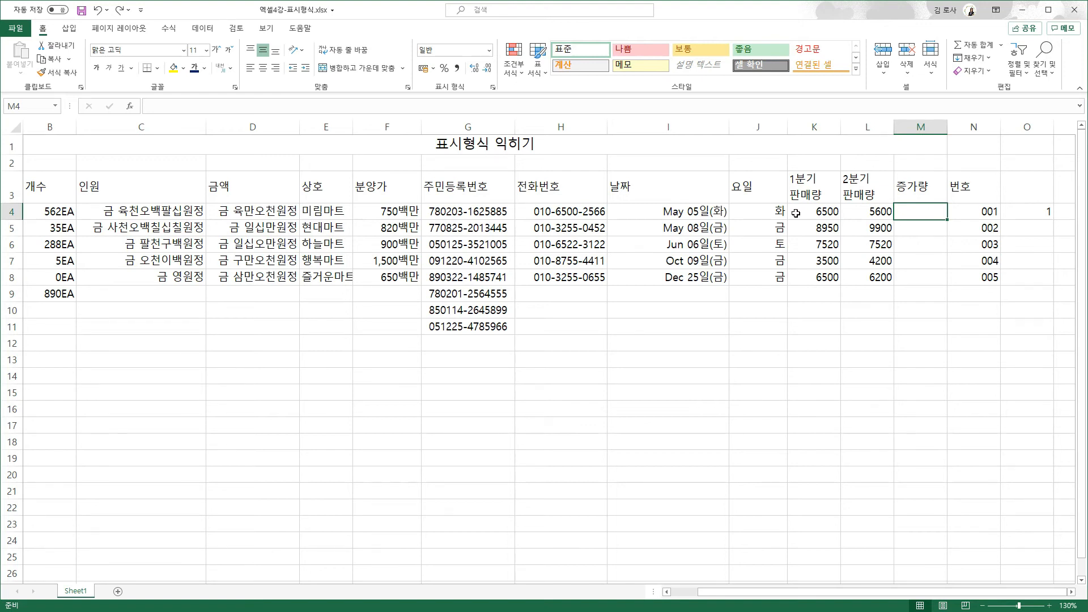
type("=")
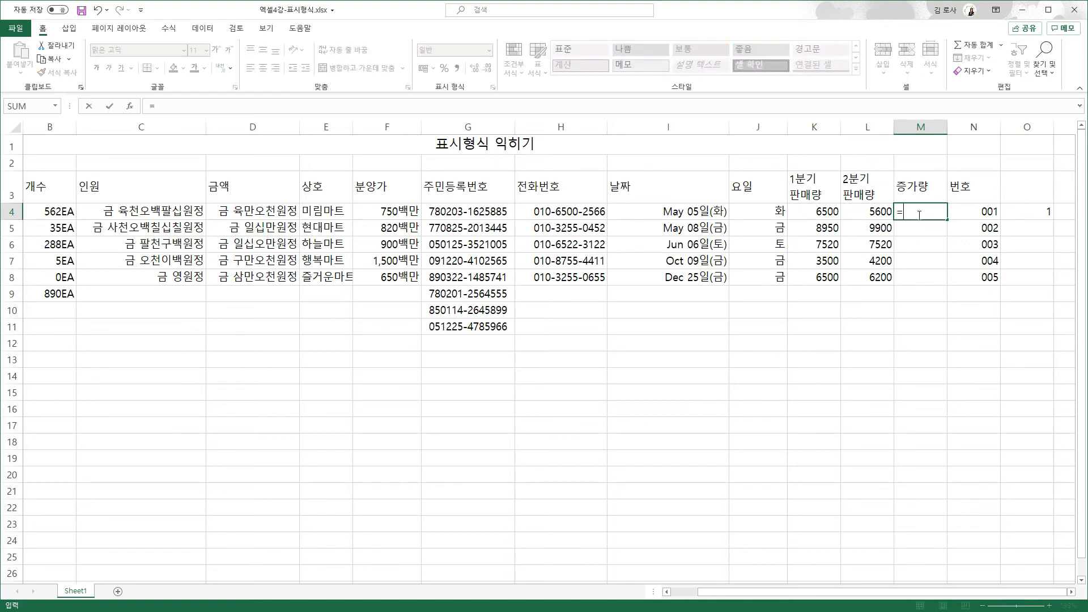
left_click(855, 210)
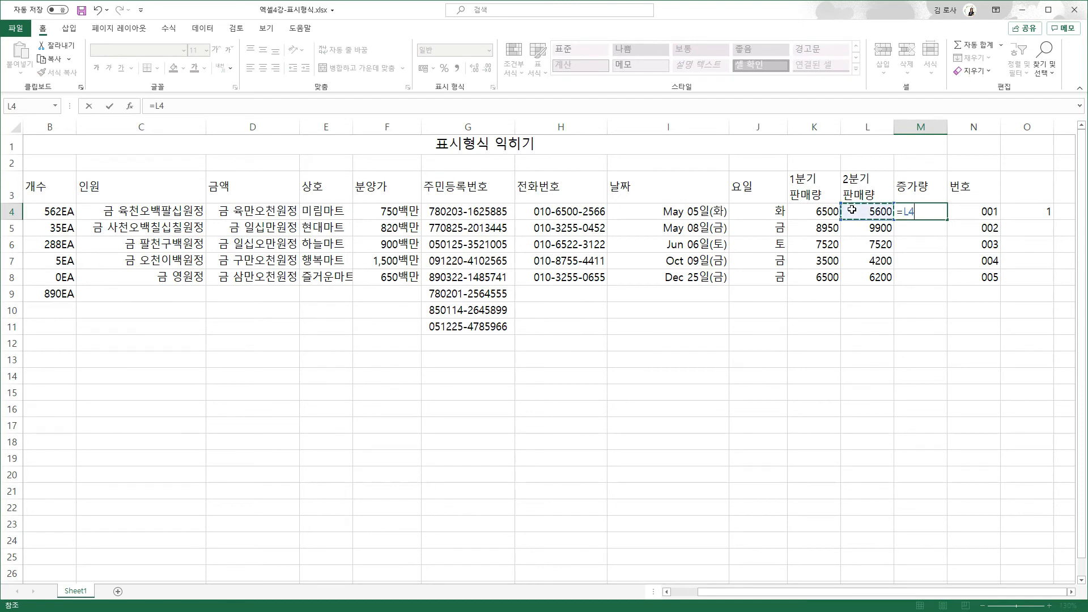
type("-")
left_click(798, 214)
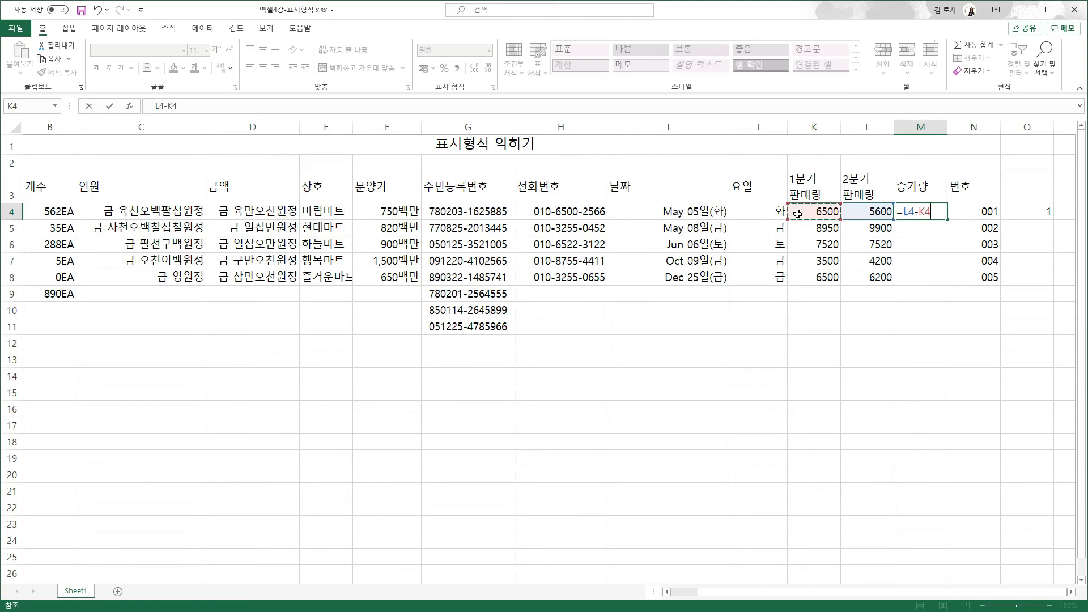
key("Return")
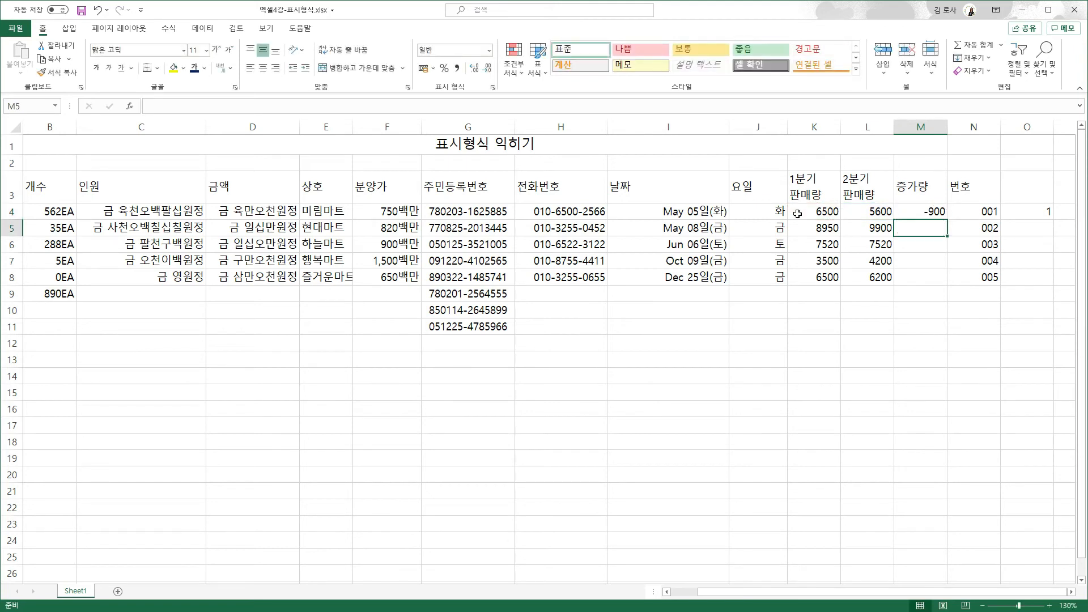
left_click(923, 216)
left_click_drag(948, 219, 942, 281)
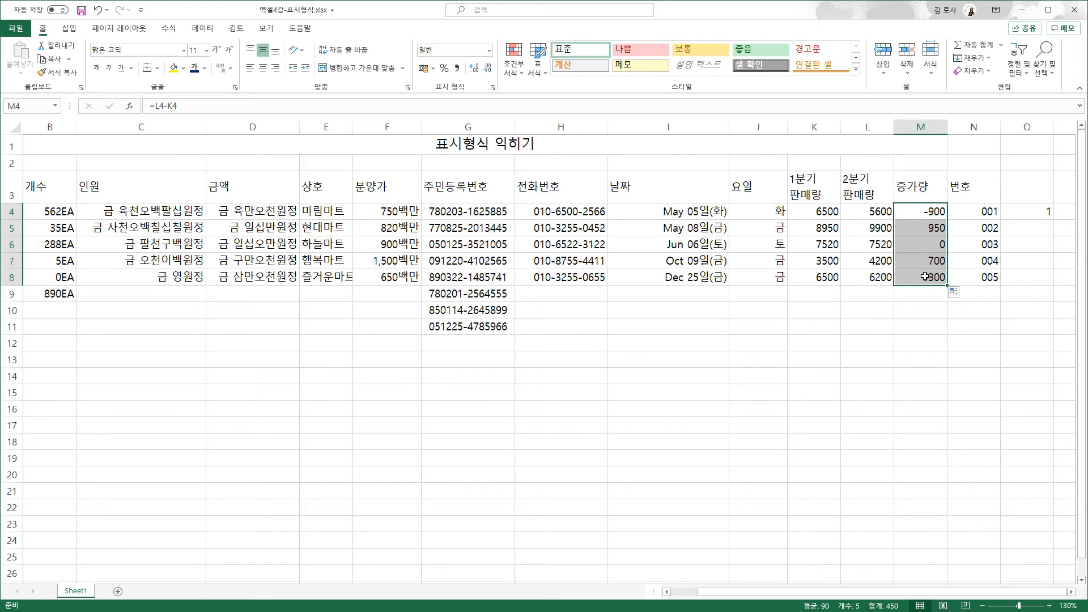
- Apply the custom format #,##0;[빨강]-#,##0 to the 증가량 values so negatives show red
key("ctrl+1")
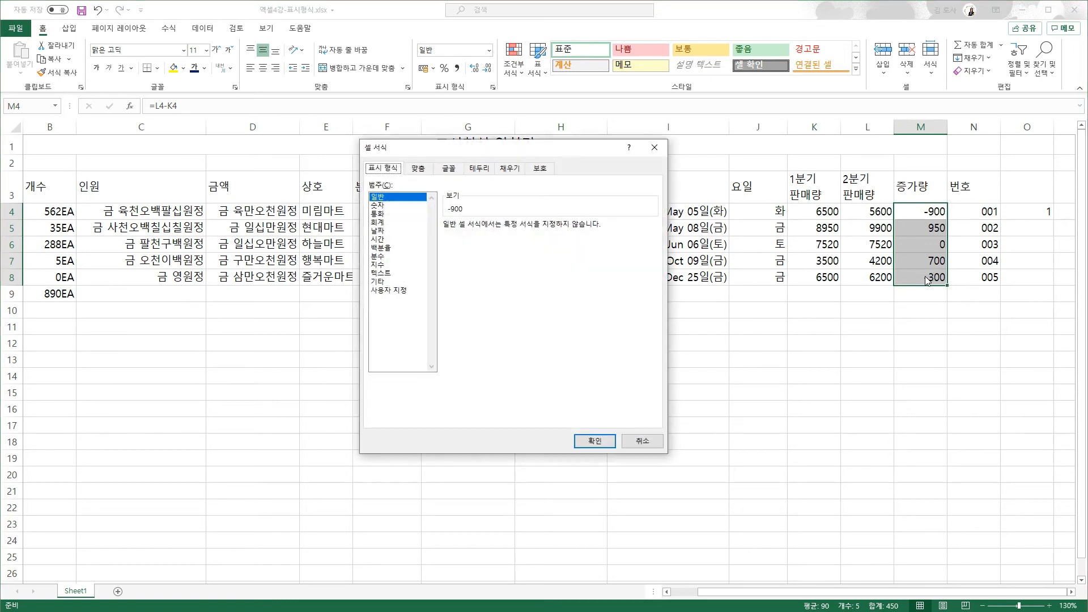
left_click(388, 291)
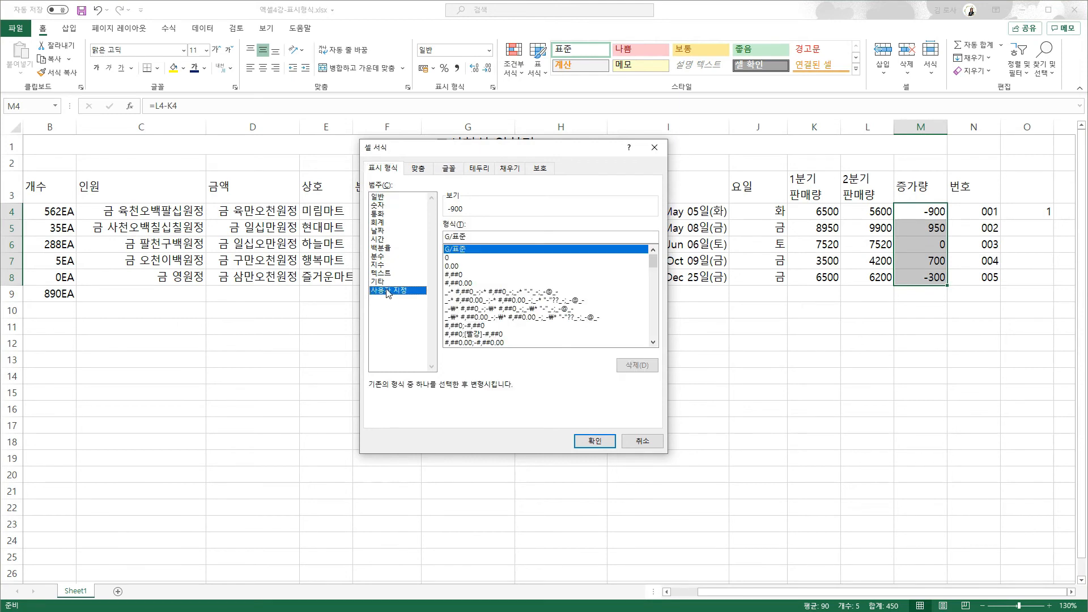
left_click(481, 334)
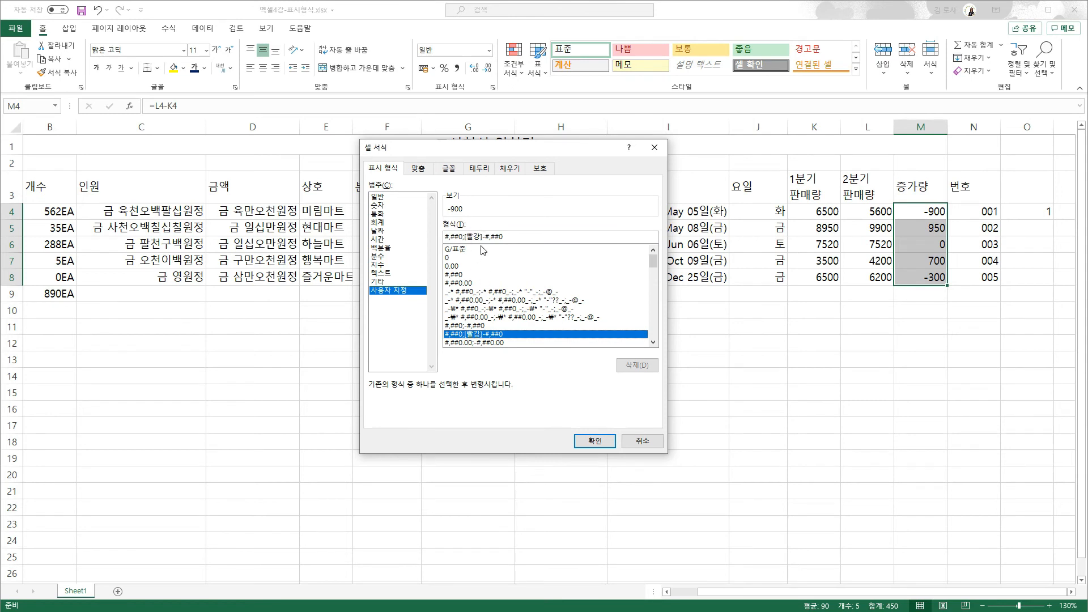
left_click(592, 441)
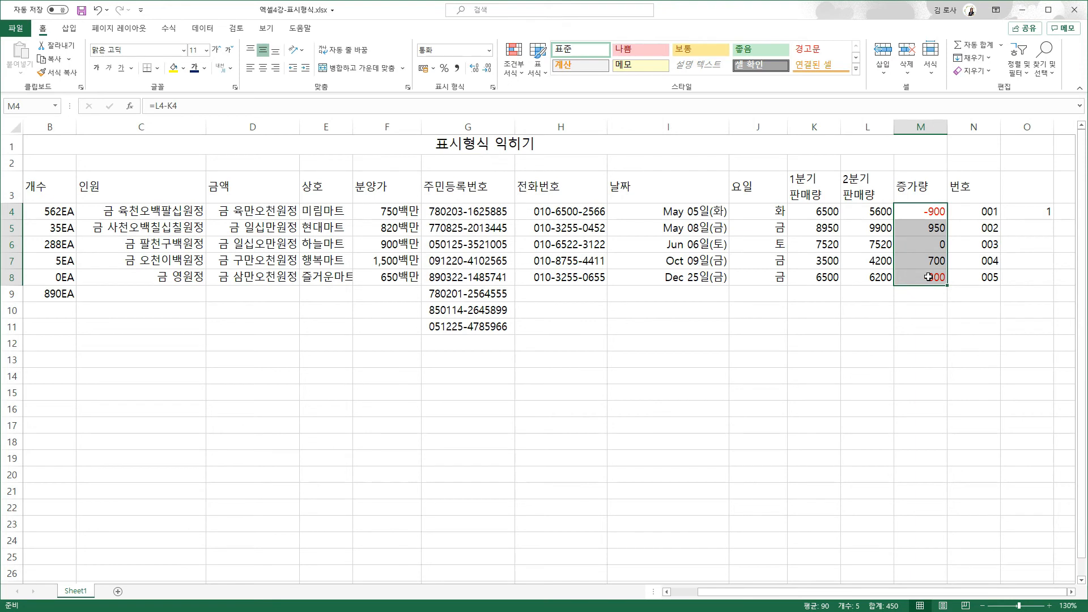
- Try a green font colour on the increase values, then undo it
left_click(206, 69)
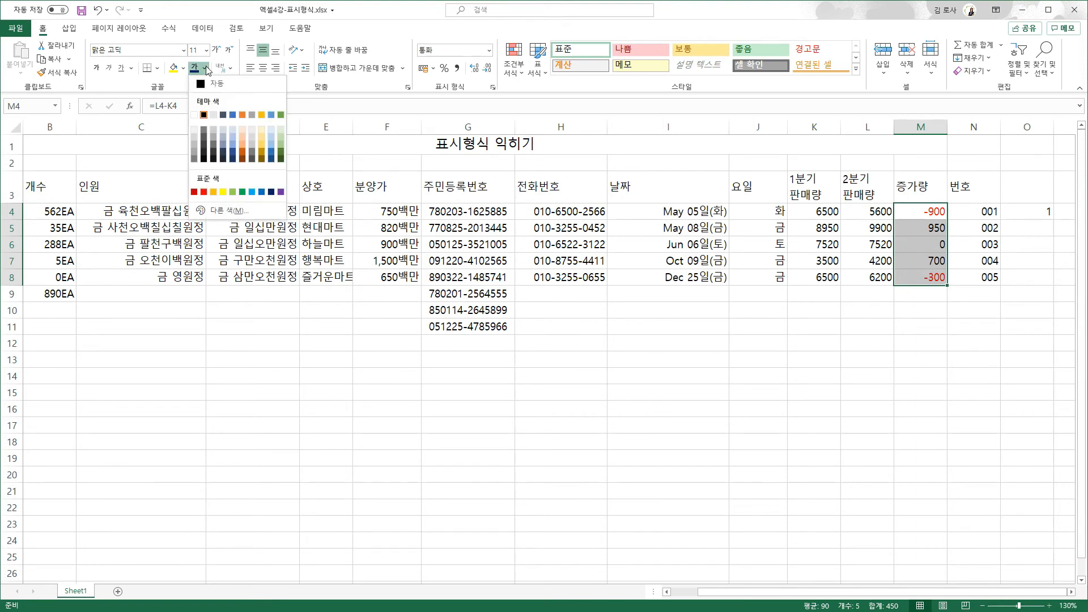
left_click(242, 191)
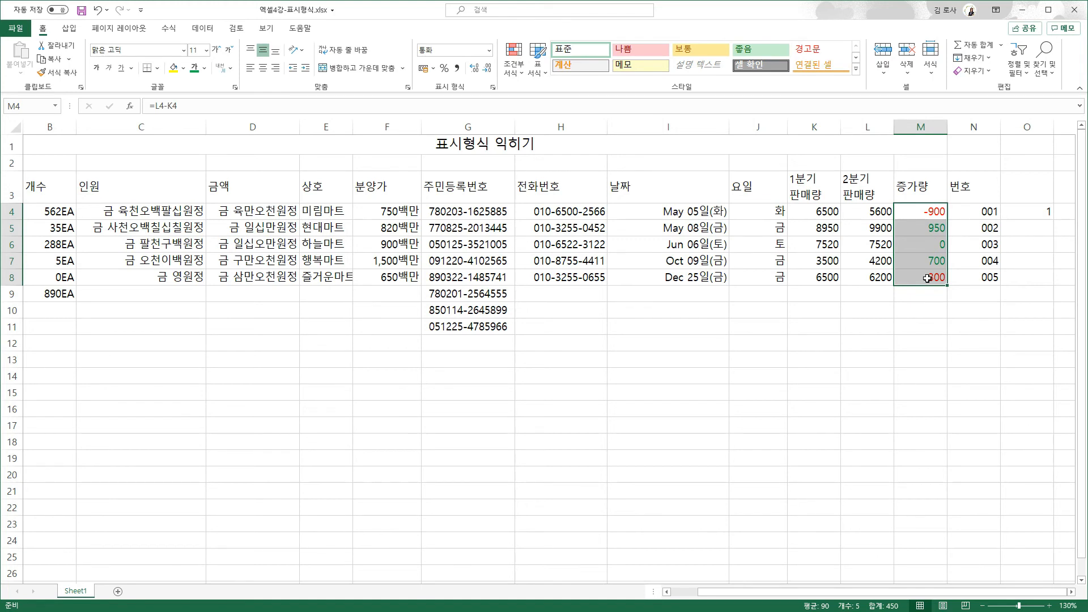
key("ctrl+z")
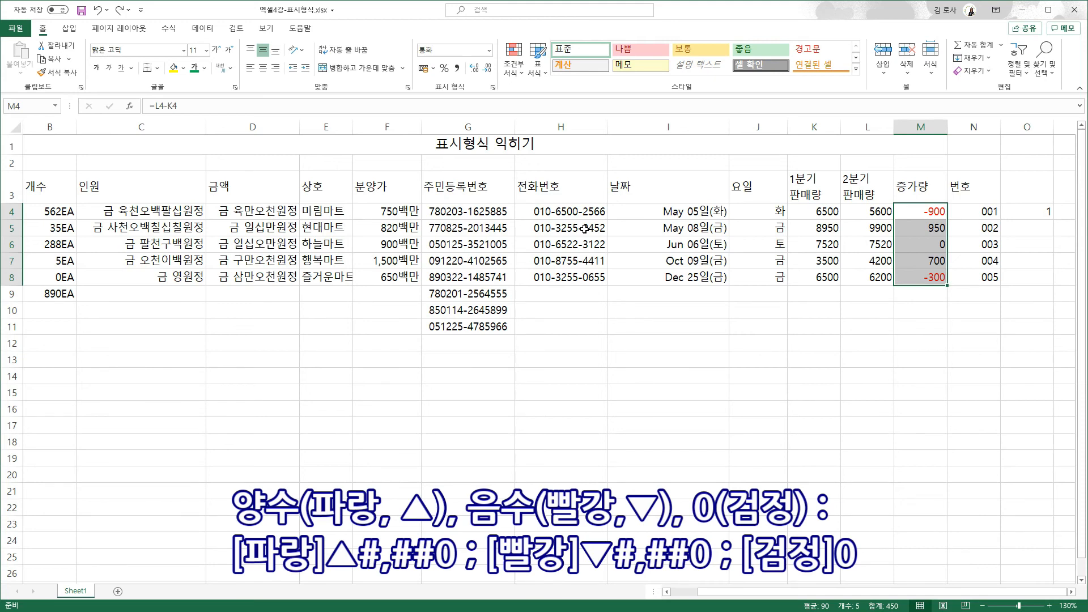
- Edit the 증가량 custom format, replacing the negative part's minus sign with ▼
key("ctrl+1")
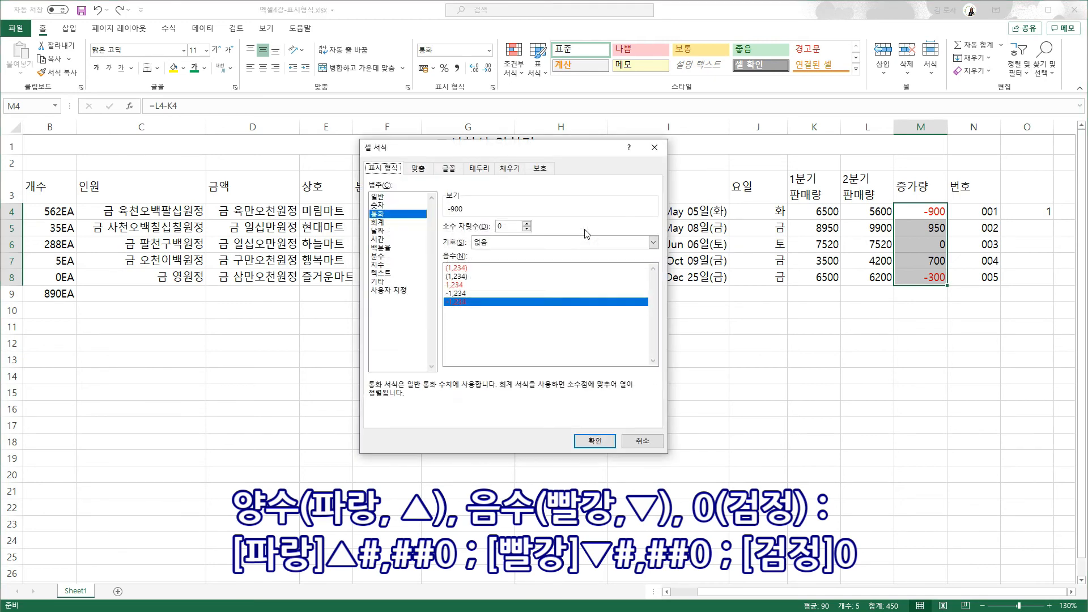
left_click(388, 290)
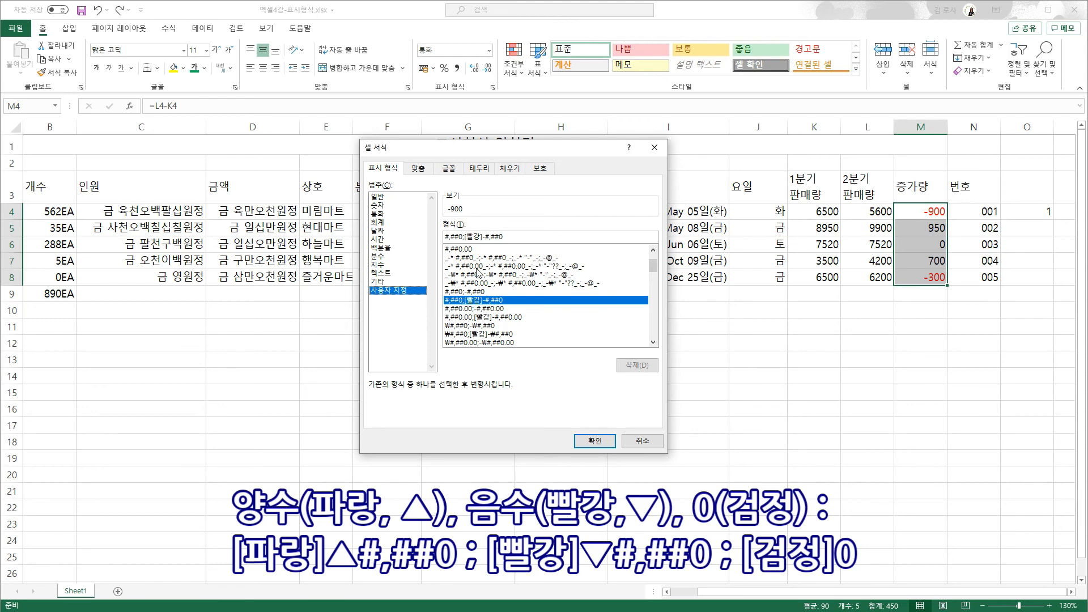
left_click(487, 237)
key("BackSpace")
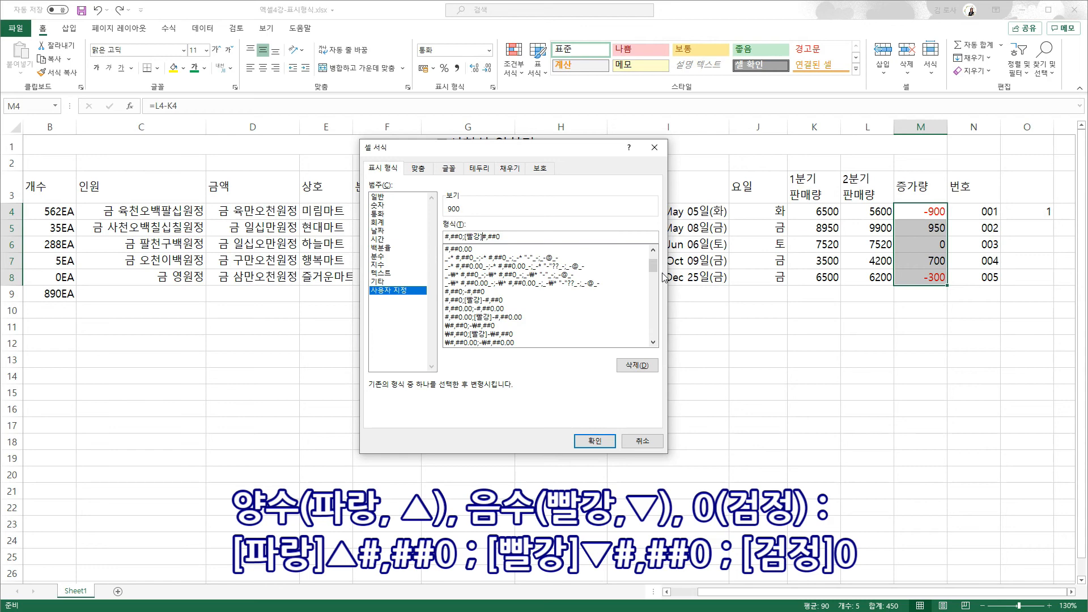
type("ㅁ")
key("Hangul_Hanja")
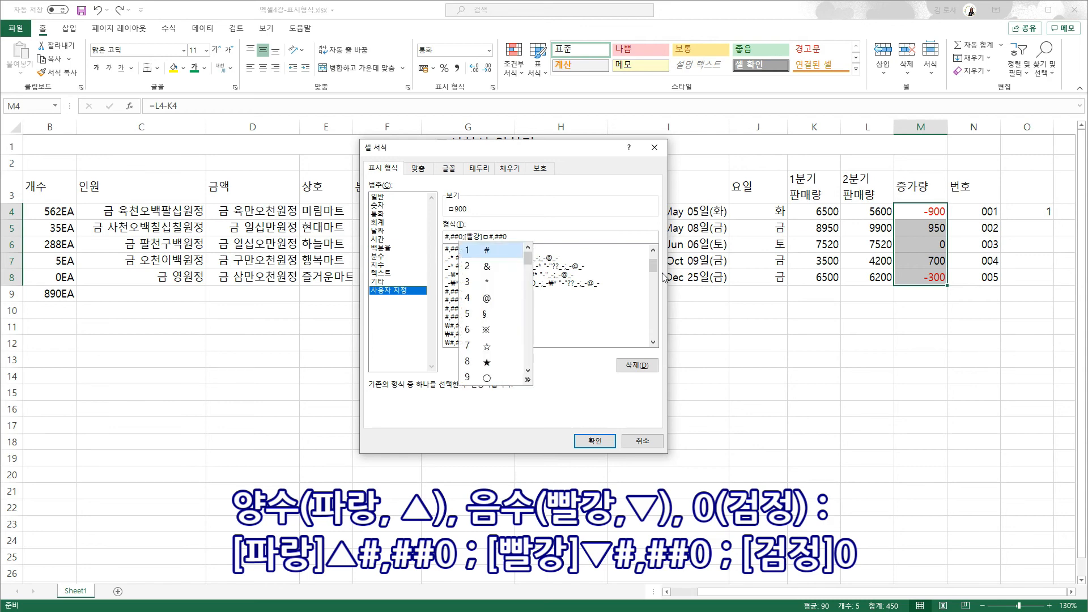
key("Tab")
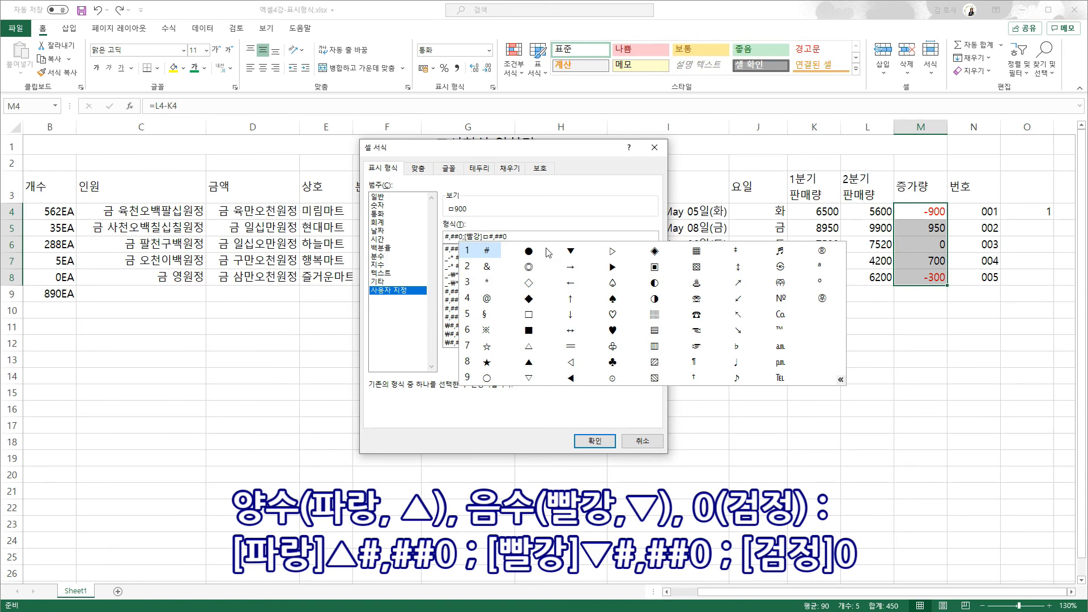
left_click(571, 251)
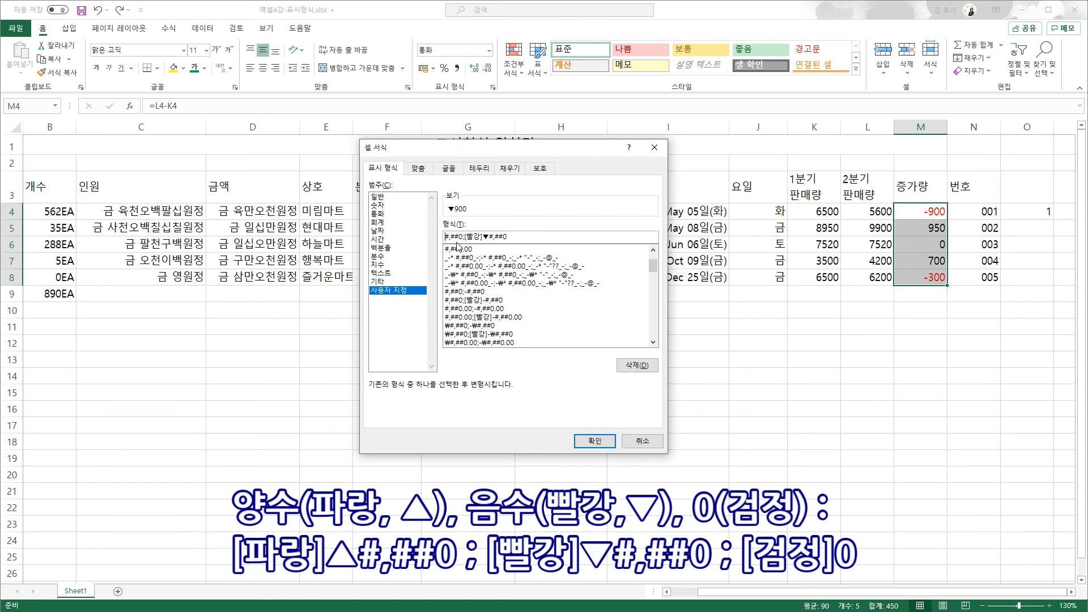
- Complete the format as [파랑]▲#,##0;[빨강]▼#,##0;[검정]0 and apply it
type("[파랑]ㅁ")
key("Hangul_Hanja")
key("Tab")
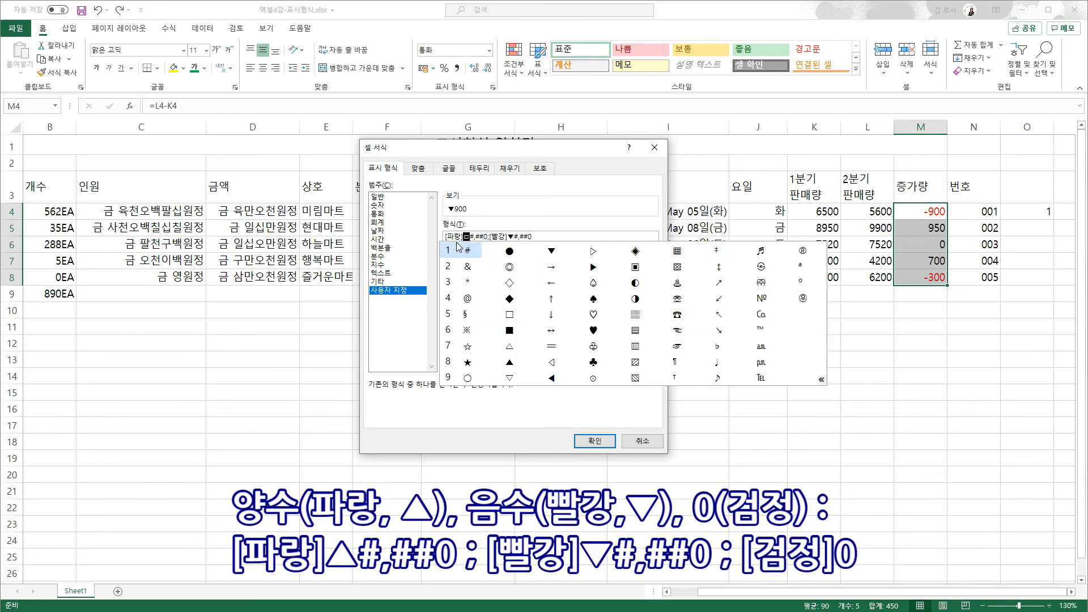
left_click(513, 362)
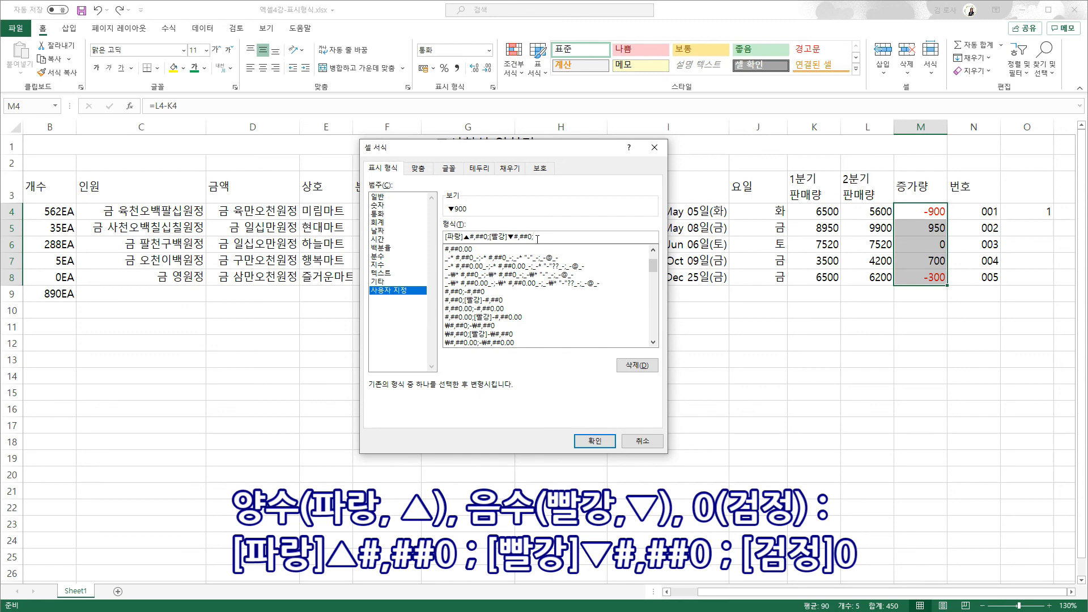
type("검정]0")
left_click(595, 441)
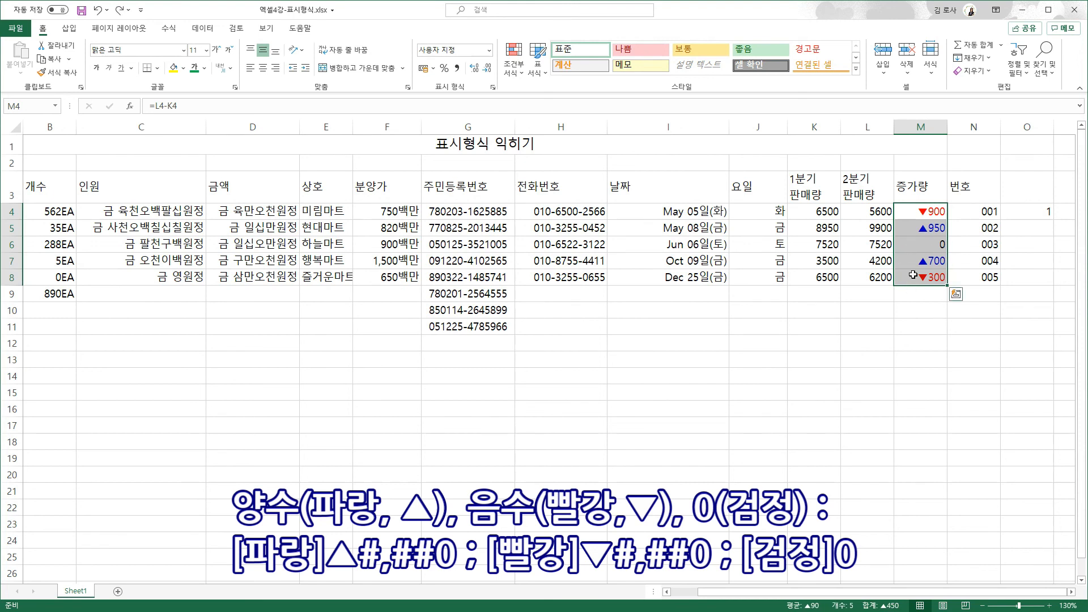
- Change L8 to 9500 so M8 shows ▲3,000
left_click(866, 274)
type("9500")
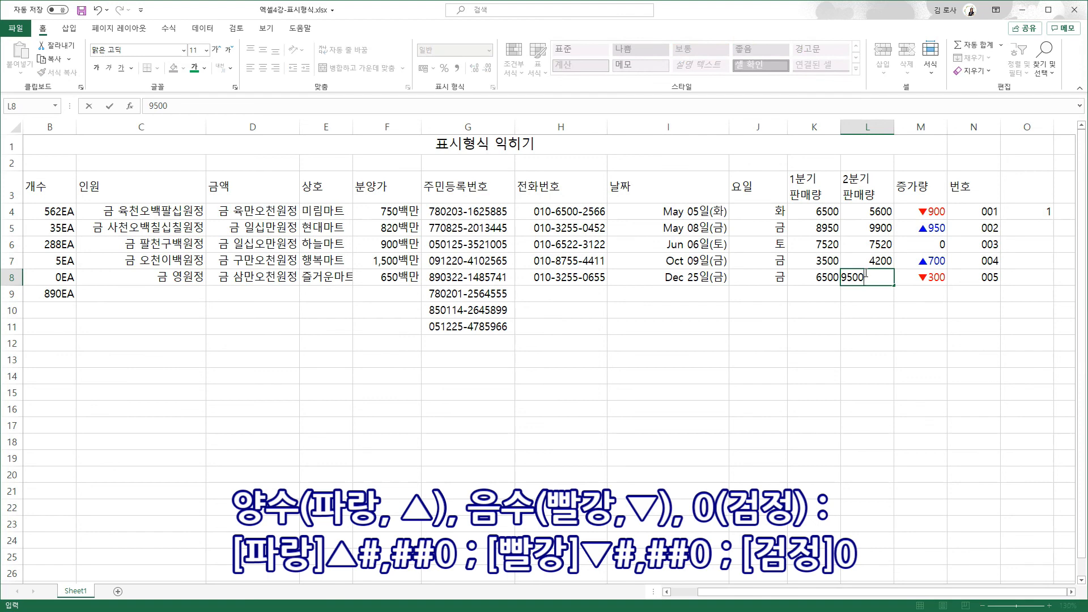
key("Return")
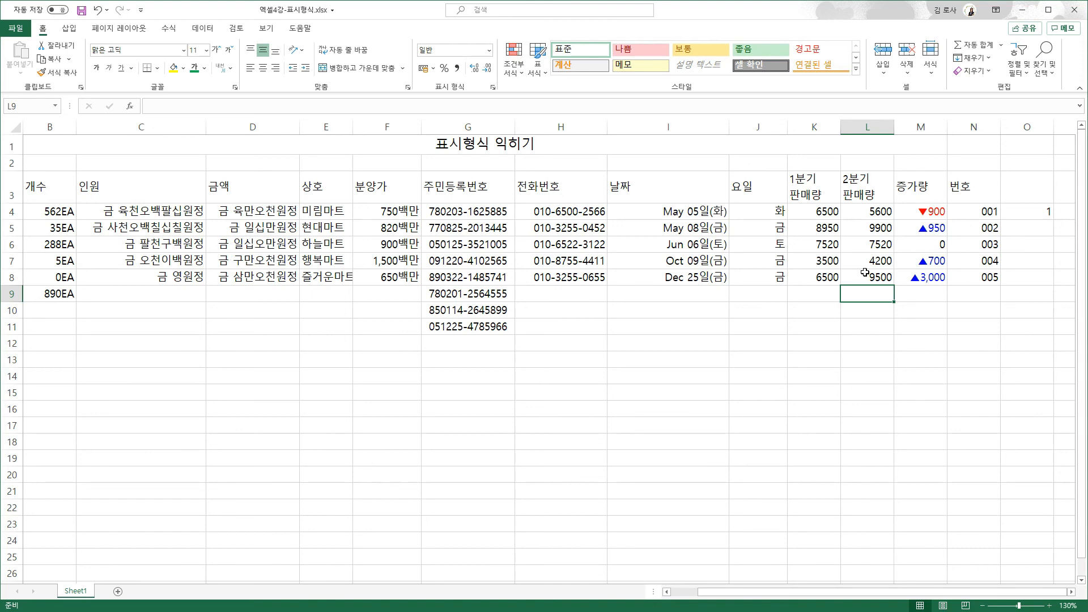
- Format K4:K8 as [>=7000][파랑]#,##0;#,##0 so 8,950 and 7,520 show blue
left_click(904, 273)
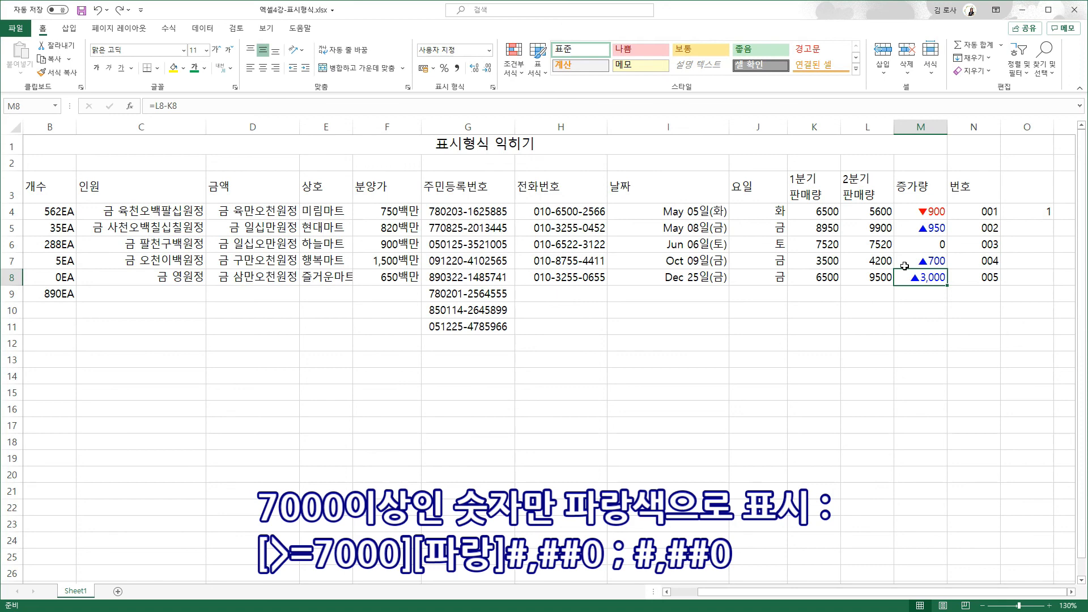
left_click_drag(815, 213, 816, 275)
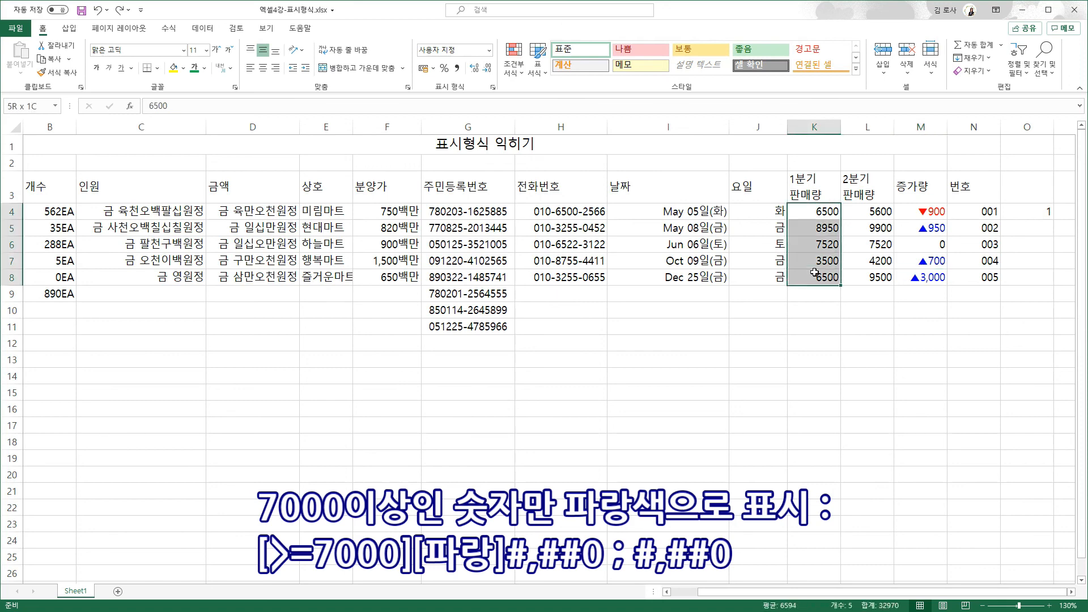
key("ctrl+1")
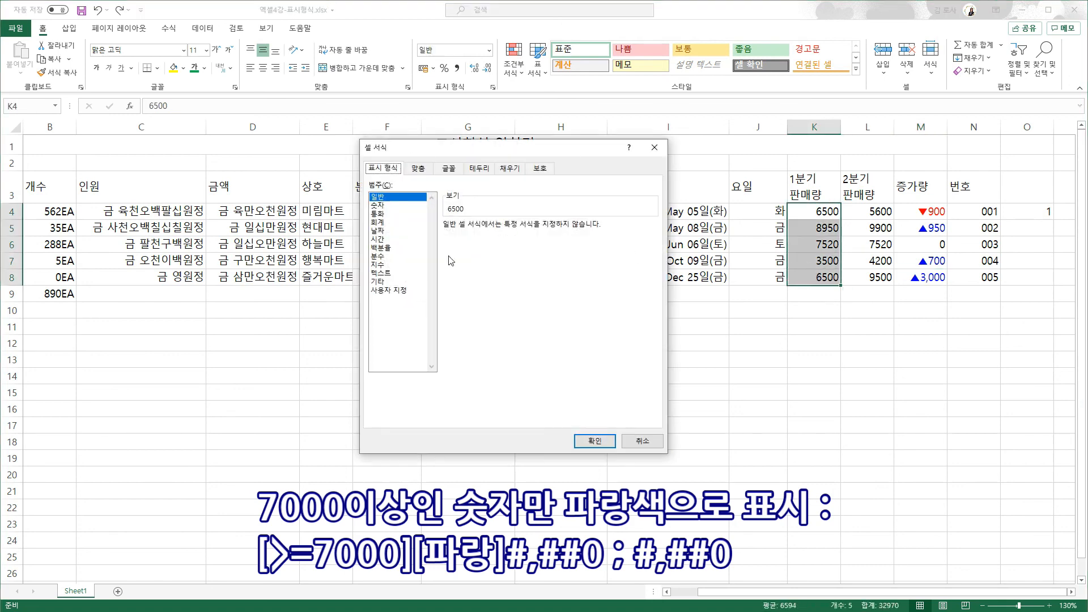
left_click(393, 290)
left_click(458, 275)
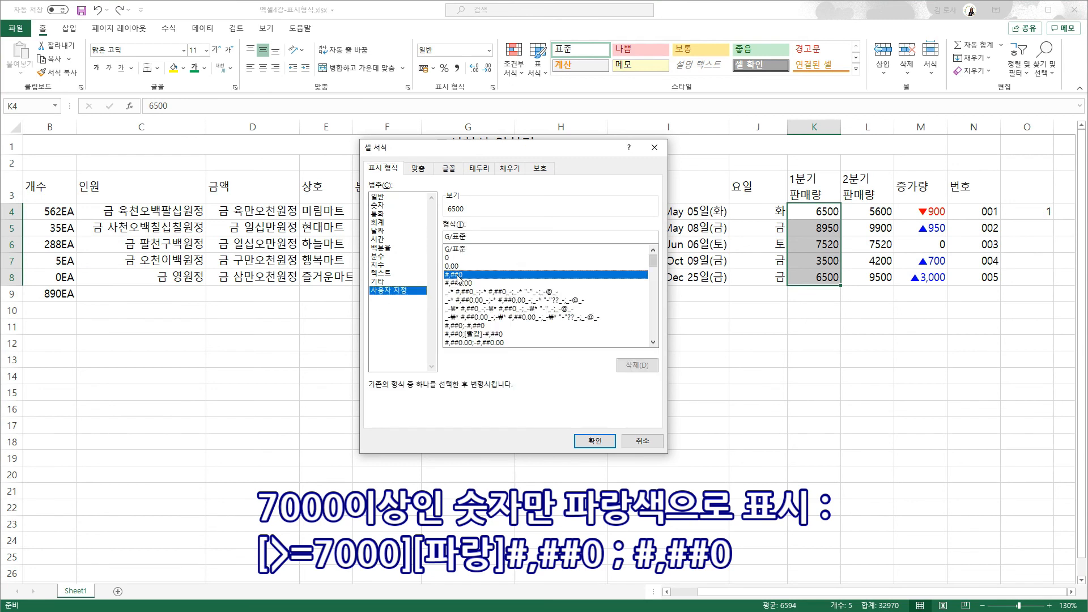
left_click(469, 238)
type("[>=7000")
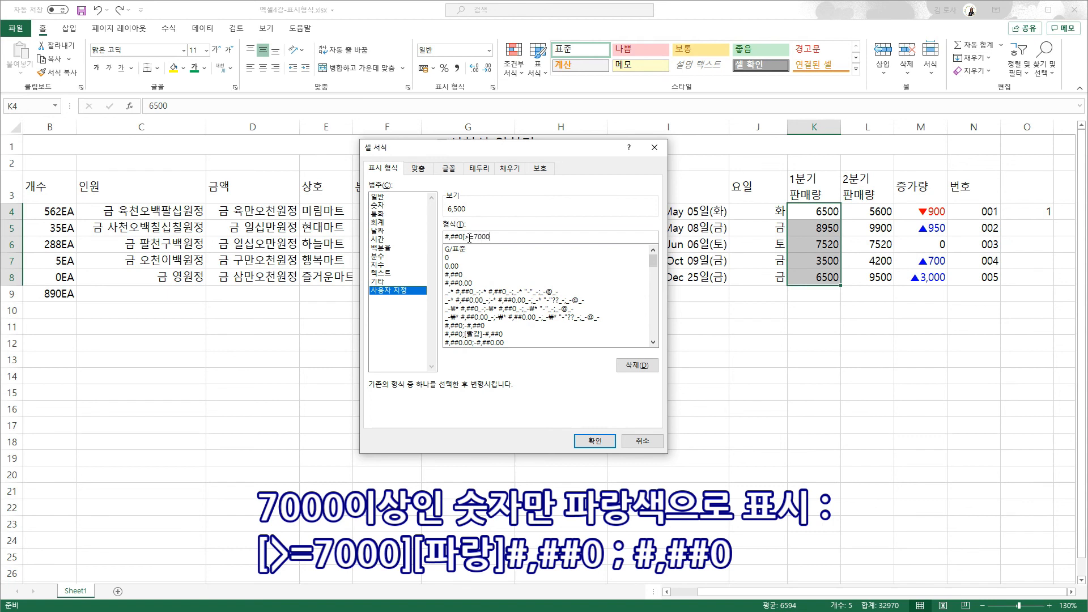
type("][파랑];#,##0")
key("Return")
left_click(817, 309)
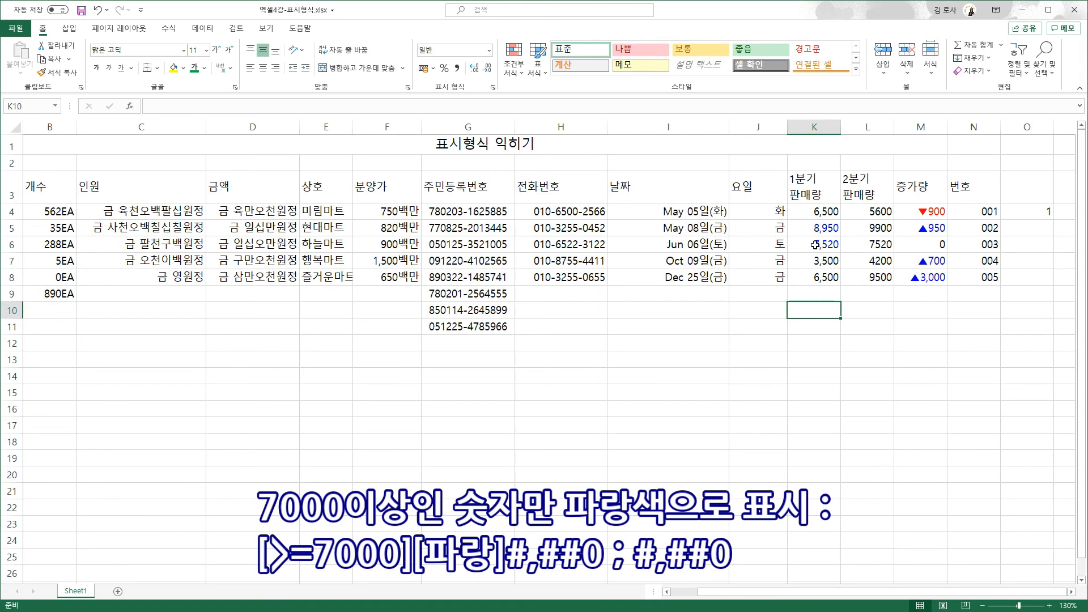